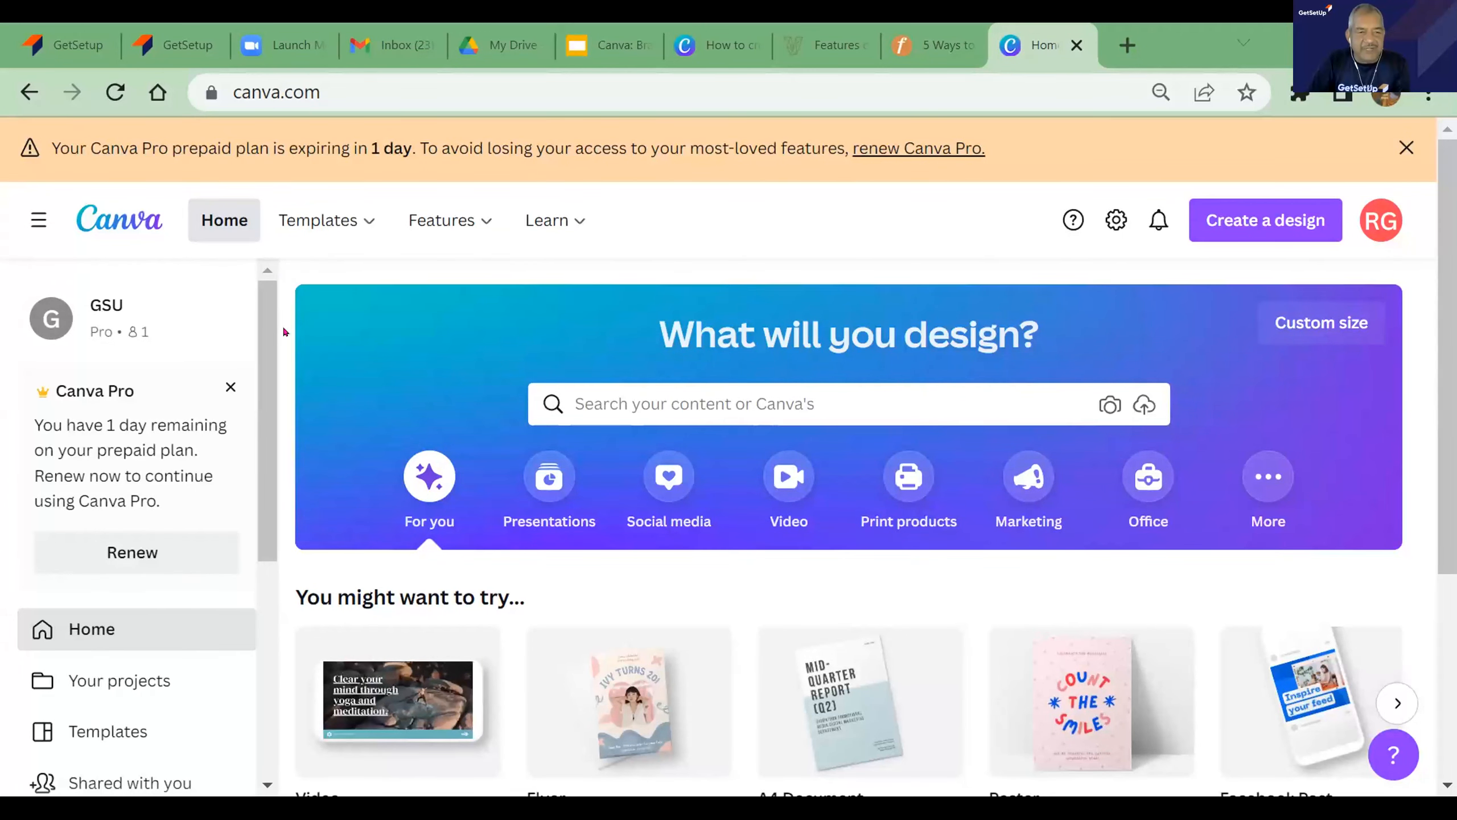
- Open the Brand Kit page from the home page's tools
scroll(283, 326, down, 4)
drag(261, 382, 270, 299)
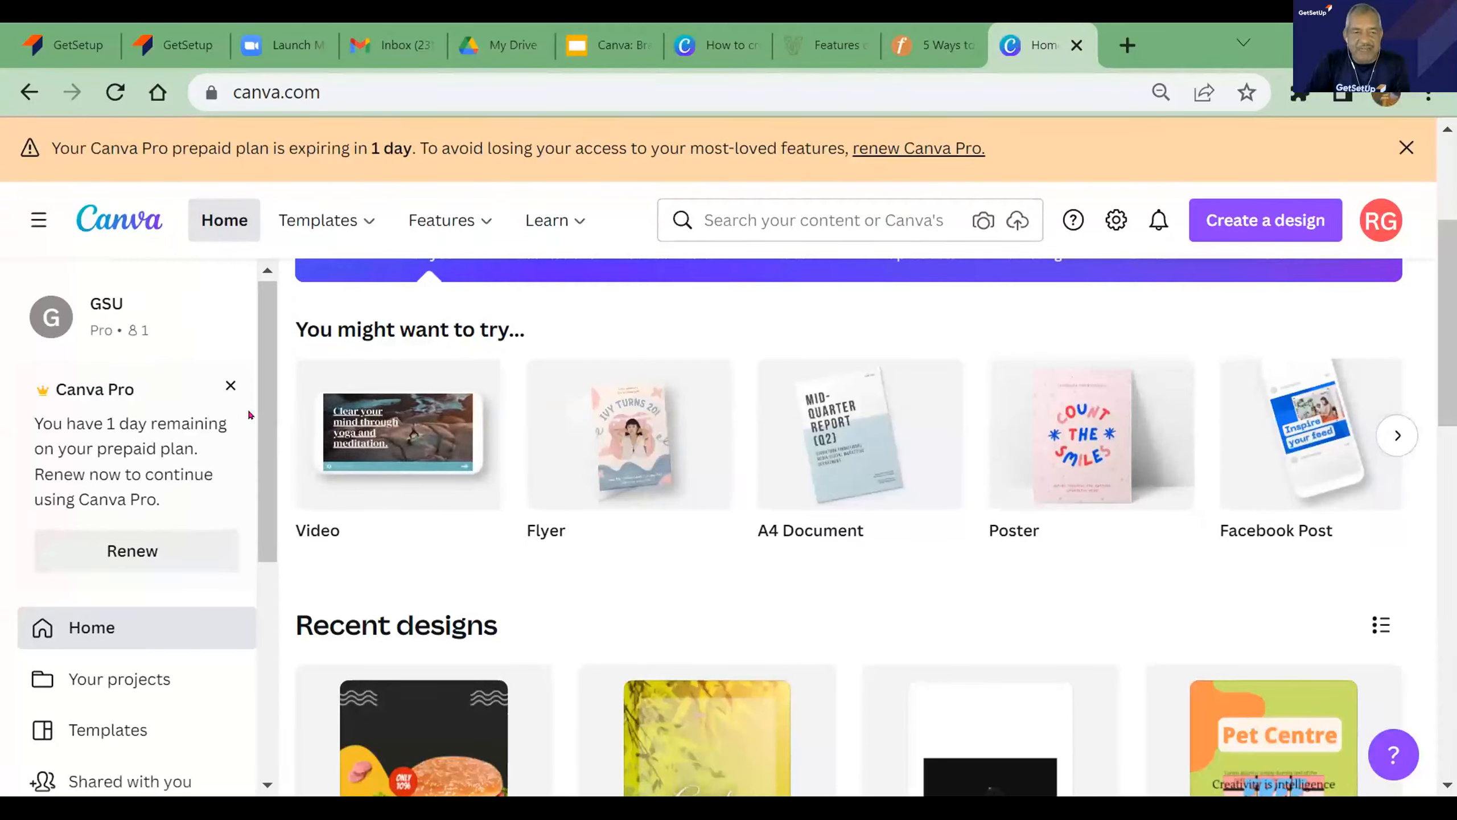
drag(263, 393, 268, 646)
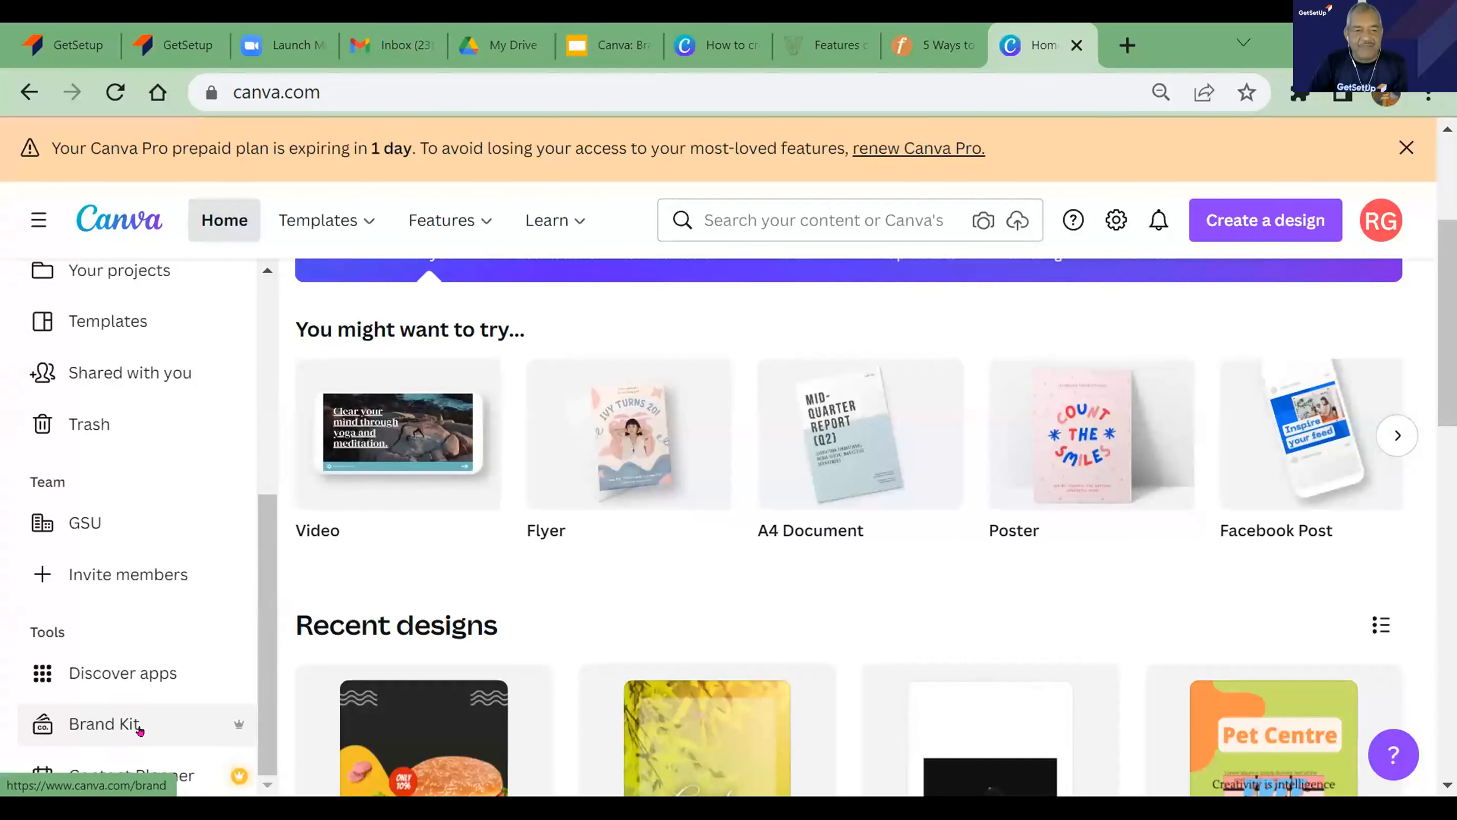
click(107, 721)
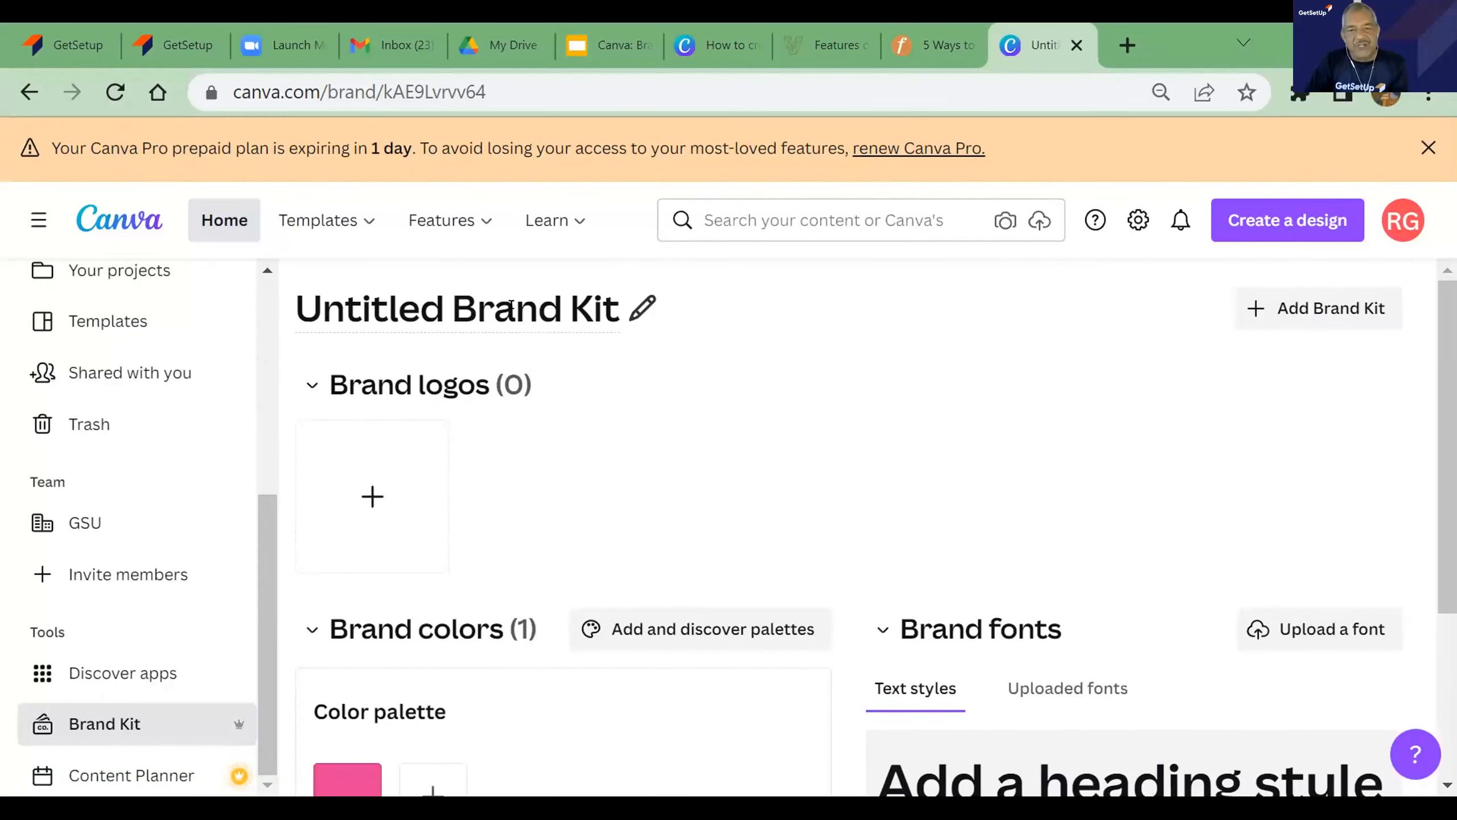
- Rename the untitled brand kit as Smart Skills
click(433, 292)
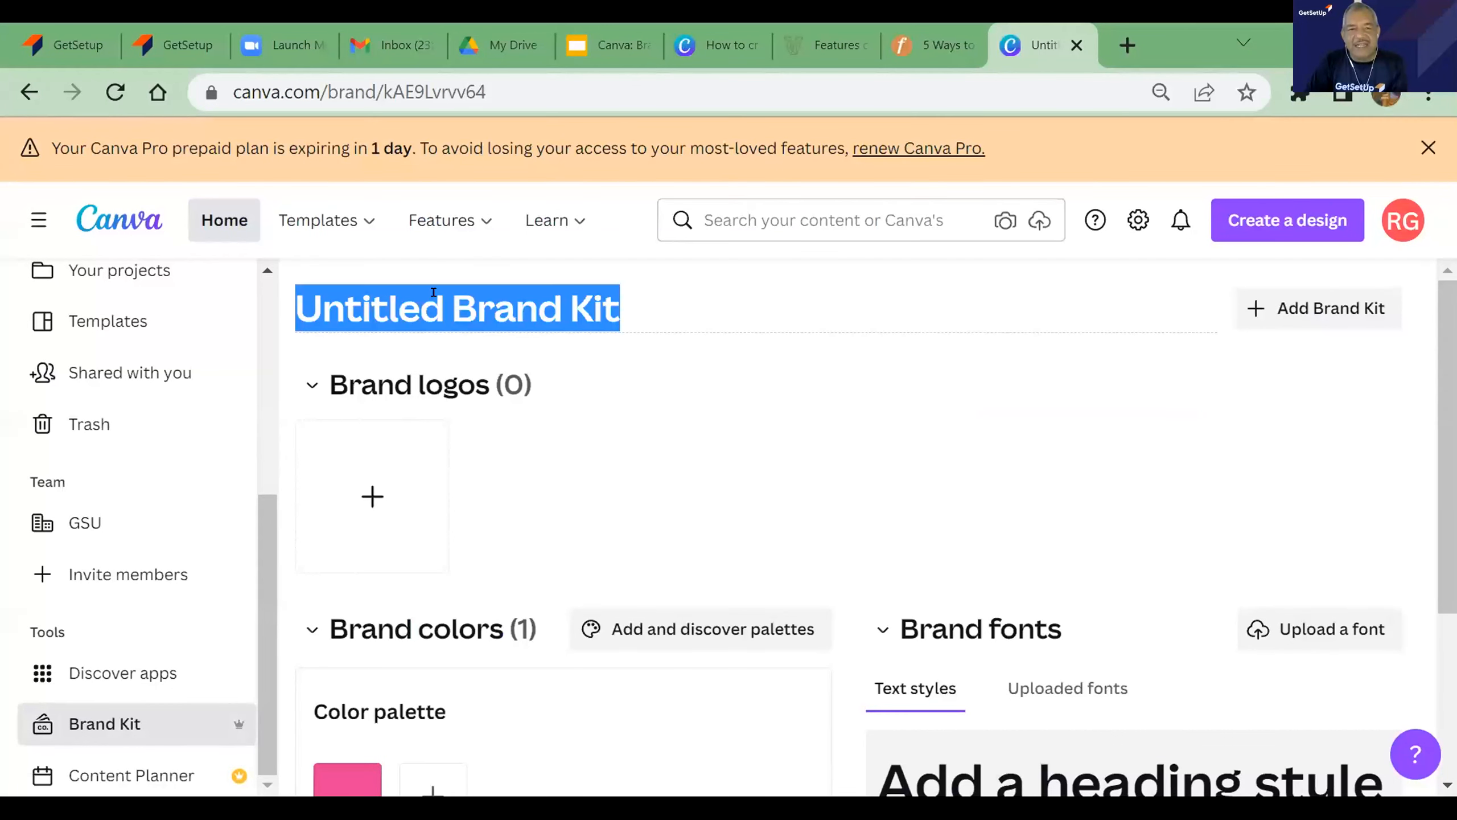
click(472, 297)
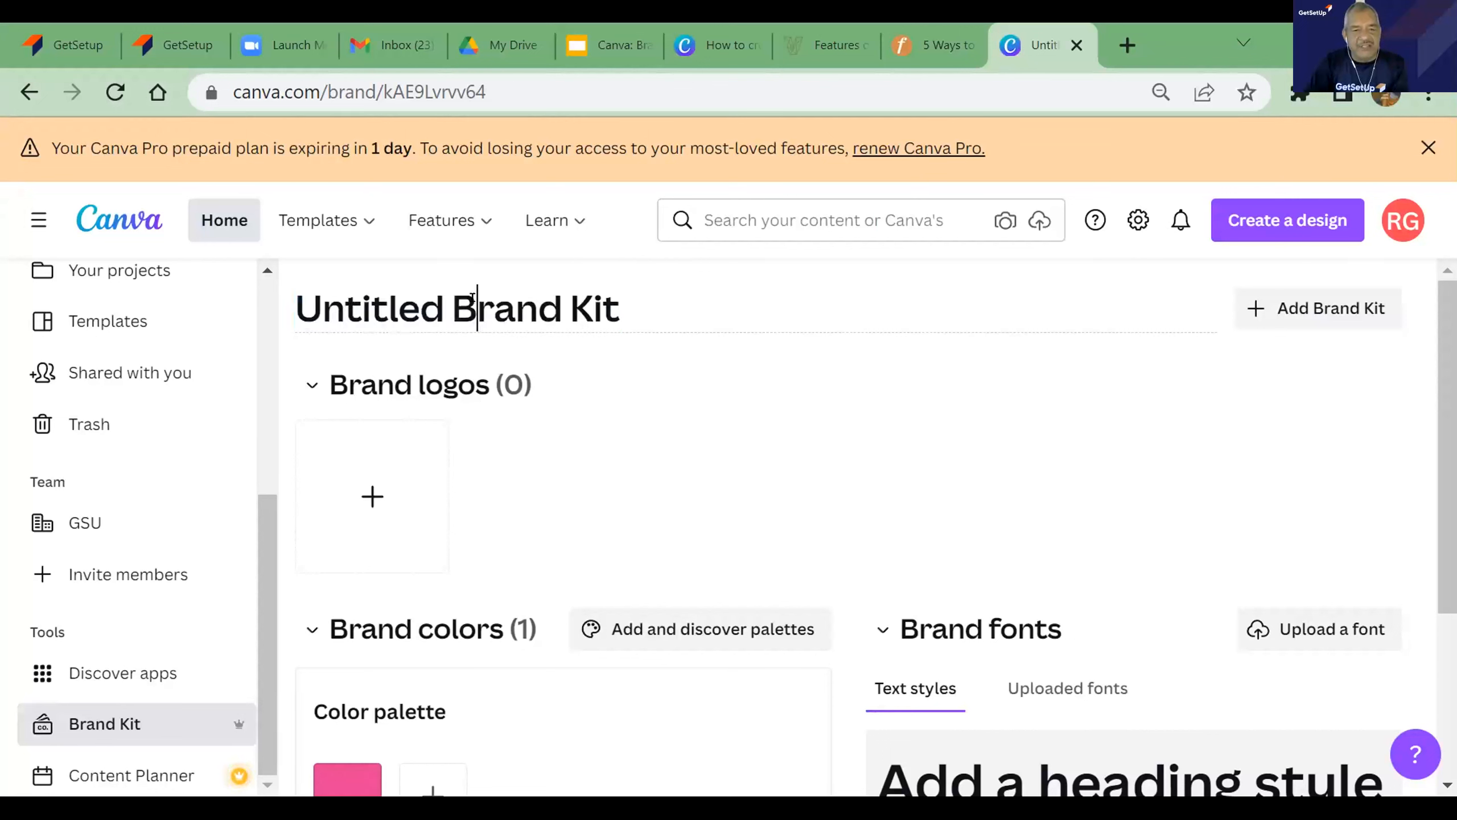
click(631, 298)
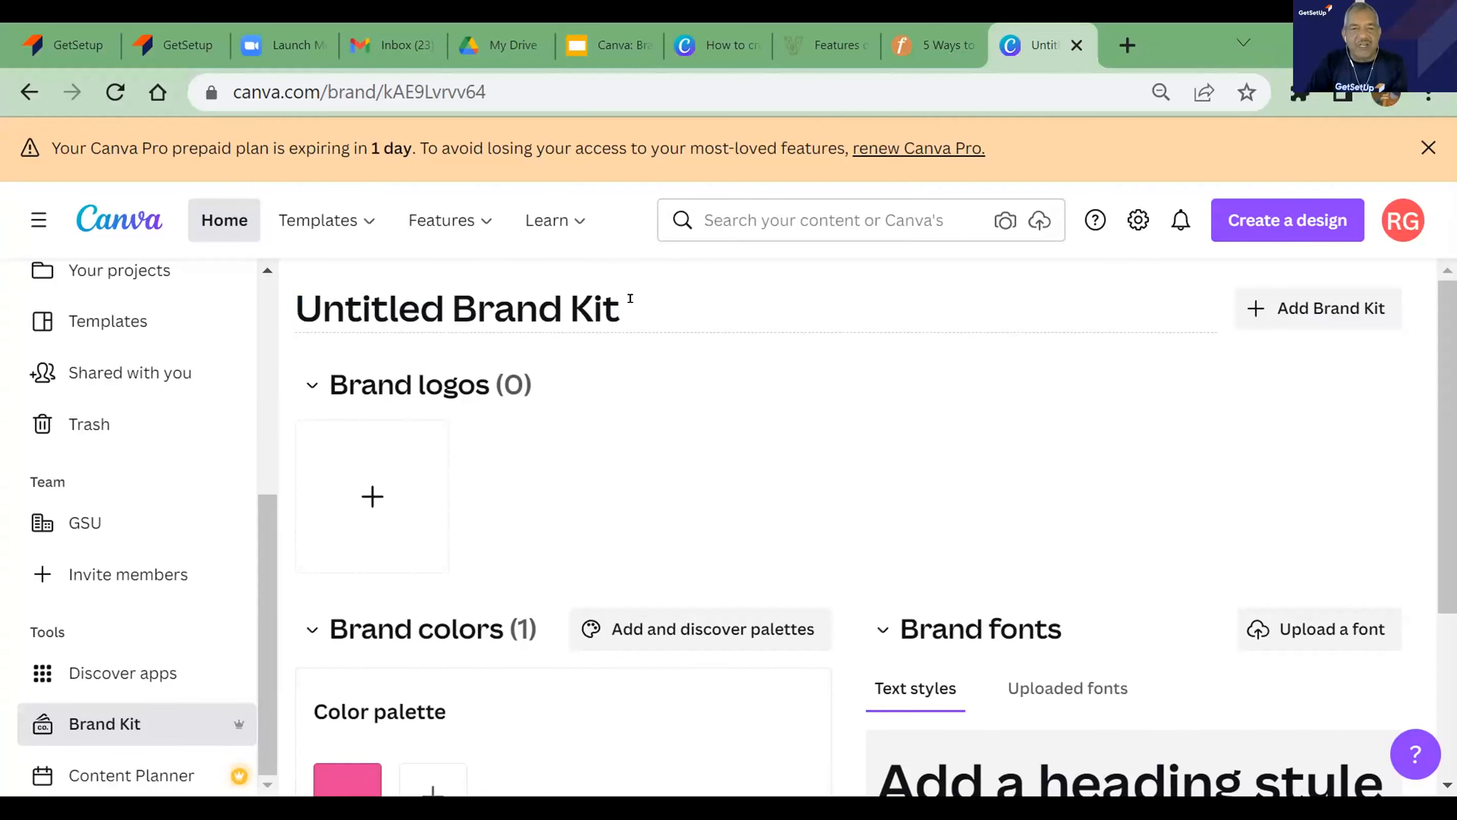
key(BackSpace)
key(BackSpace)
key(BackSpace)
key(BackSpace)
key(BackSpace)
key(BackSpace)
key(BackSpace)
key(BackSpace)
key(BackSpace)
key(BackSpace)
key(BackSpace)
key(BackSpace)
key(BackSpace)
key(BackSpace)
key(BackSpace)
key(BackSpace)
key(BackSpace)
key(BackSpace)
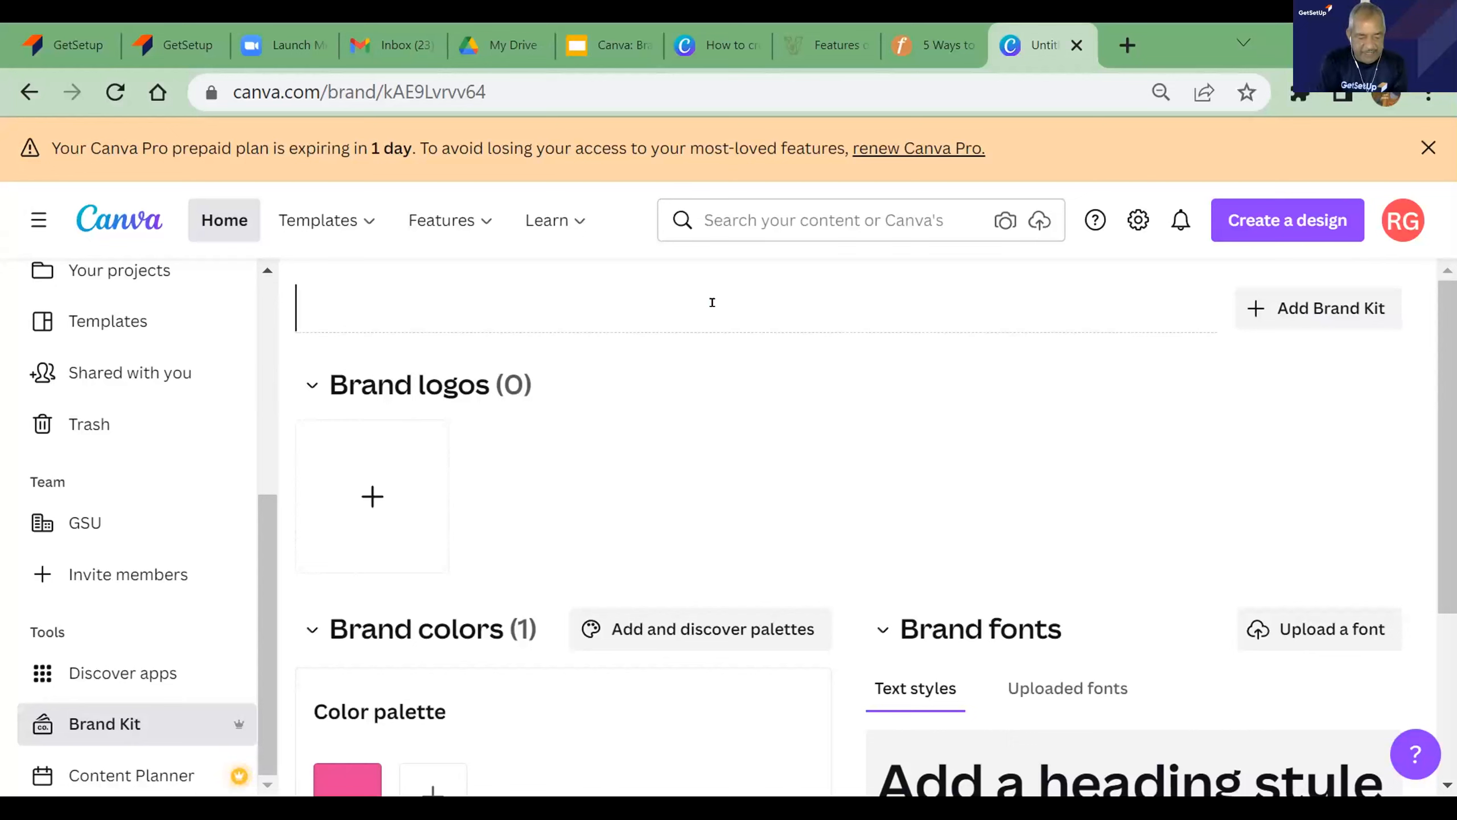
text(Sma)
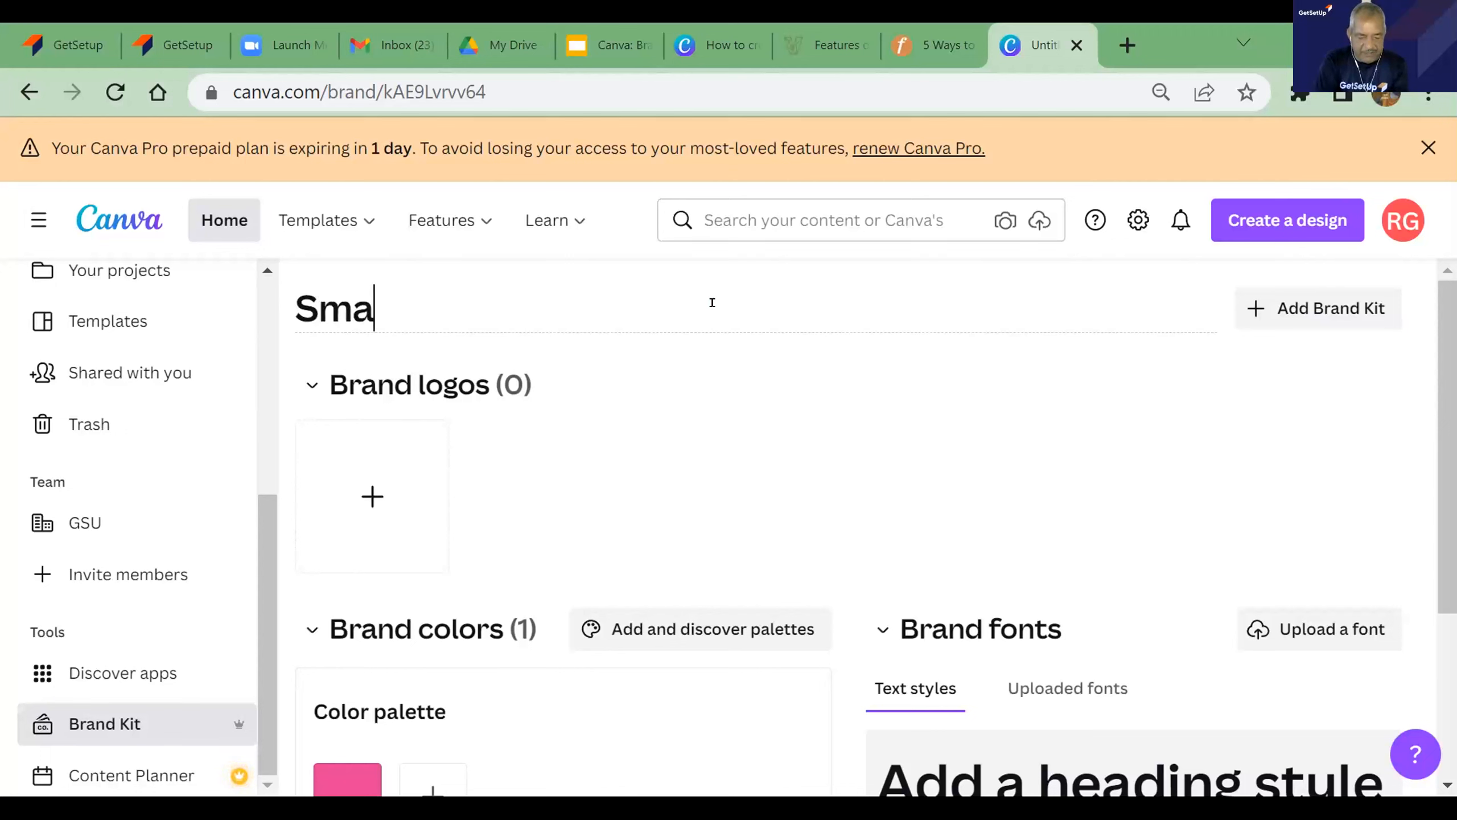
text(rt Skills)
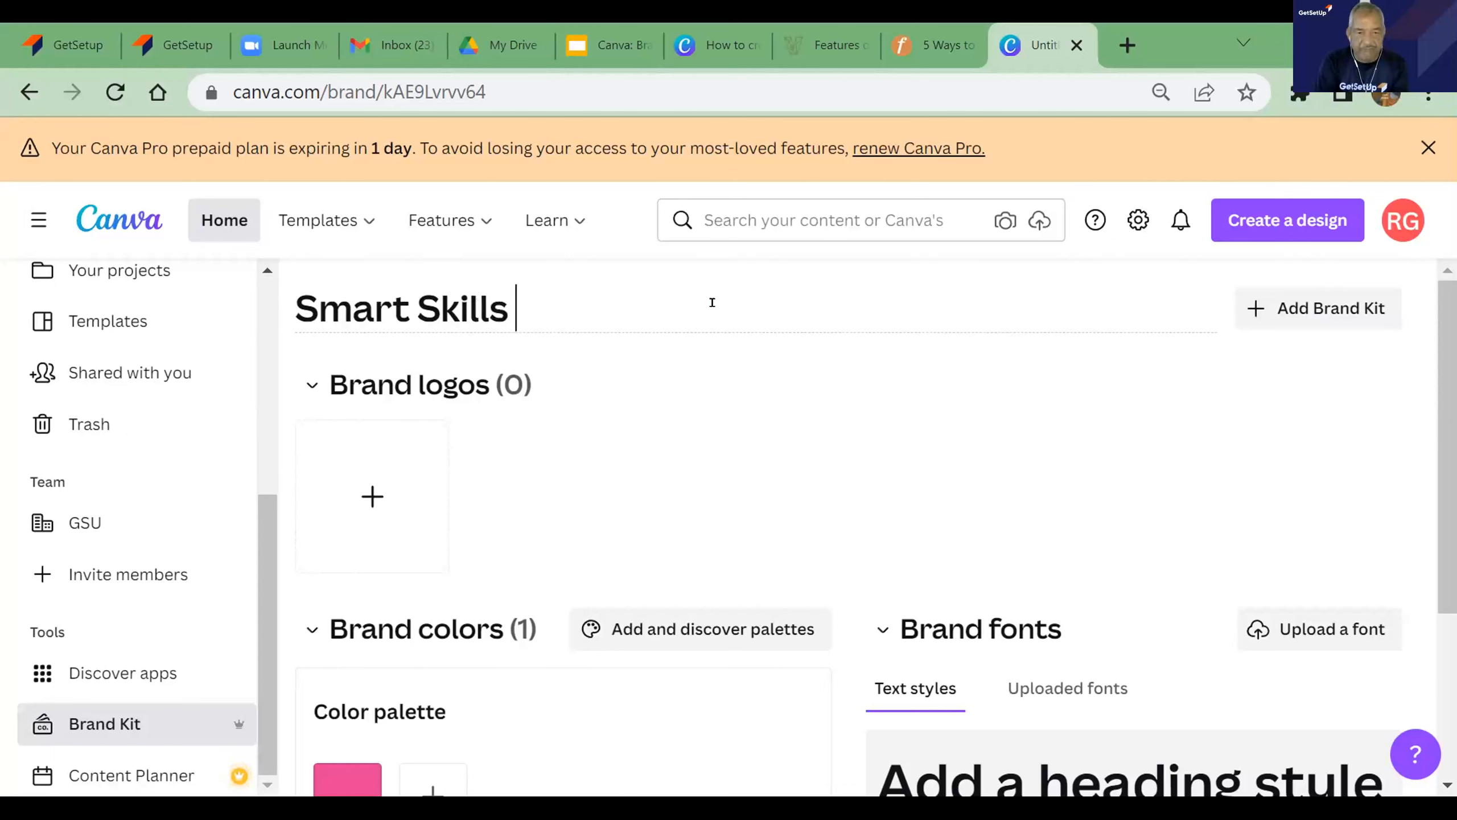
click(719, 377)
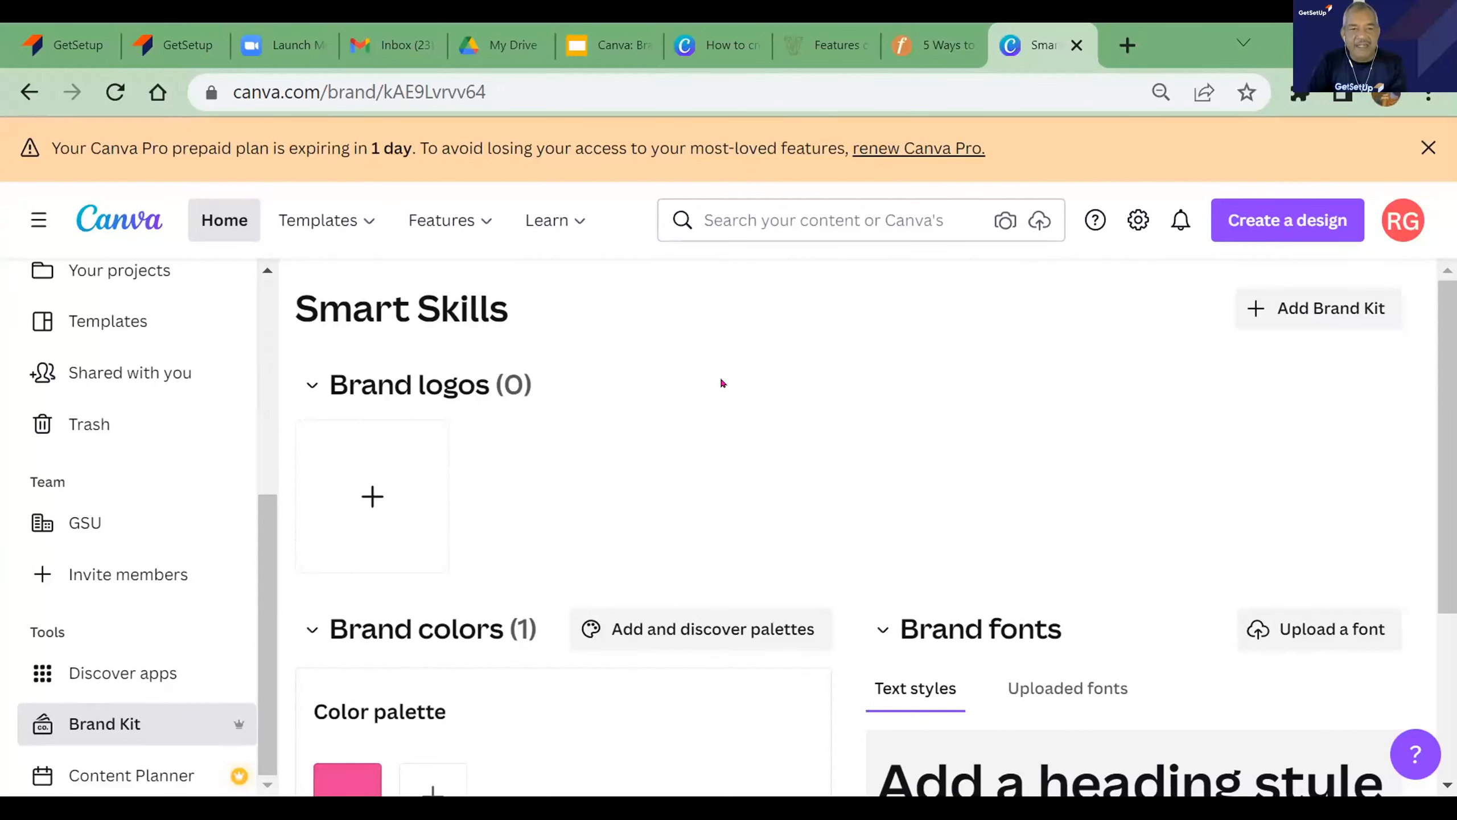
- Examine the brand kit's logo, color and font sections and the form for creating another brand kit
scroll(721, 382, down, 5)
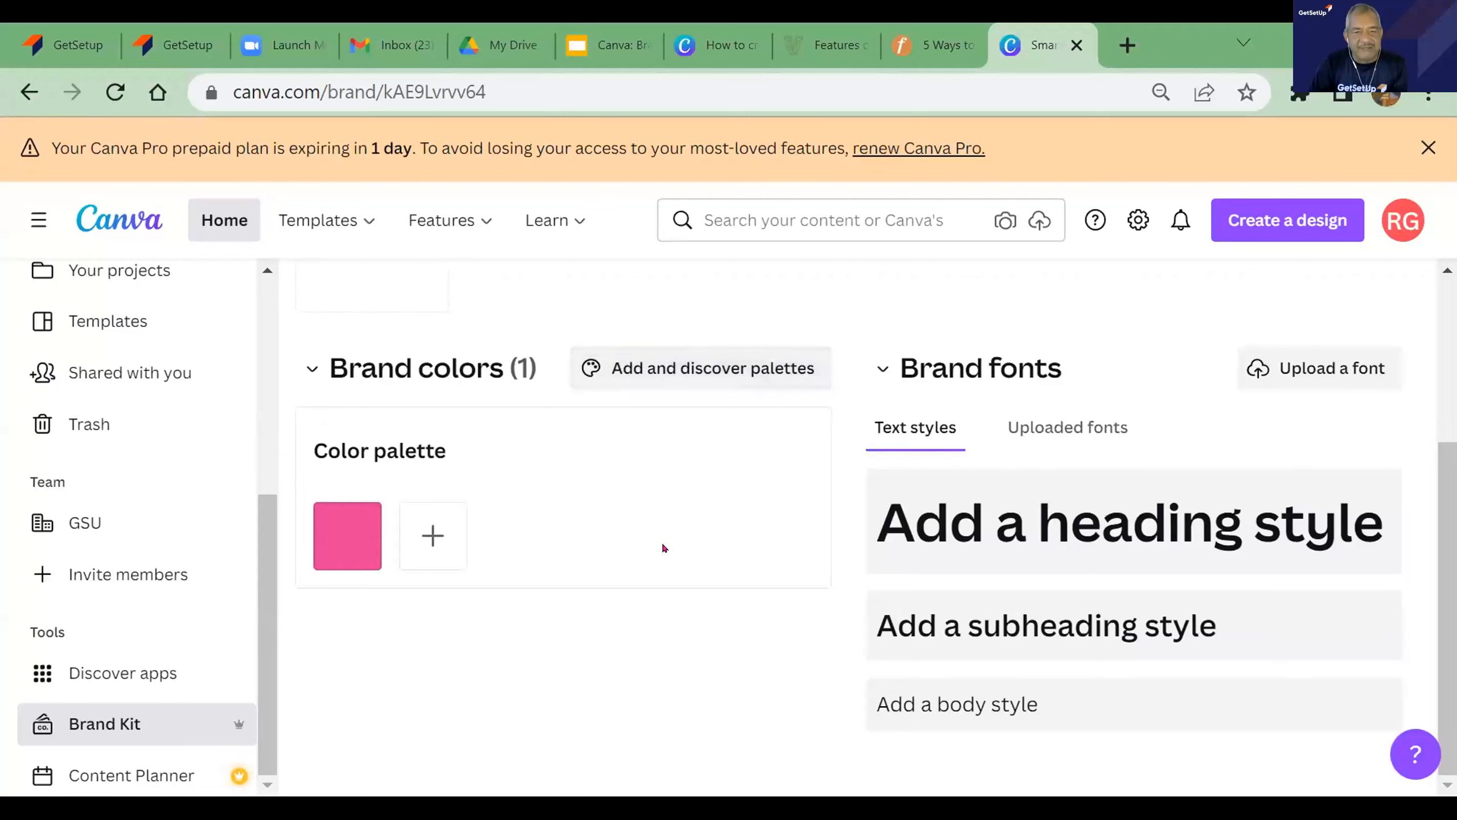
scroll(670, 532, up, 4)
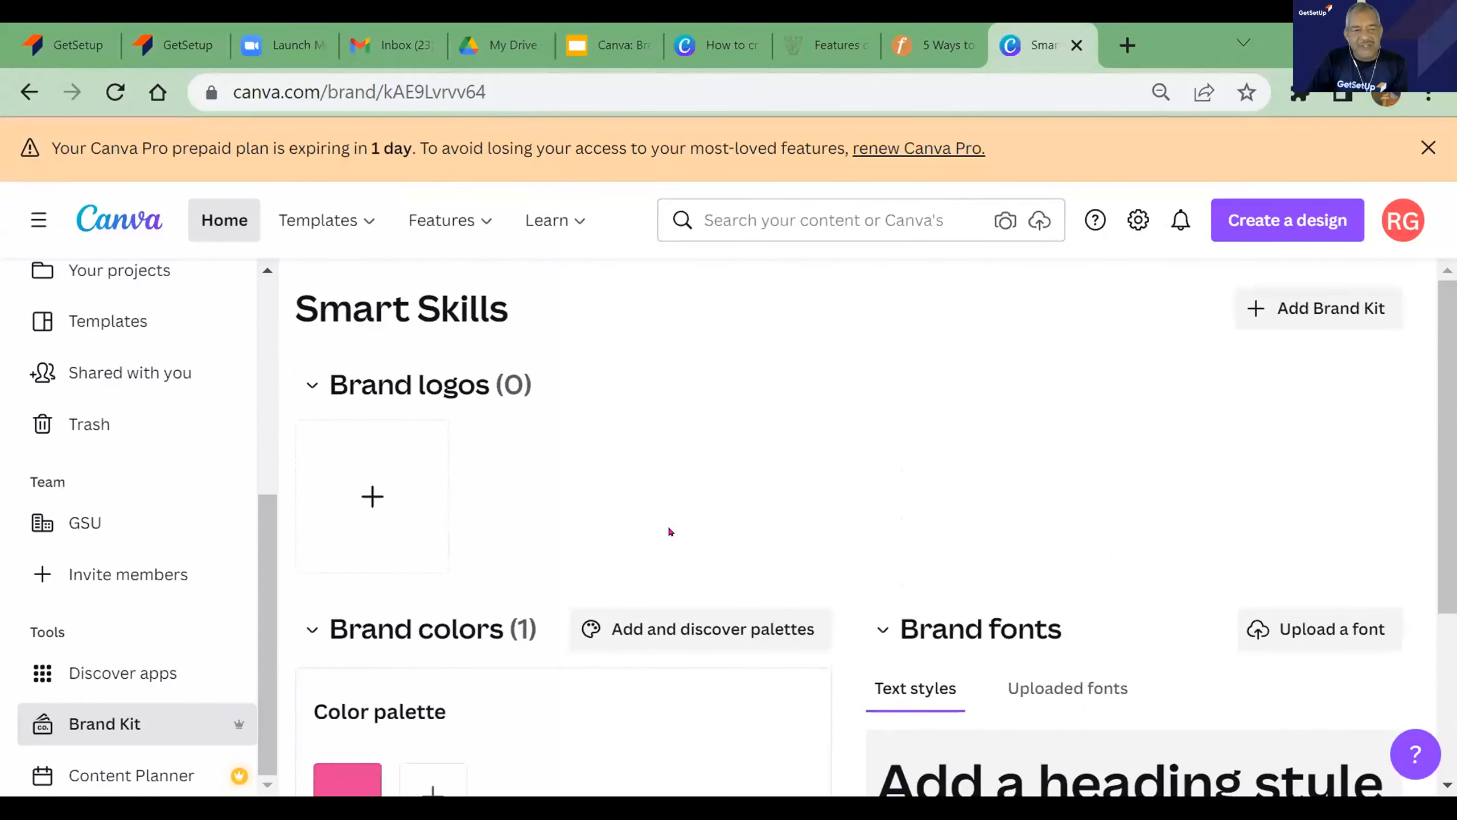
scroll(670, 531, down, 4)
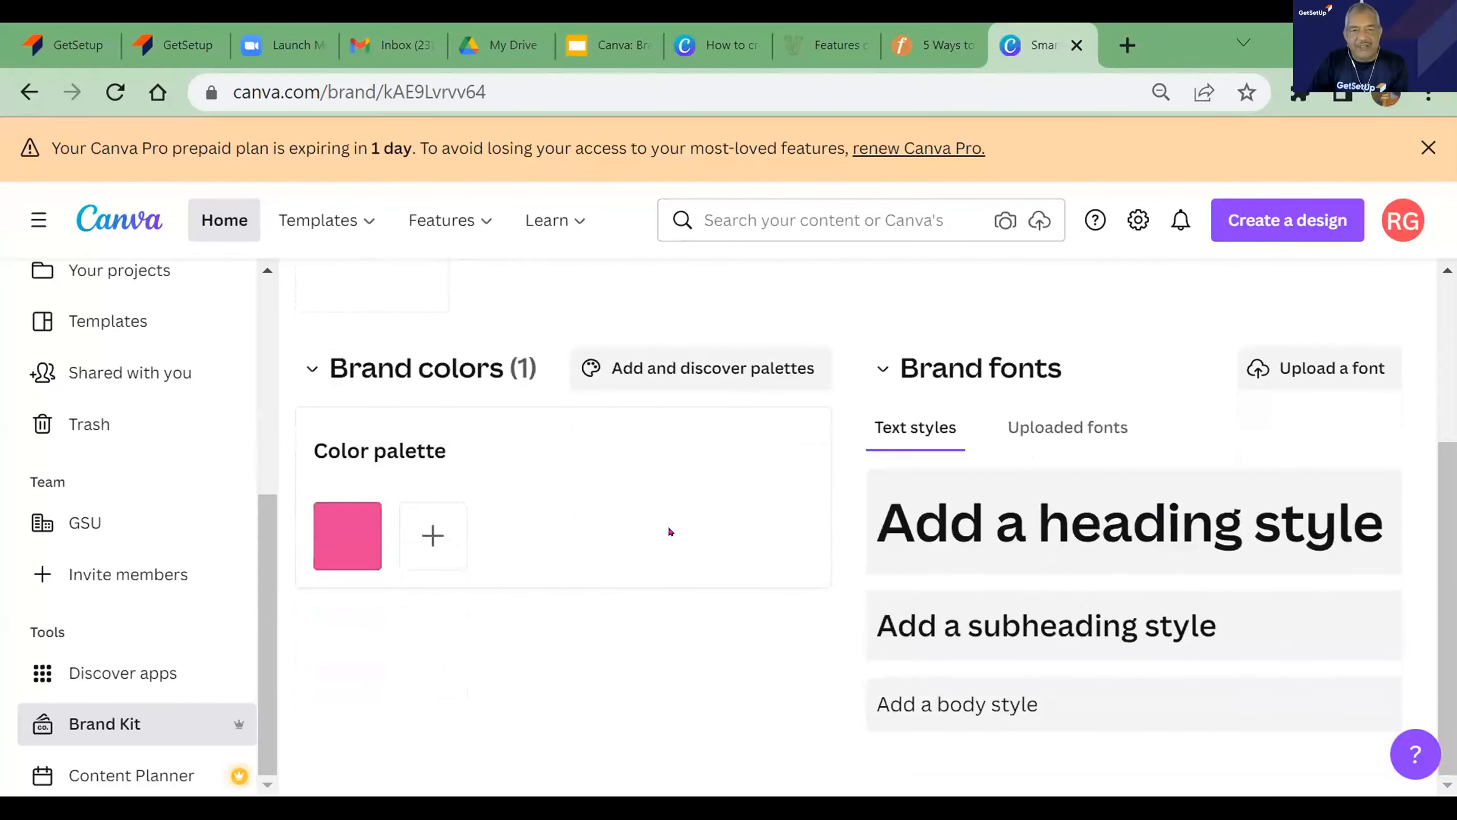
scroll(669, 531, up, 3)
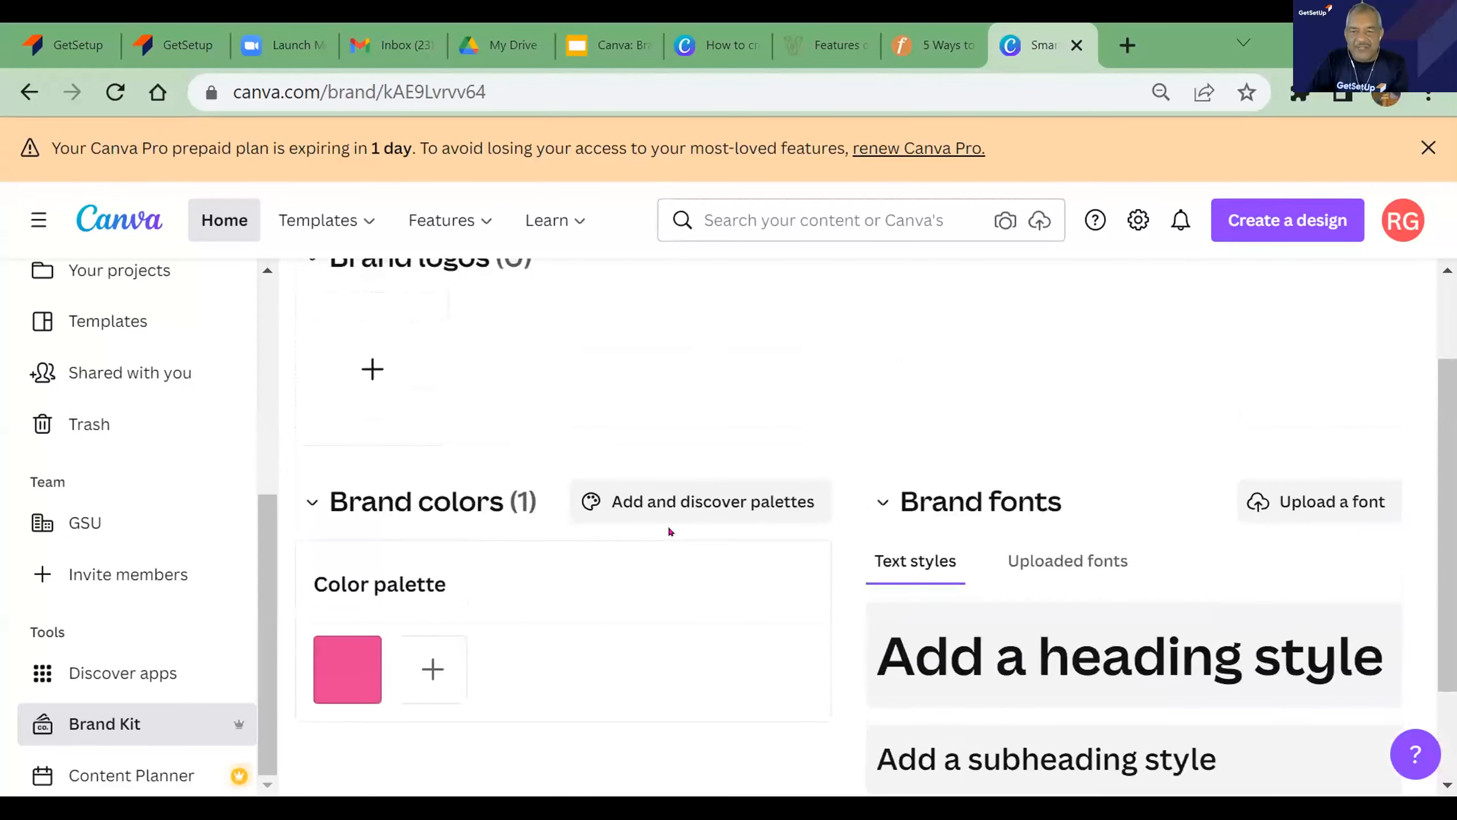
scroll(670, 531, up, 2)
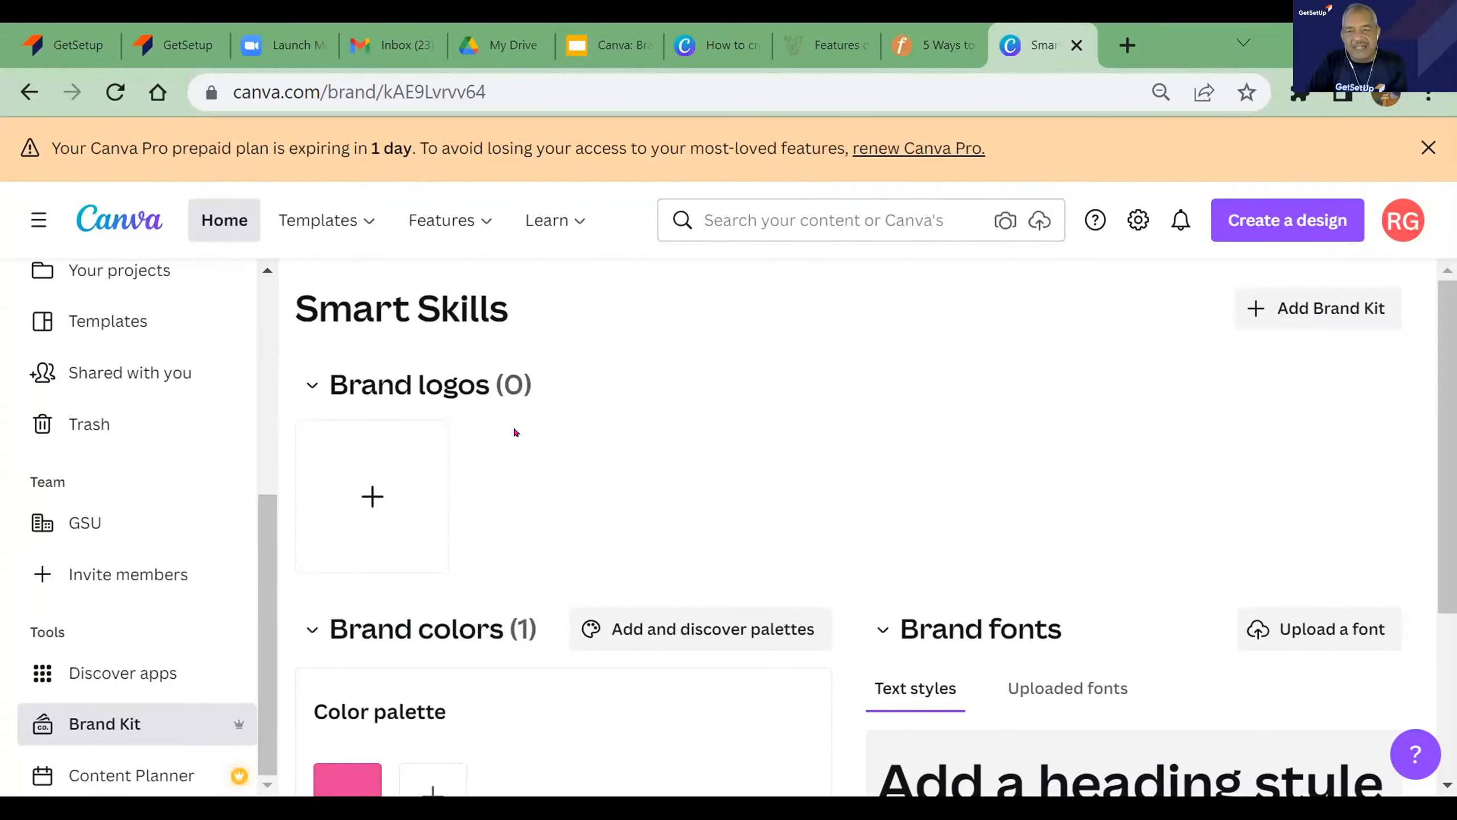
click(1315, 310)
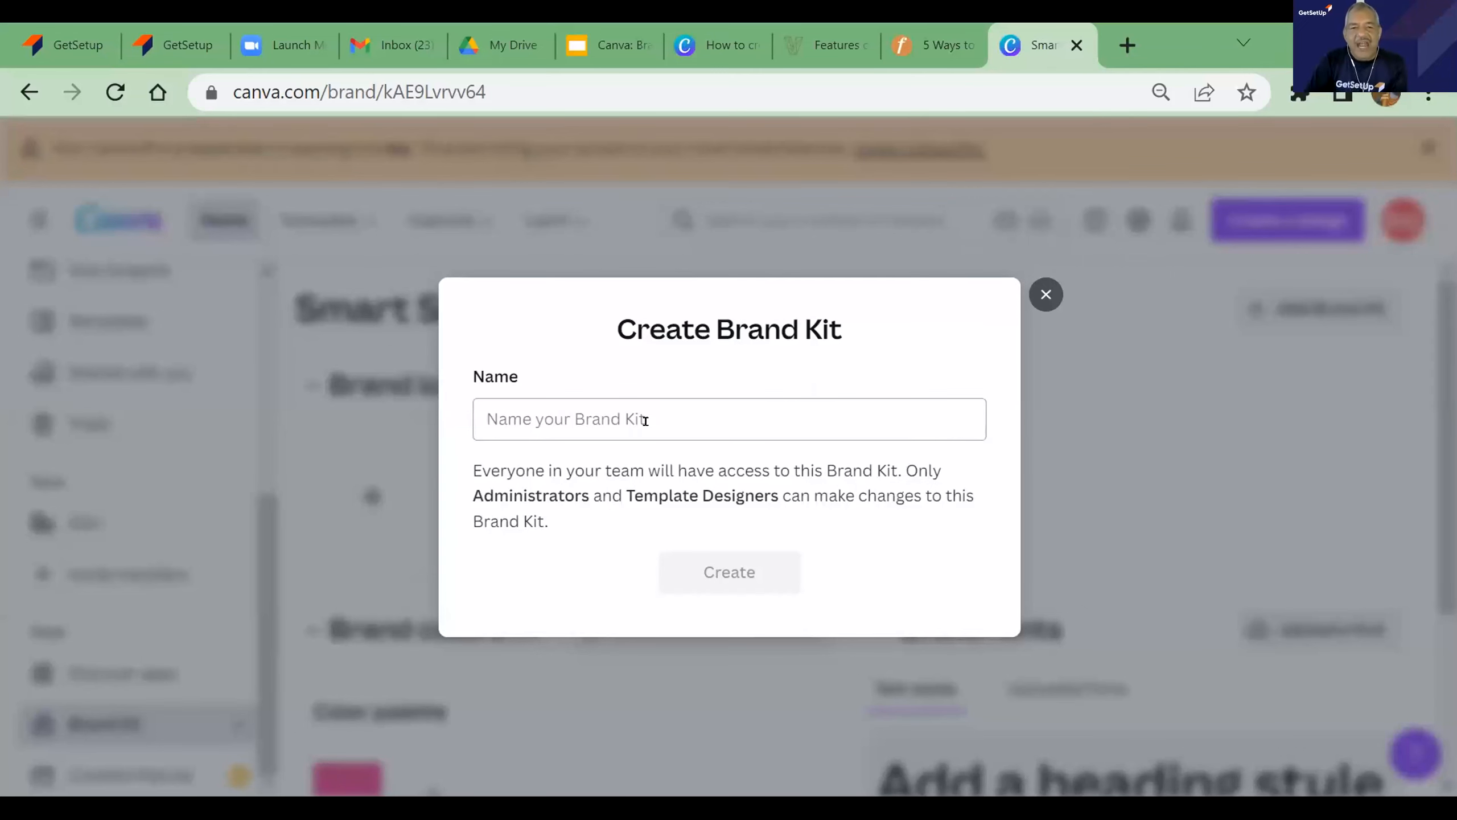
click(1032, 295)
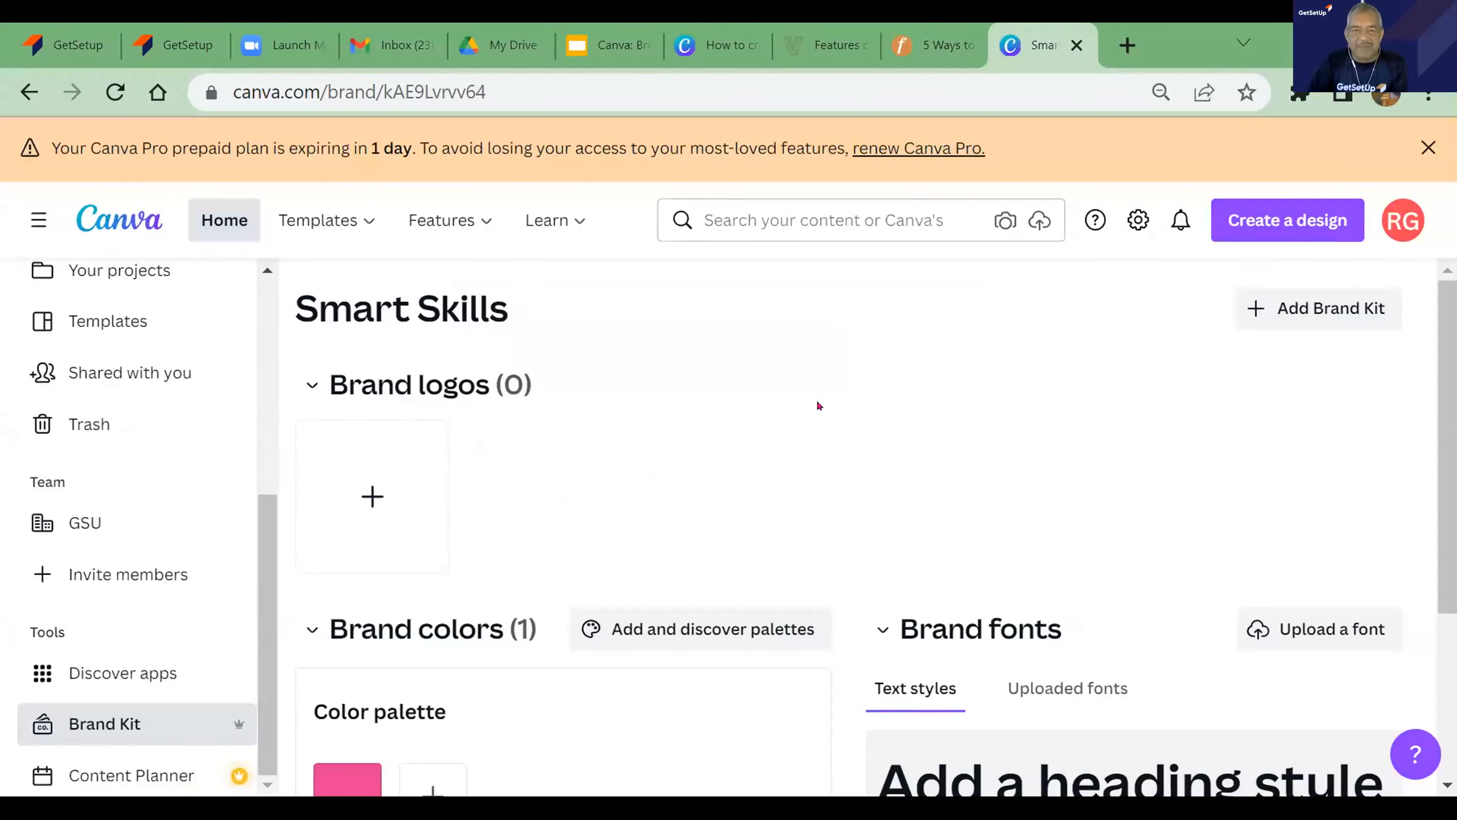
scroll(818, 406, down, 5)
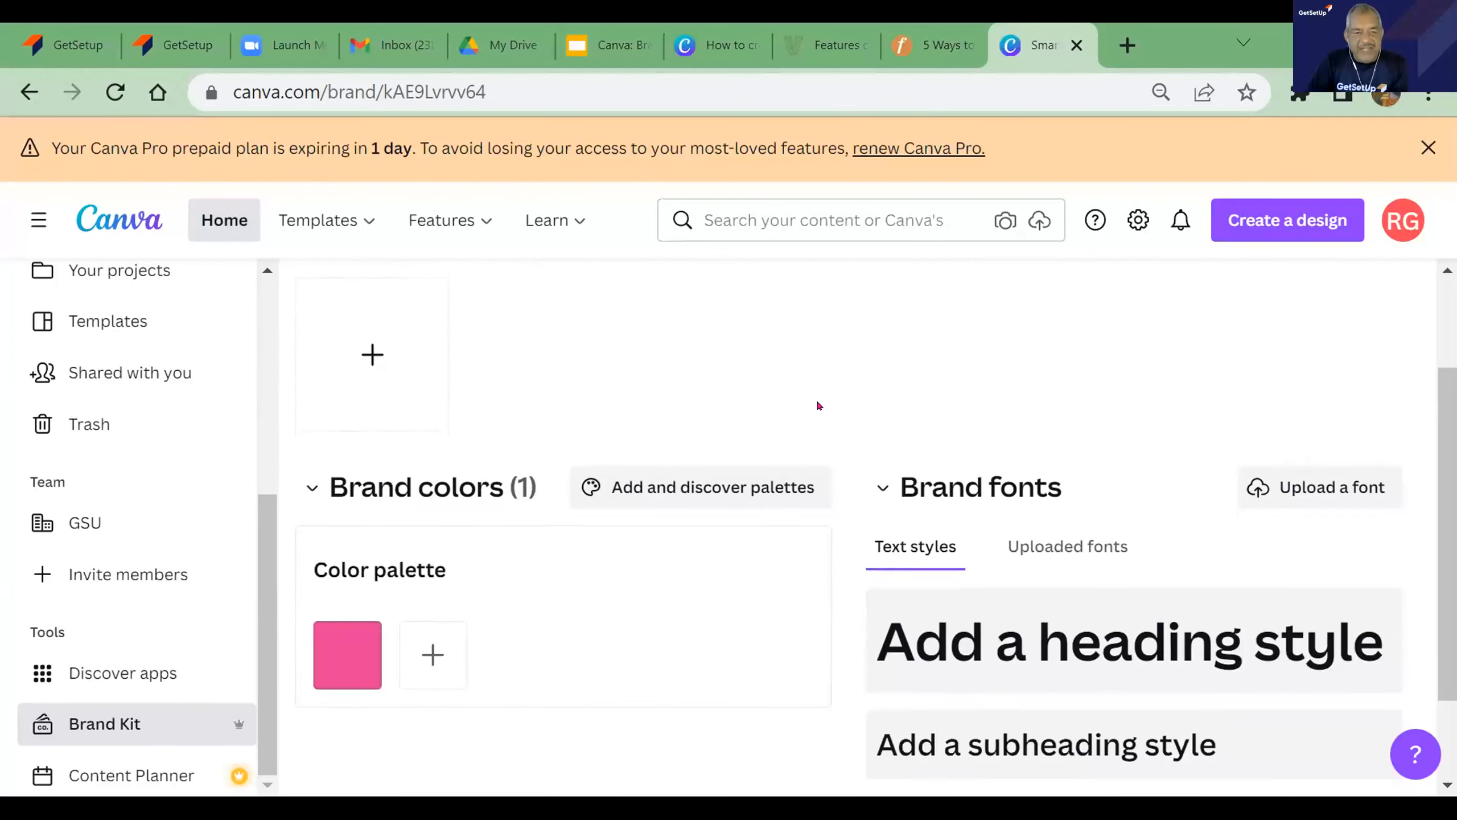
scroll(818, 405, up, 2)
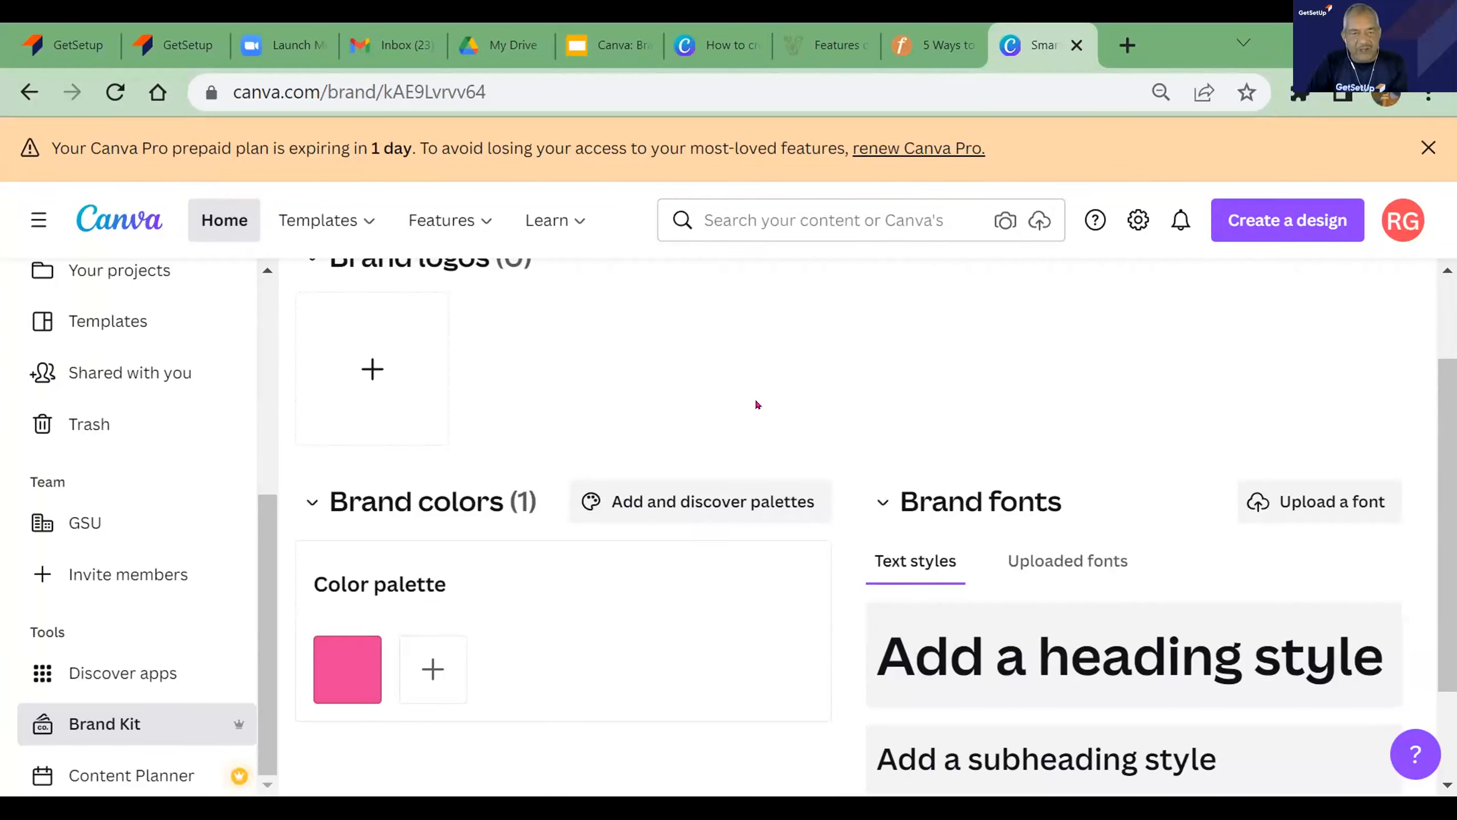
click(376, 506)
click(375, 505)
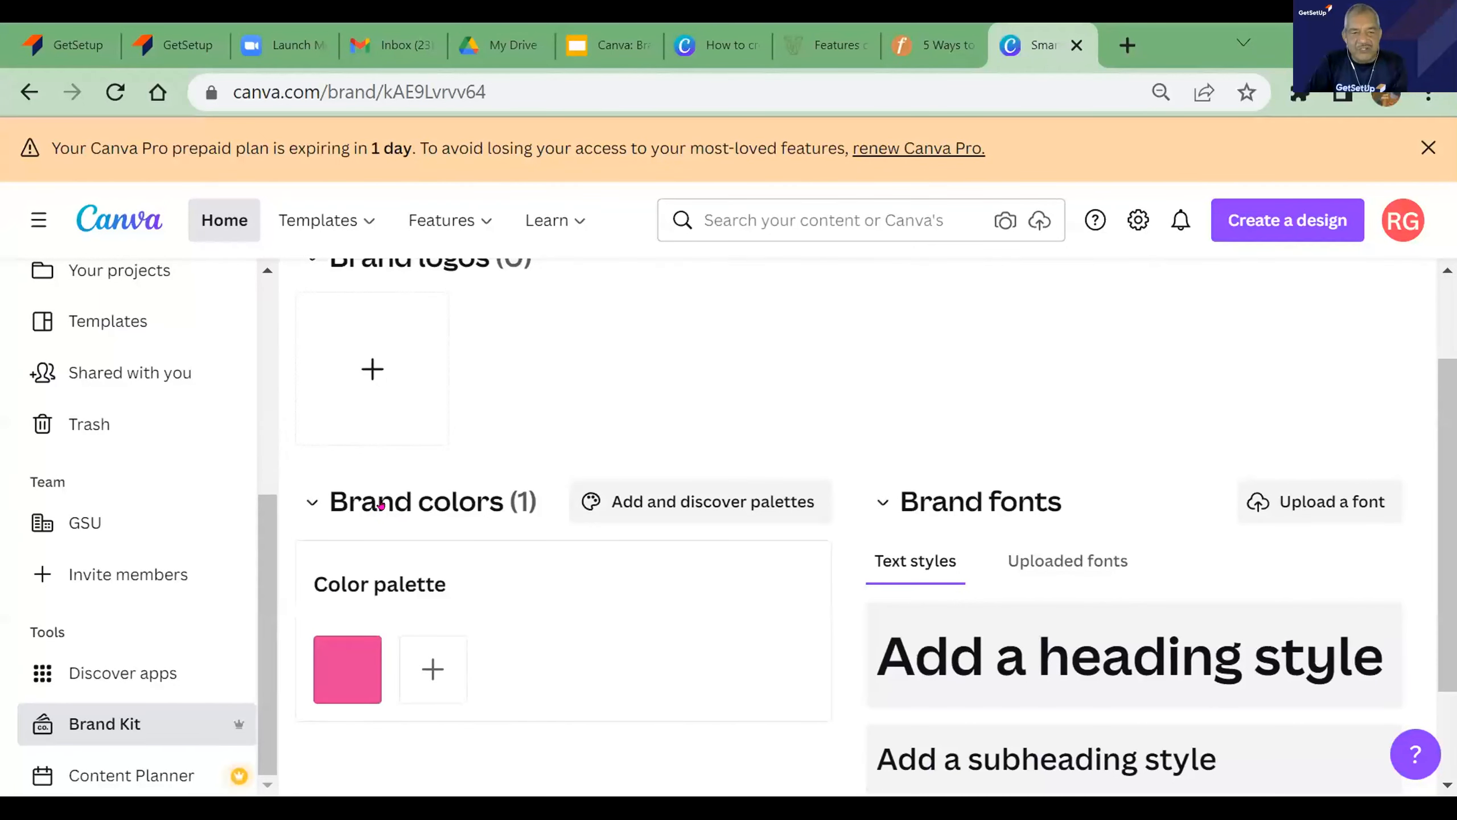
- Add a second color to the brand color palette and adjust it to green #5AB863
scroll(533, 556, down, 2)
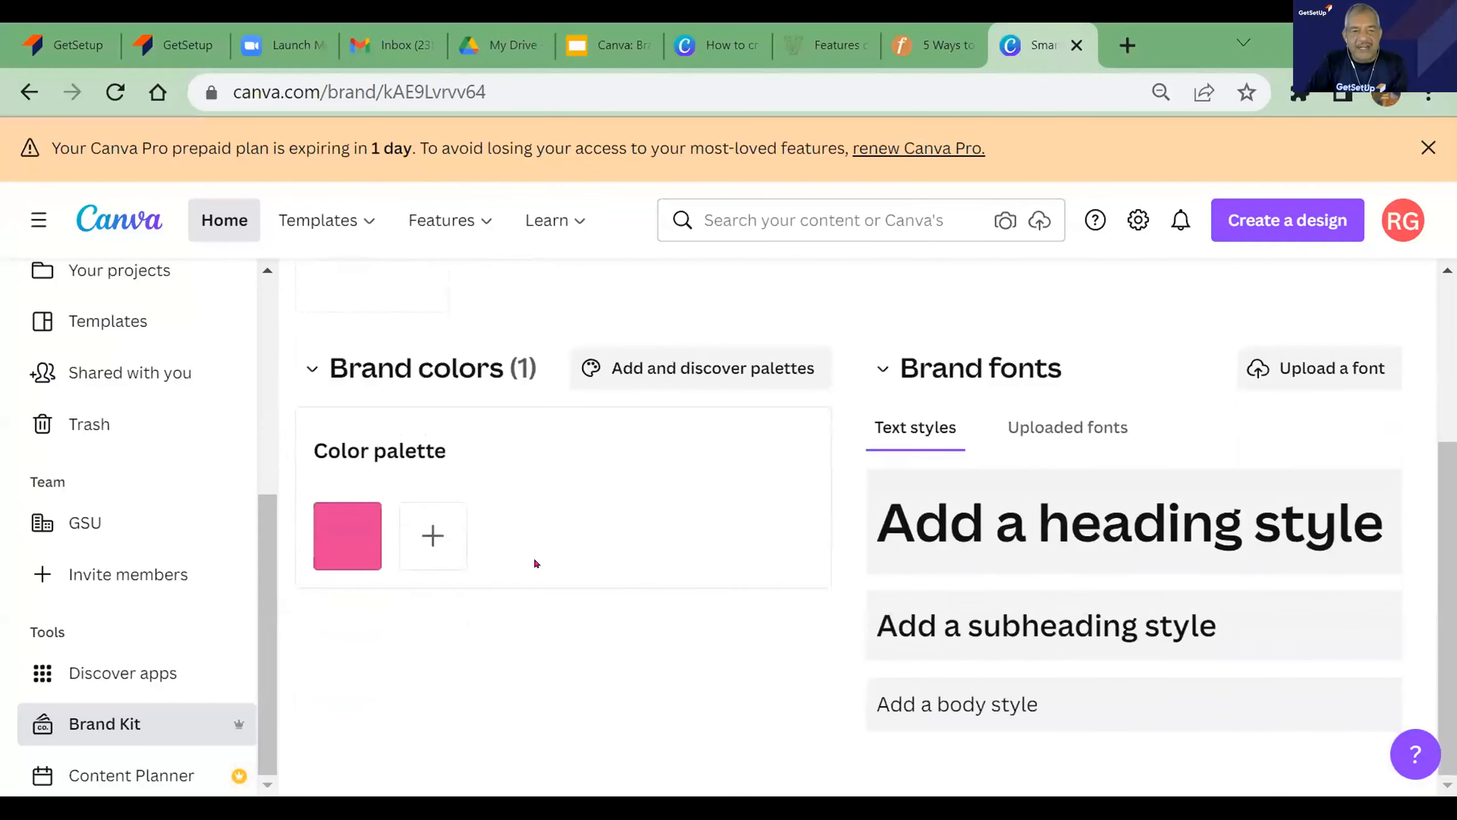
click(431, 548)
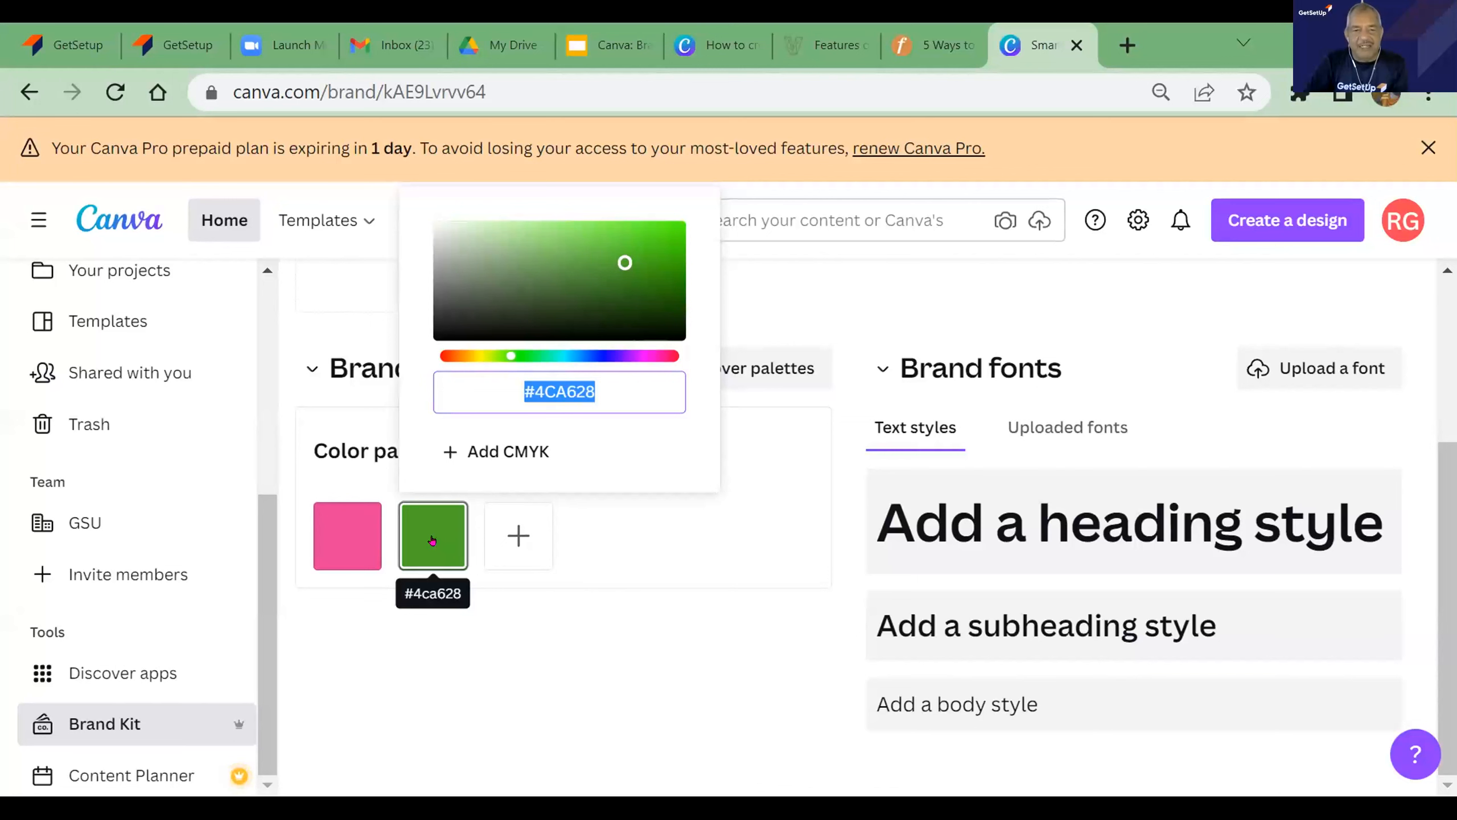
drag(625, 262, 518, 268)
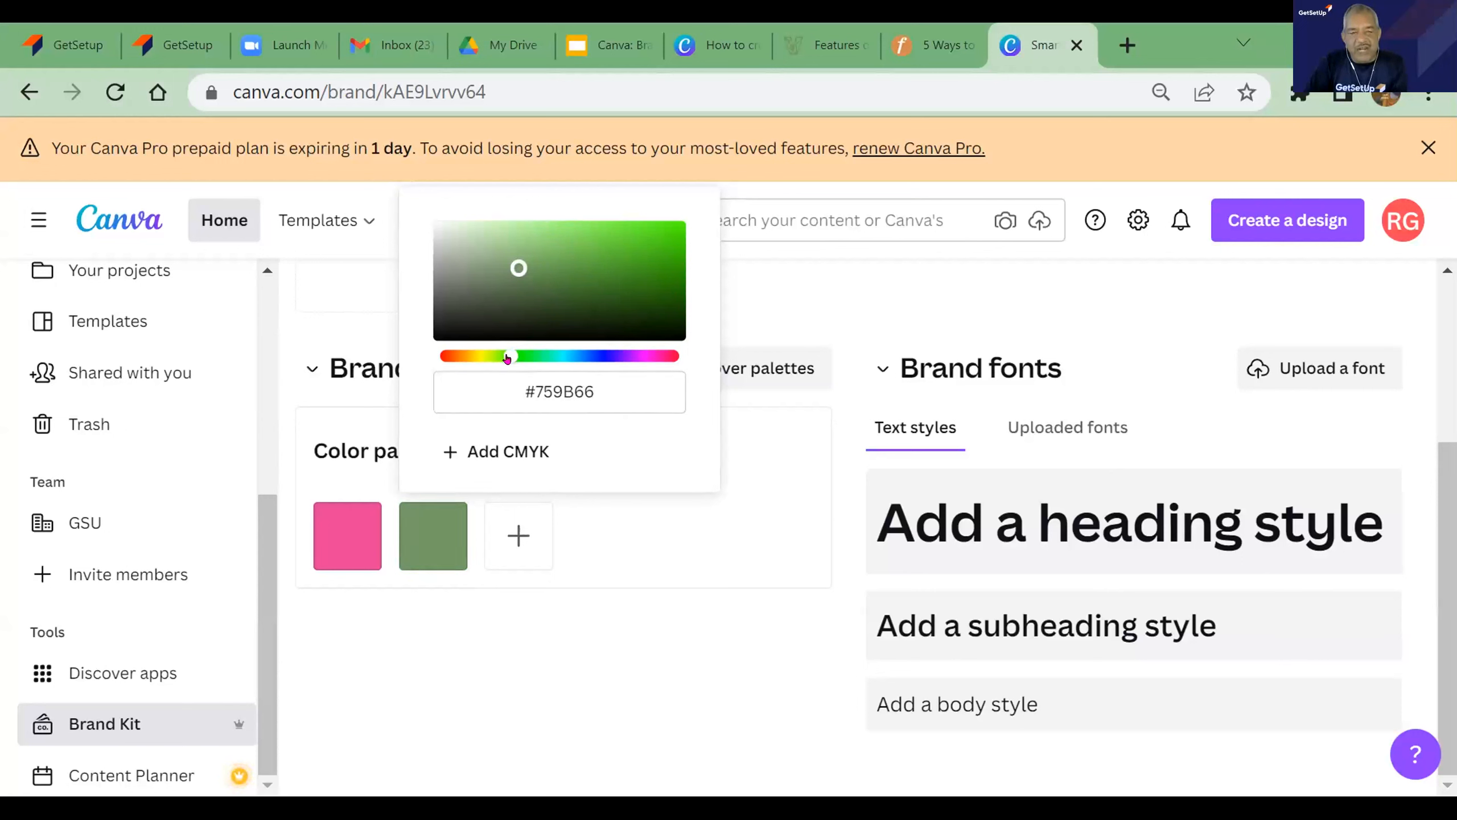
drag(507, 357, 525, 356)
drag(518, 267, 562, 254)
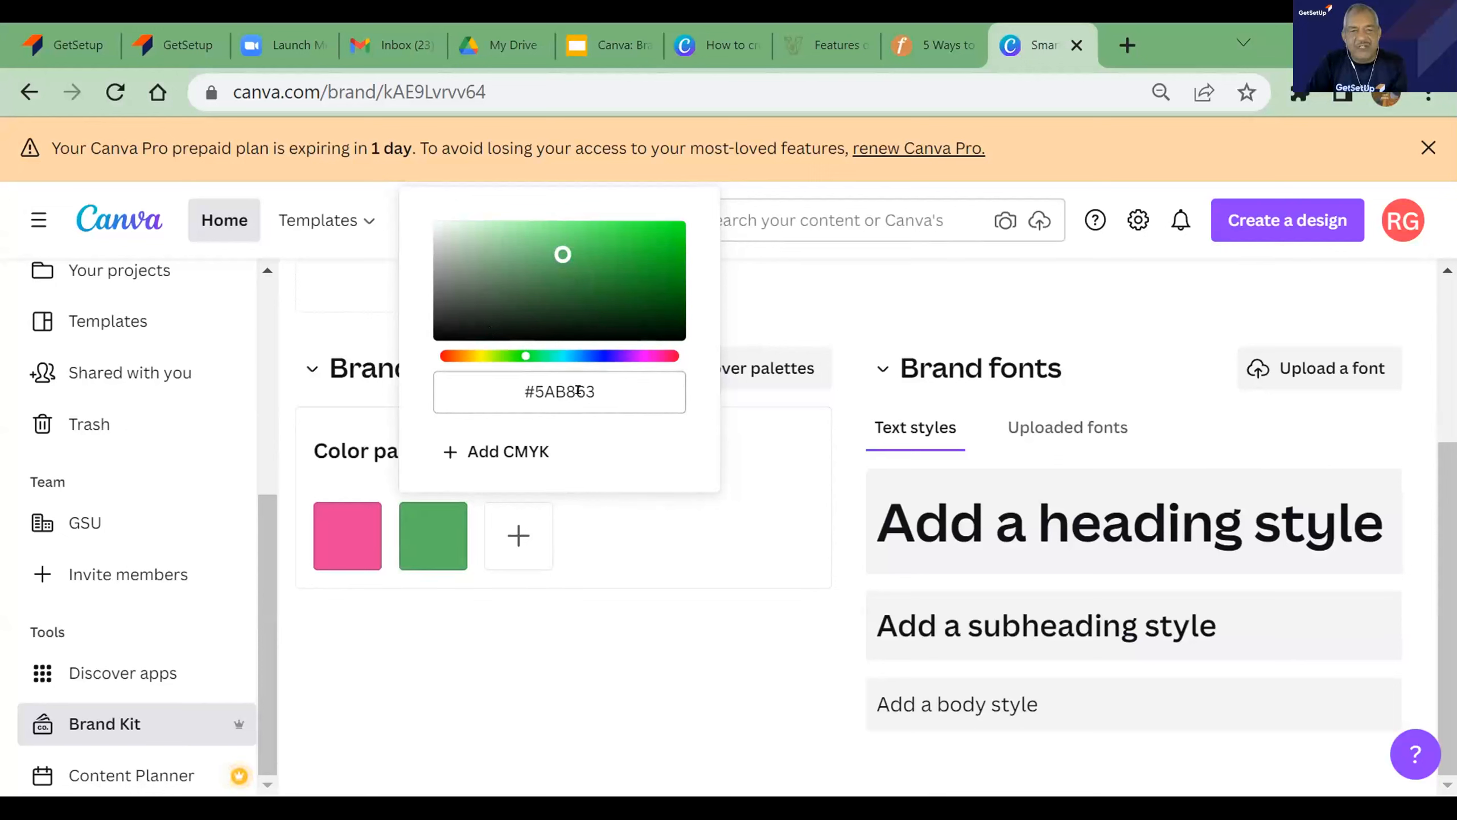
click(511, 385)
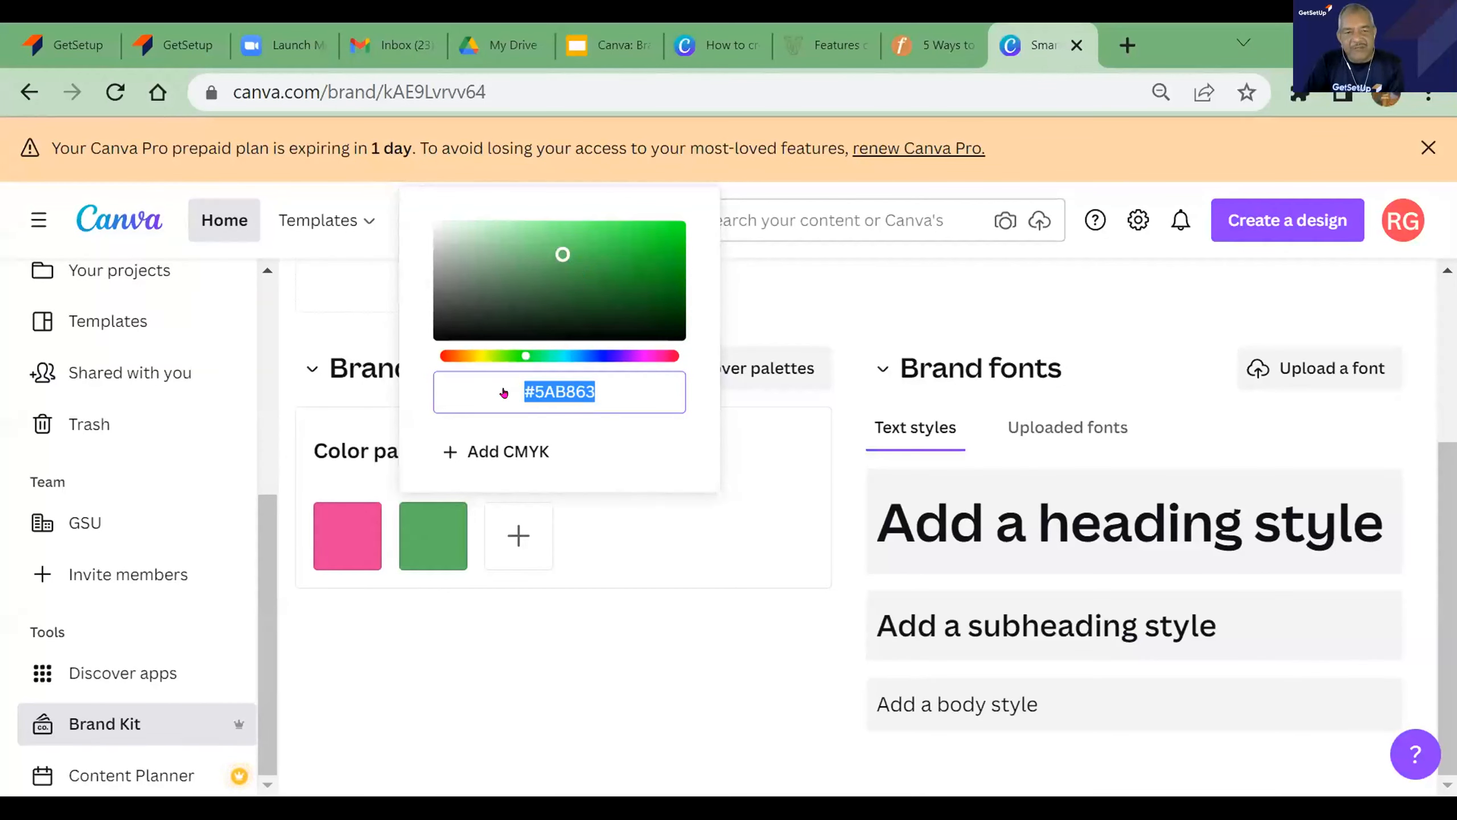
- Add an orange-red #C13A20 and a light blue #76B5C6 to the brand color palette
click(516, 537)
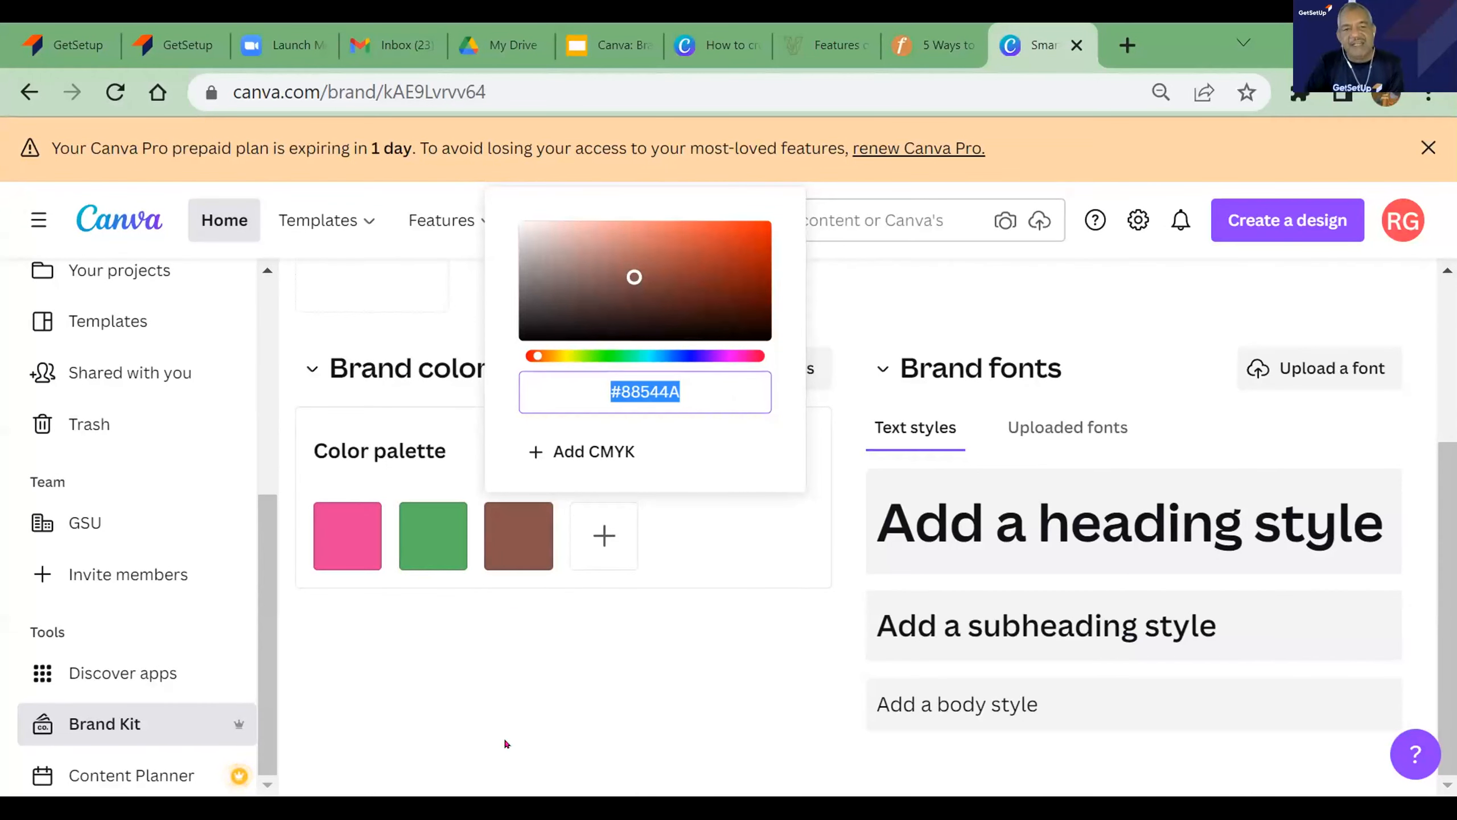
click(635, 278)
drag(635, 277, 728, 252)
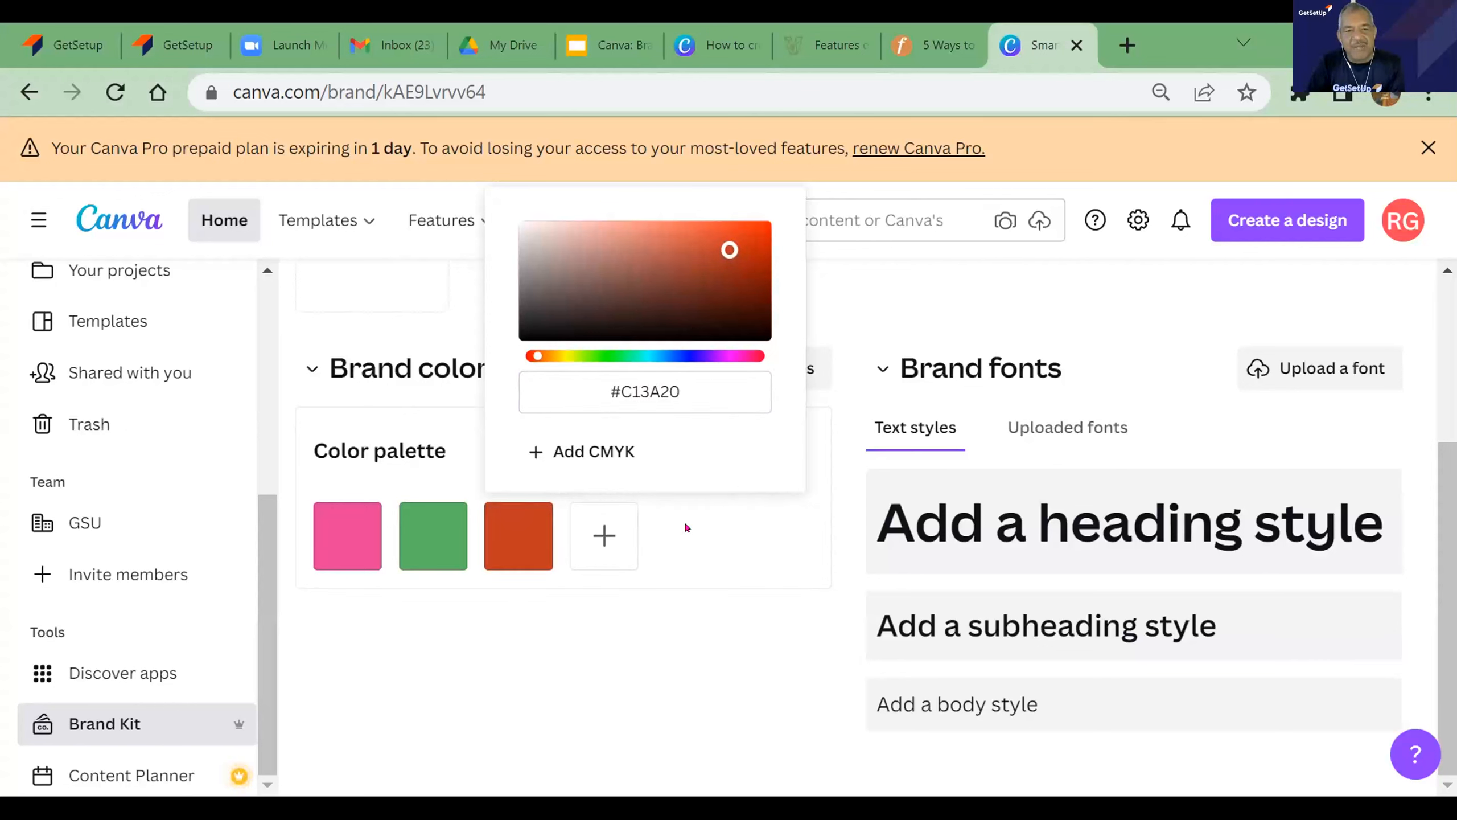
click(596, 535)
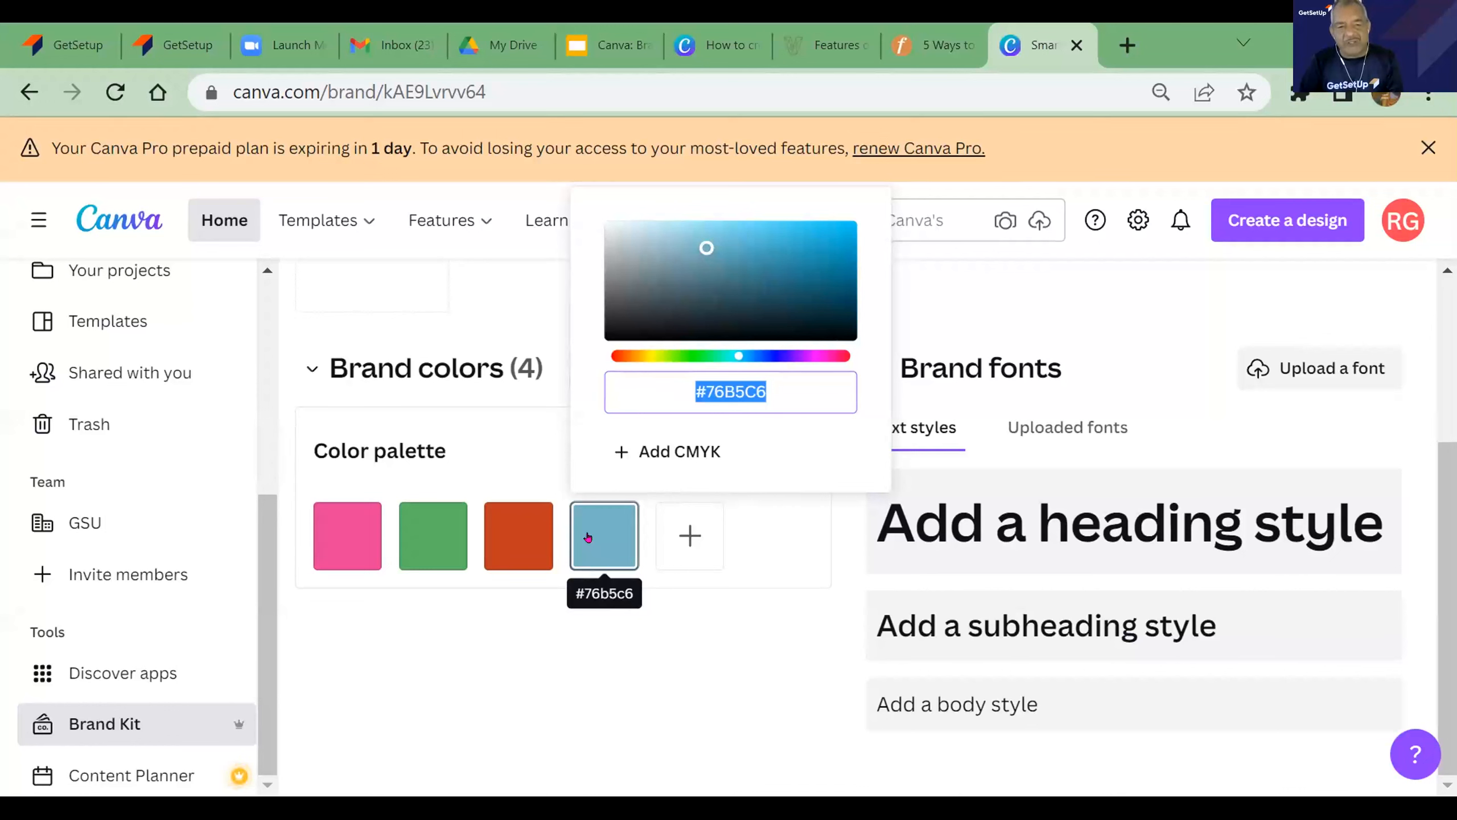
click(730, 658)
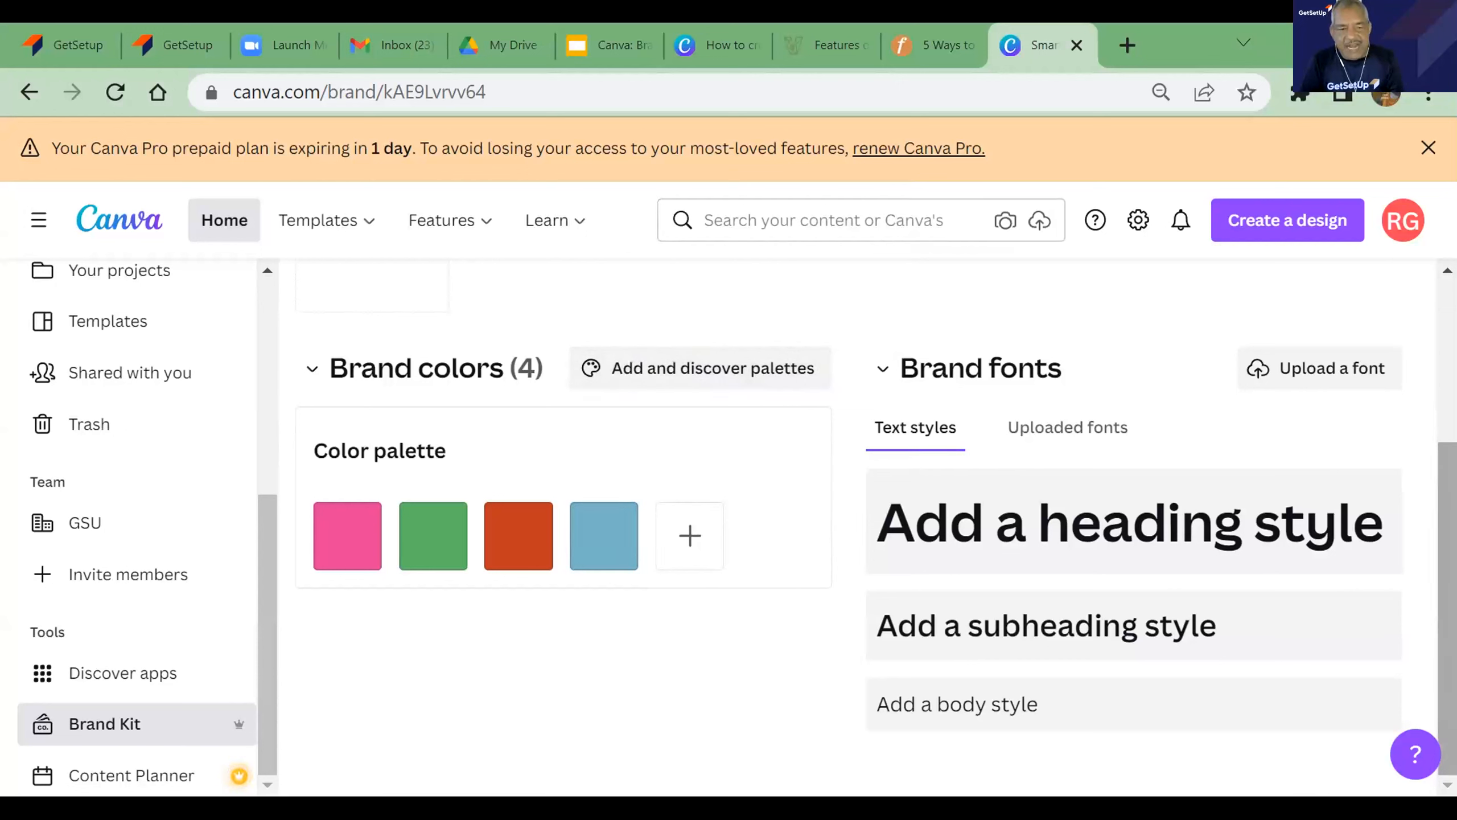
- Add a heading style to the brand fonts using the Anton font
click(1039, 526)
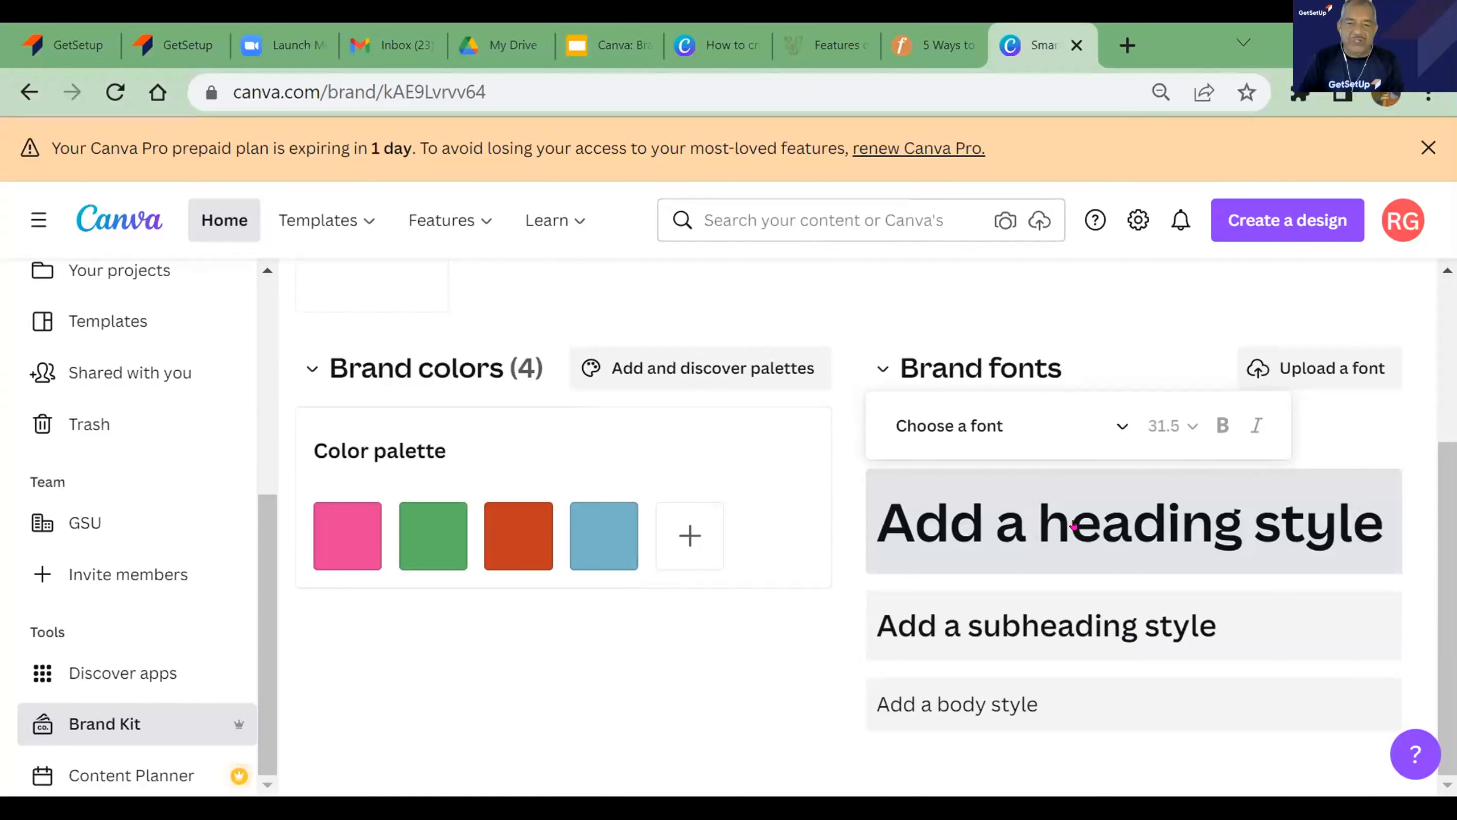
click(1121, 424)
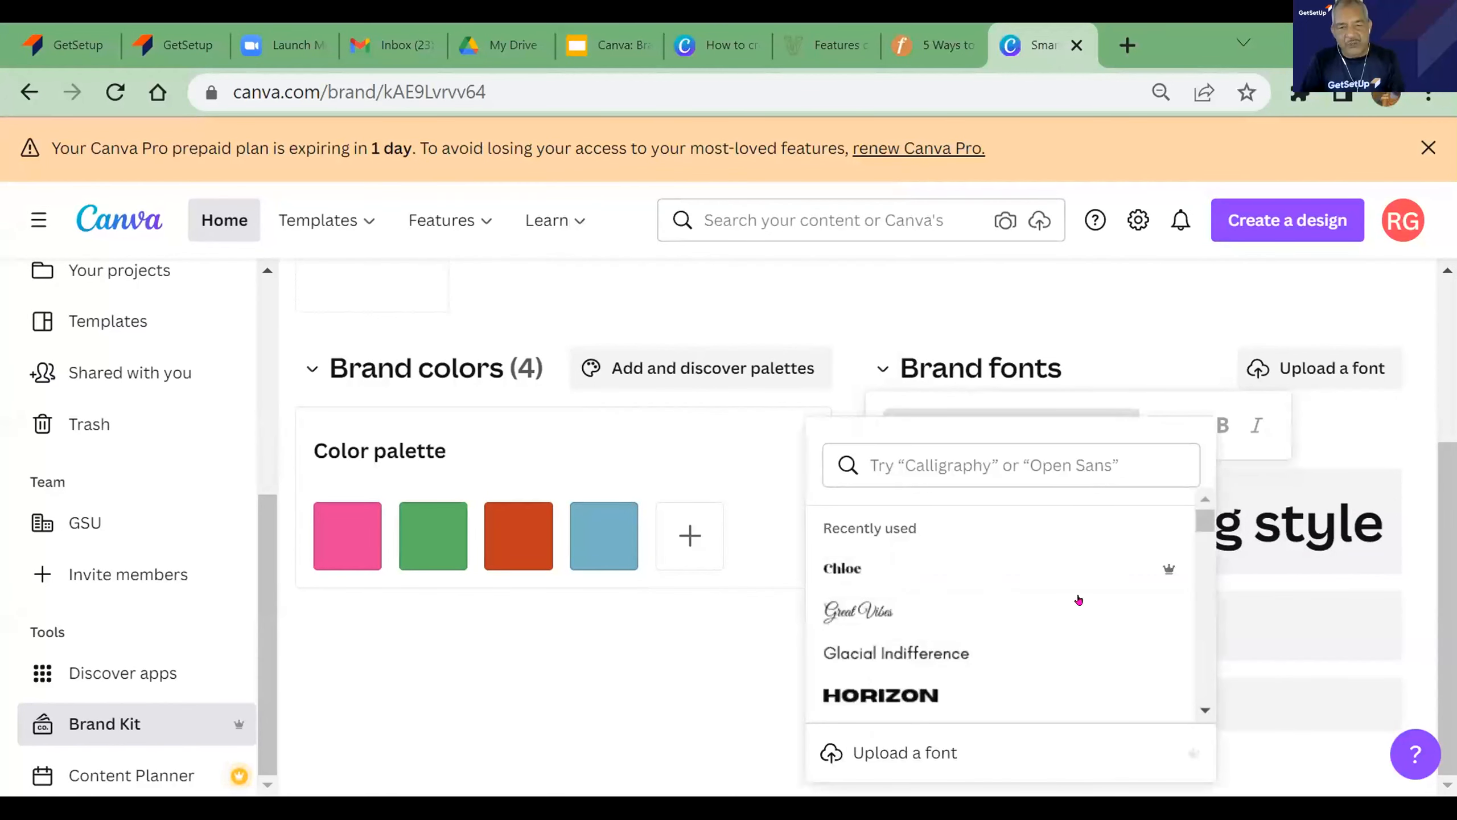
drag(1204, 525, 1206, 563)
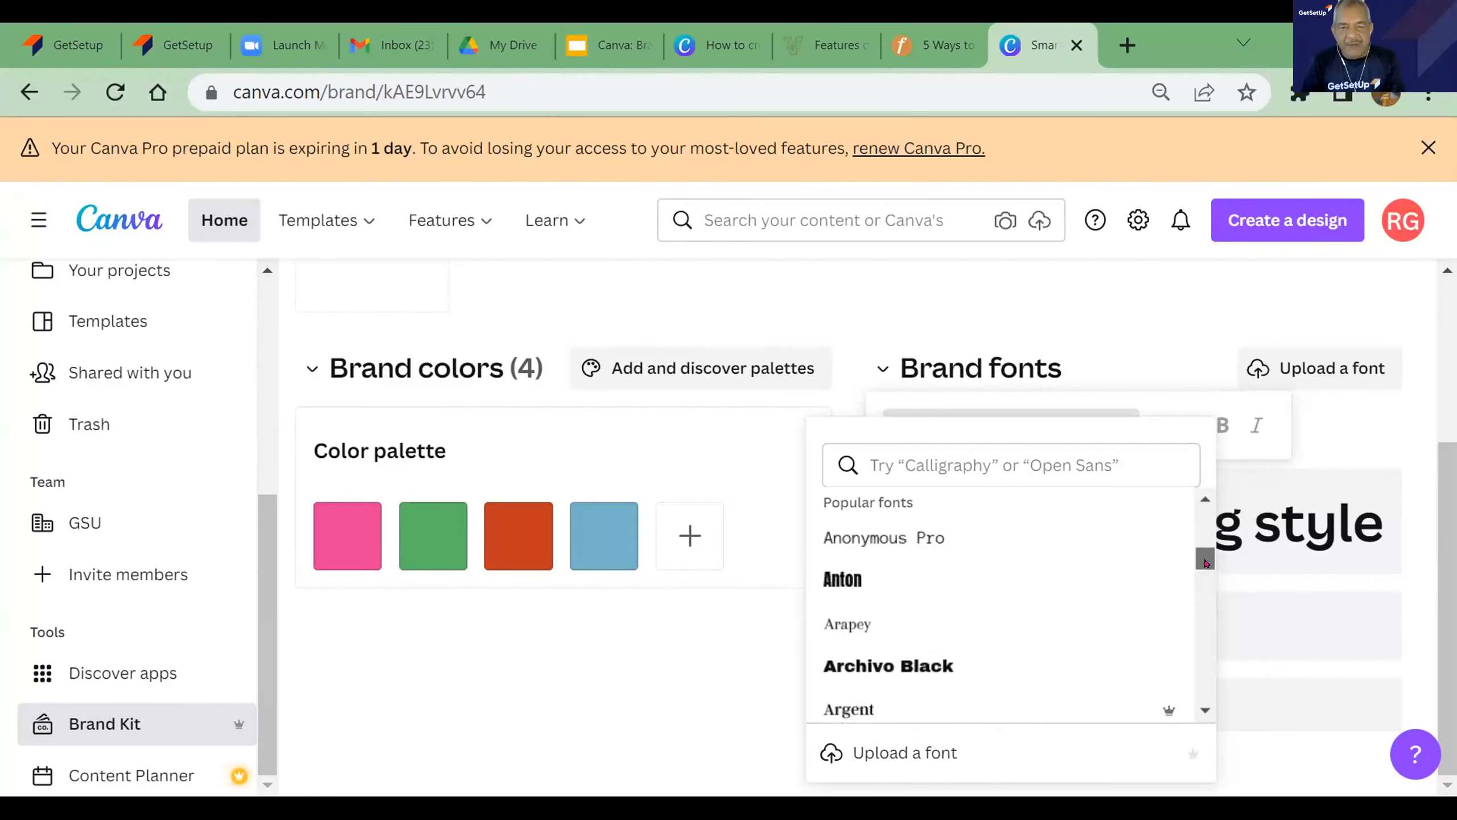
click(868, 577)
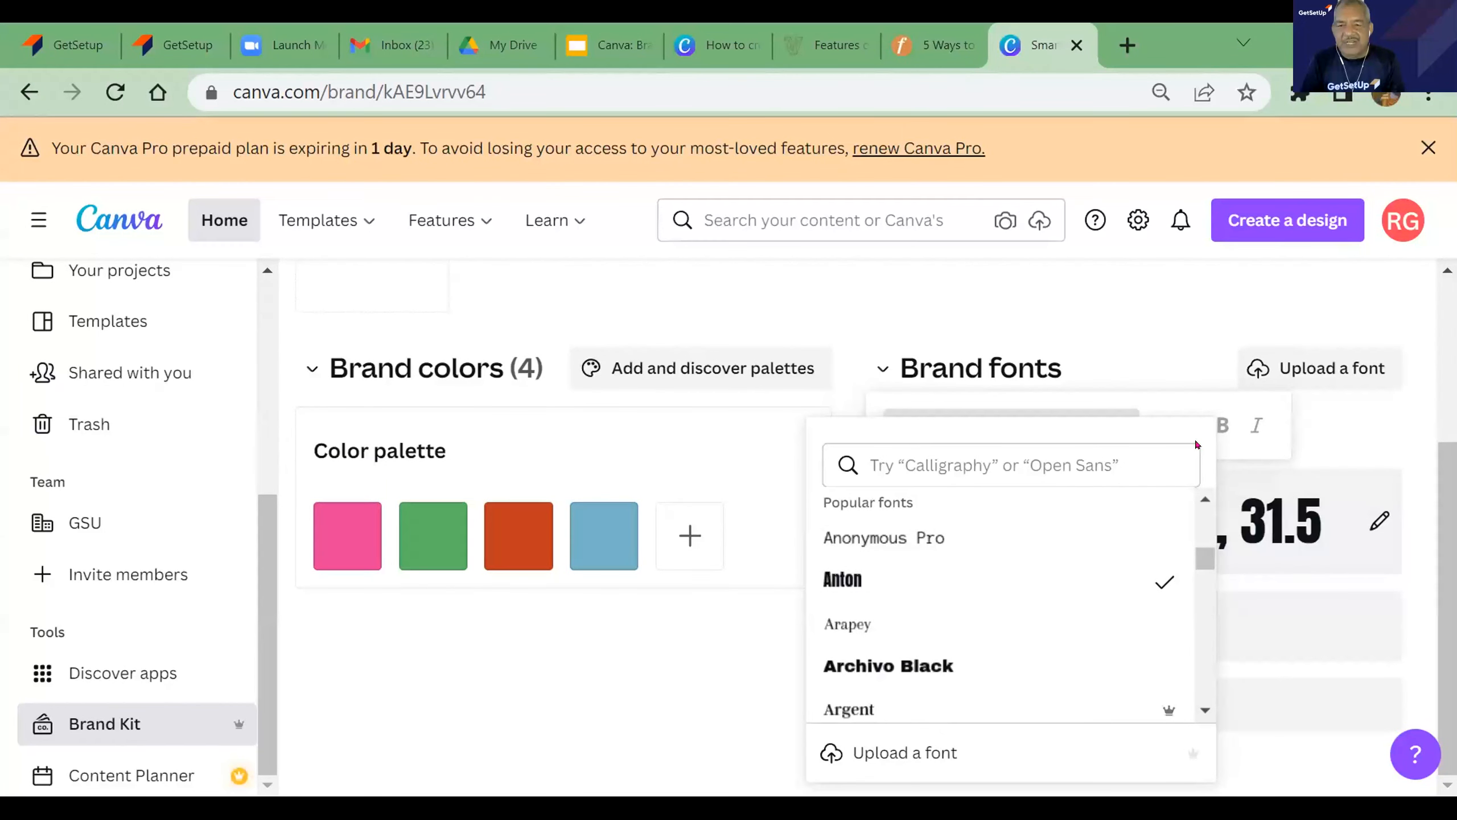
click(1410, 421)
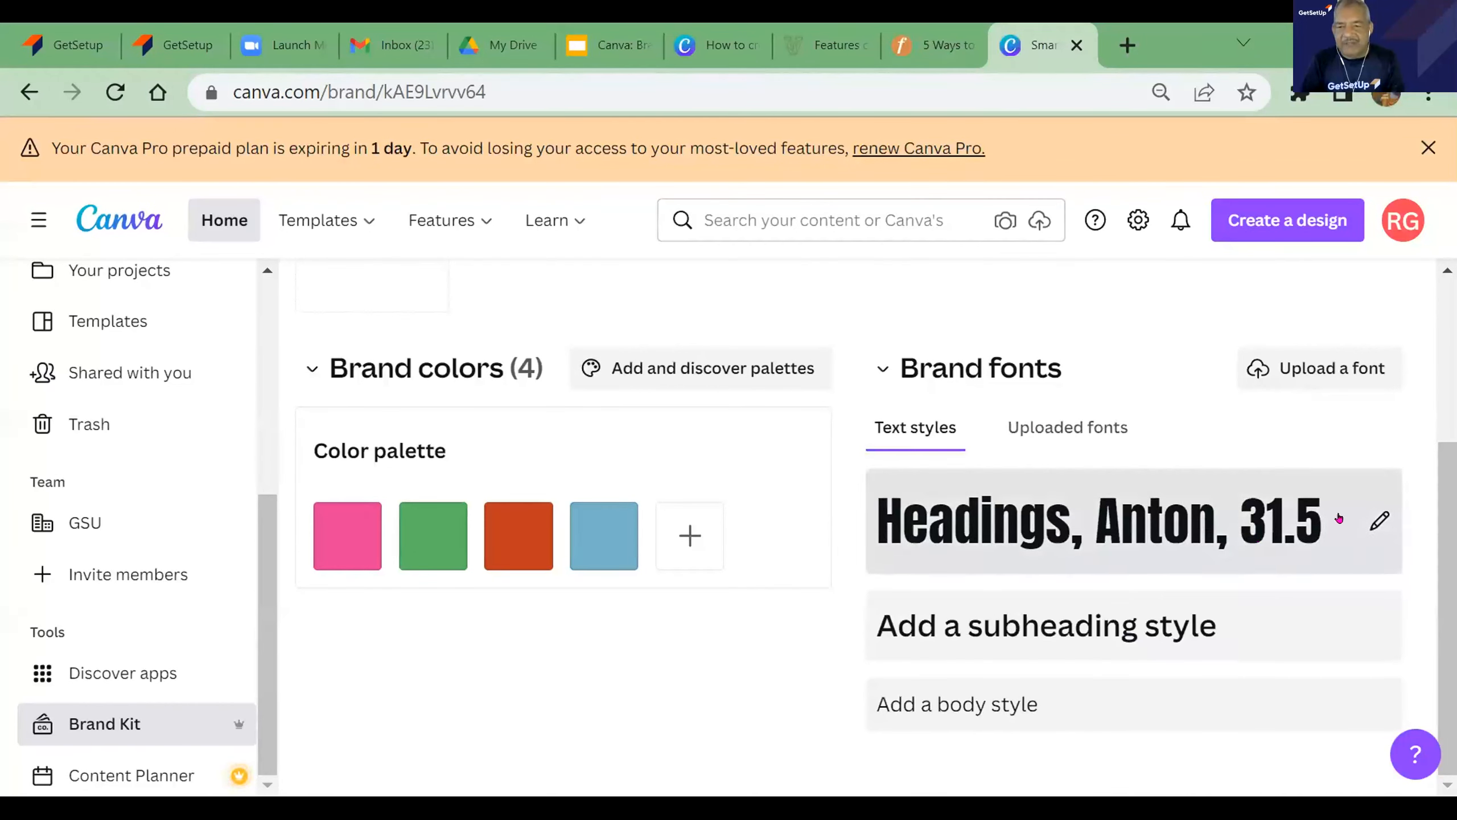
- Set the font size of the heading style in the brand fonts to 24
click(1376, 521)
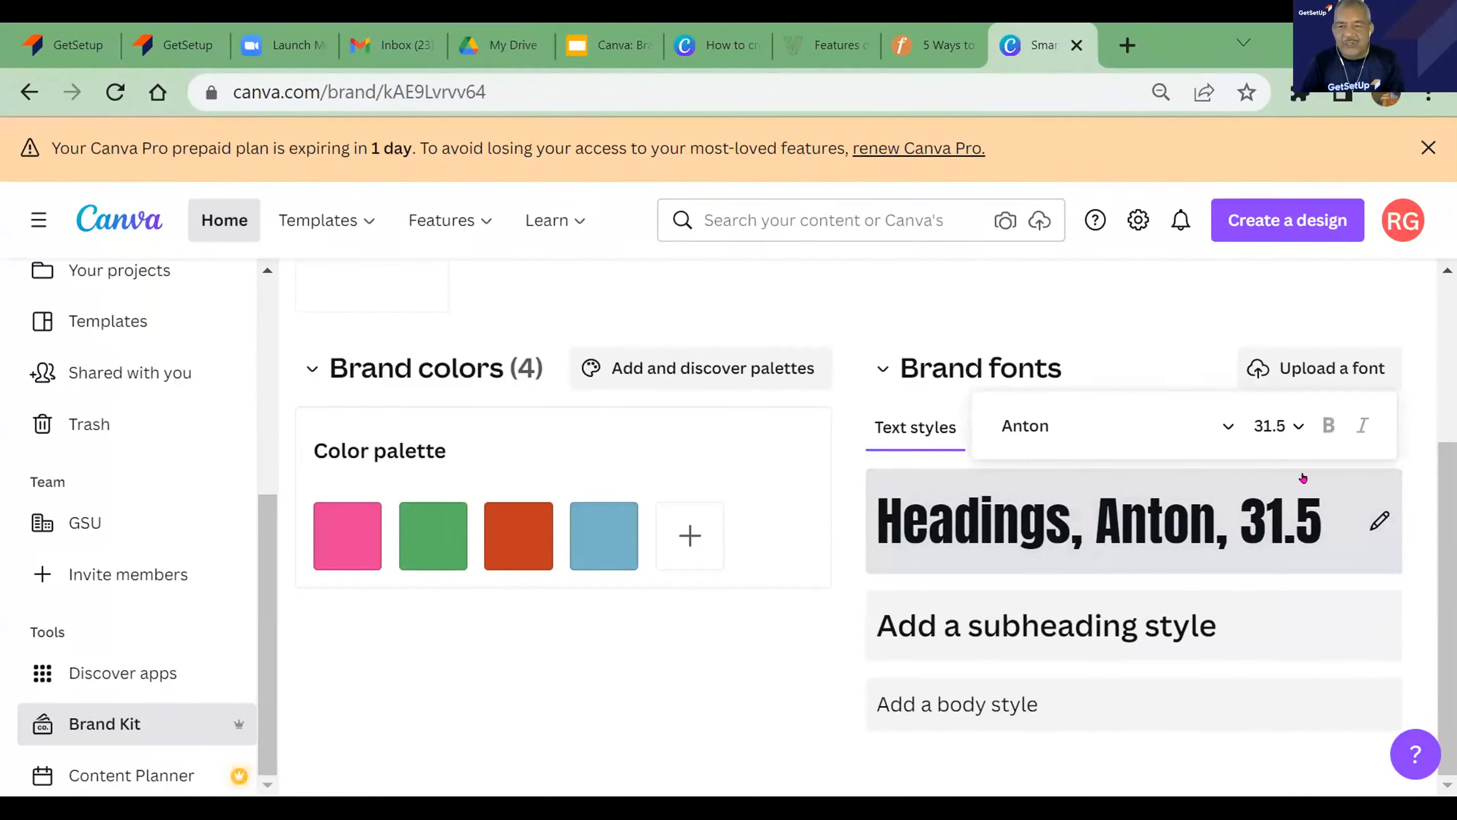
click(1293, 426)
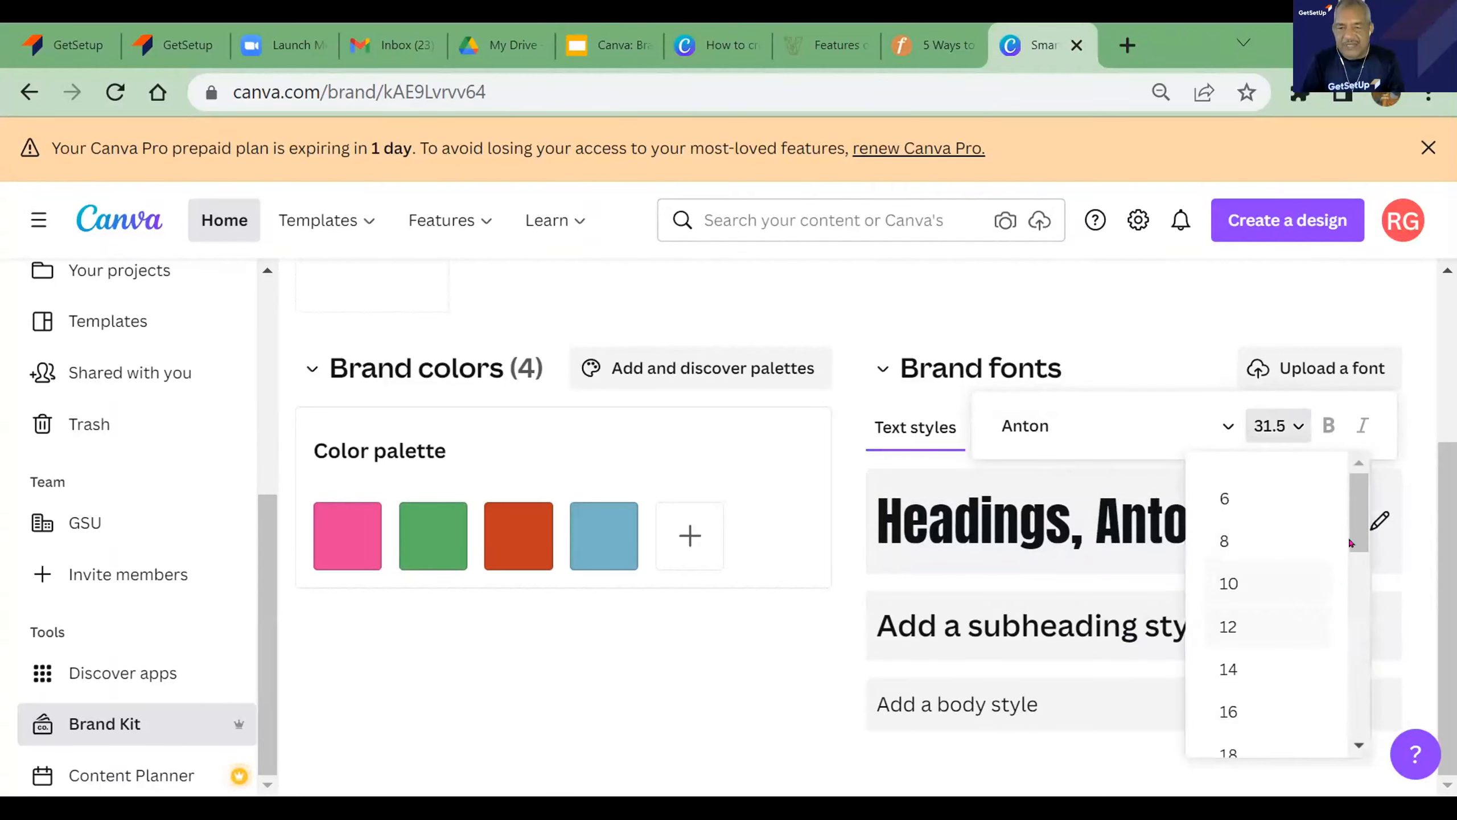
mouse_move(1358, 513)
mouse_down()
mouse_move(1337, 660)
mouse_move(1351, 518)
mouse_up()
scroll(1303, 577, down, 2)
drag(1303, 577, 1285, 581)
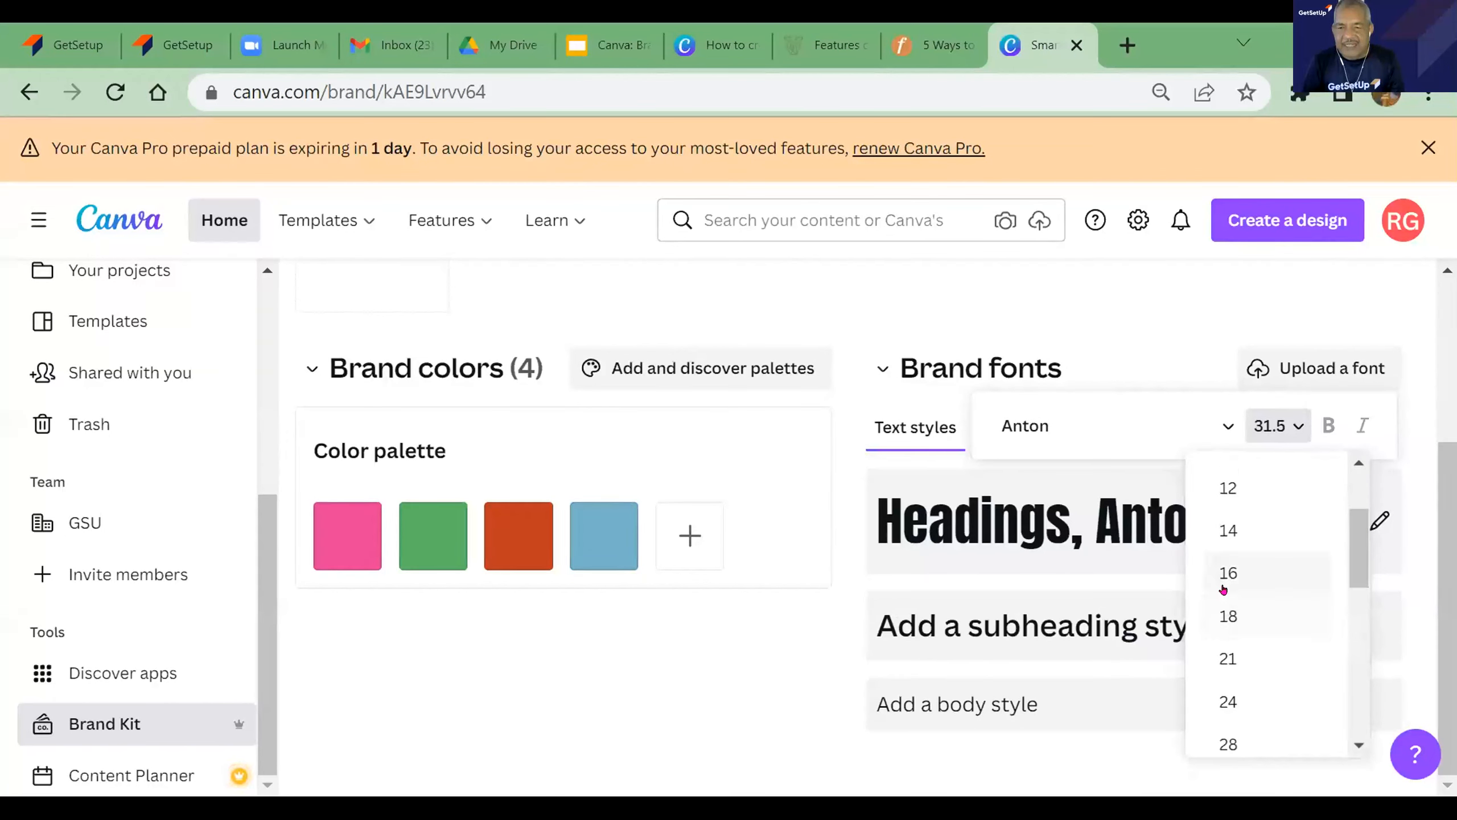
click(1228, 701)
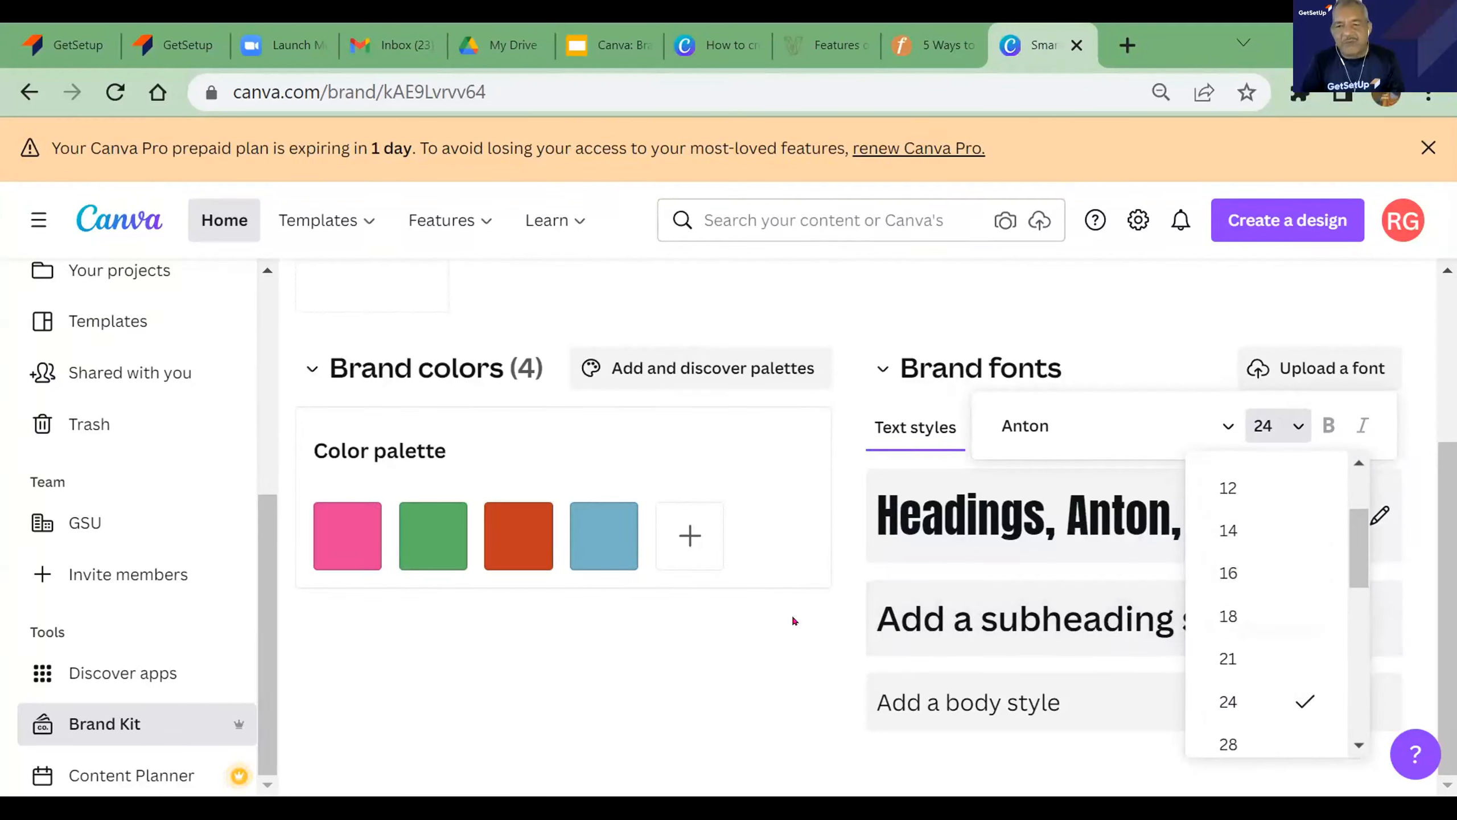
click(732, 614)
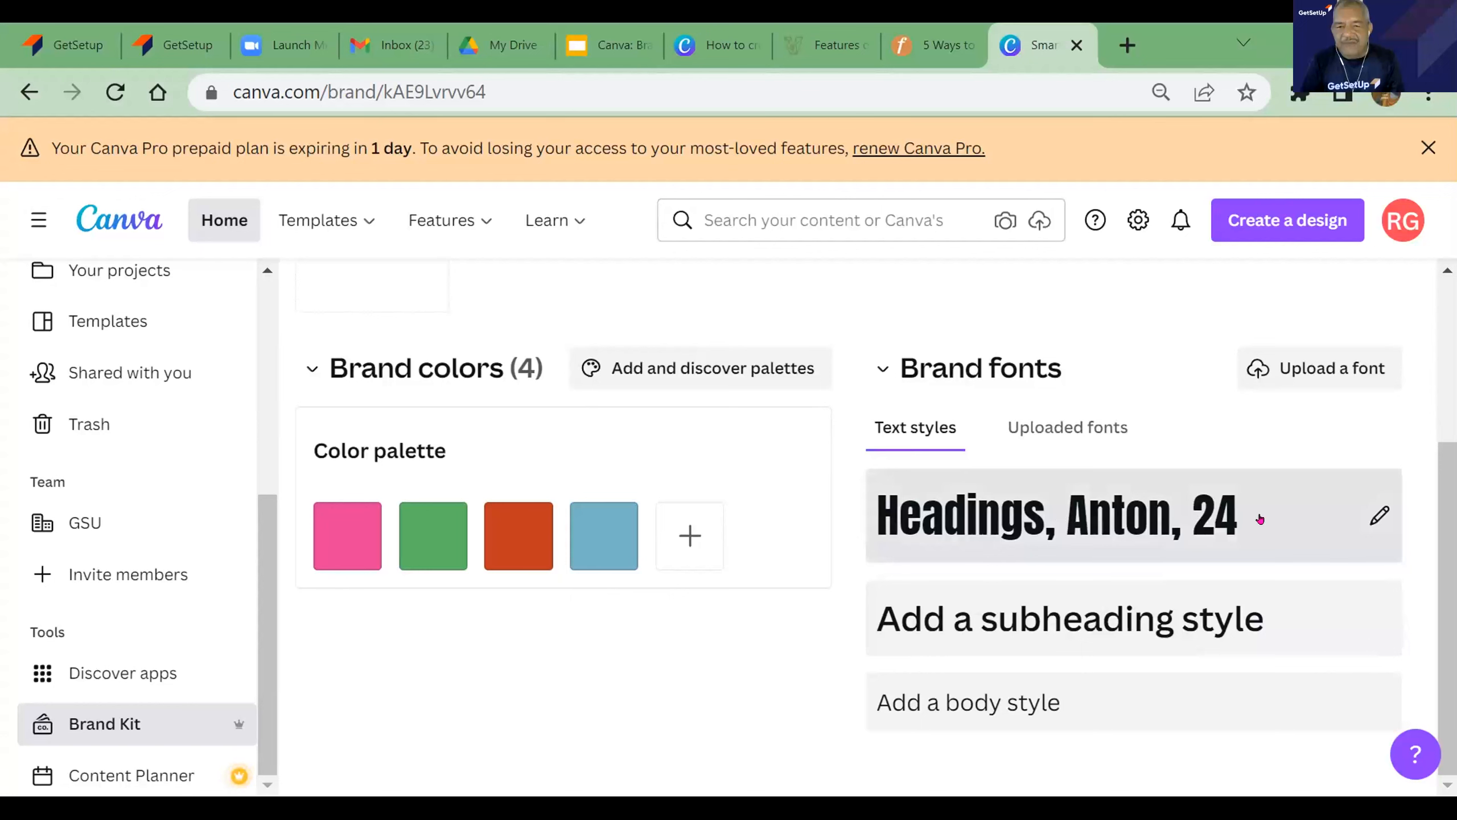
- Check the heading style's formatting options and the file dialog for uploading a custom font, leaving both without changes
click(1378, 513)
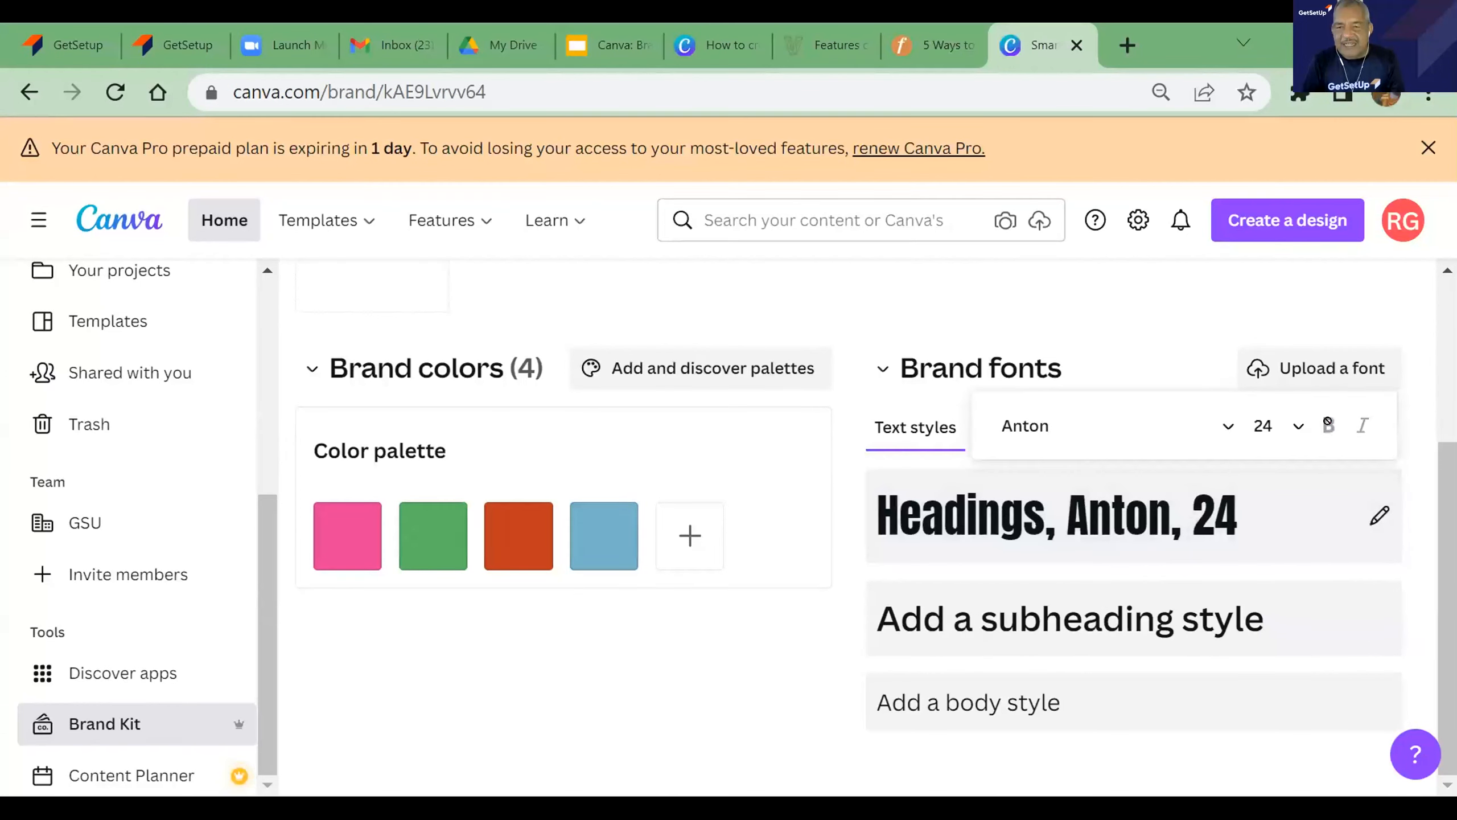
click(1200, 517)
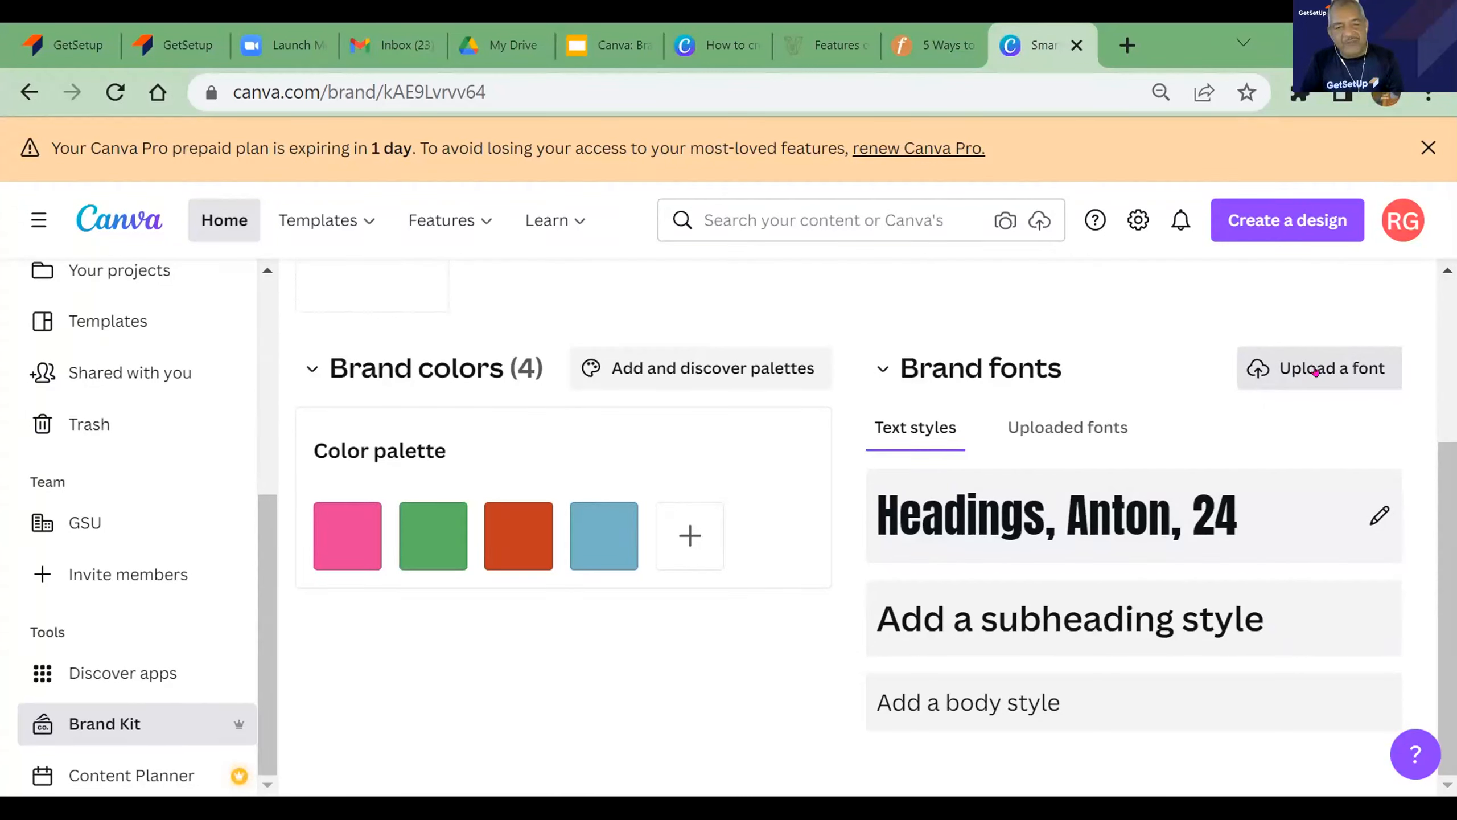
click(1316, 371)
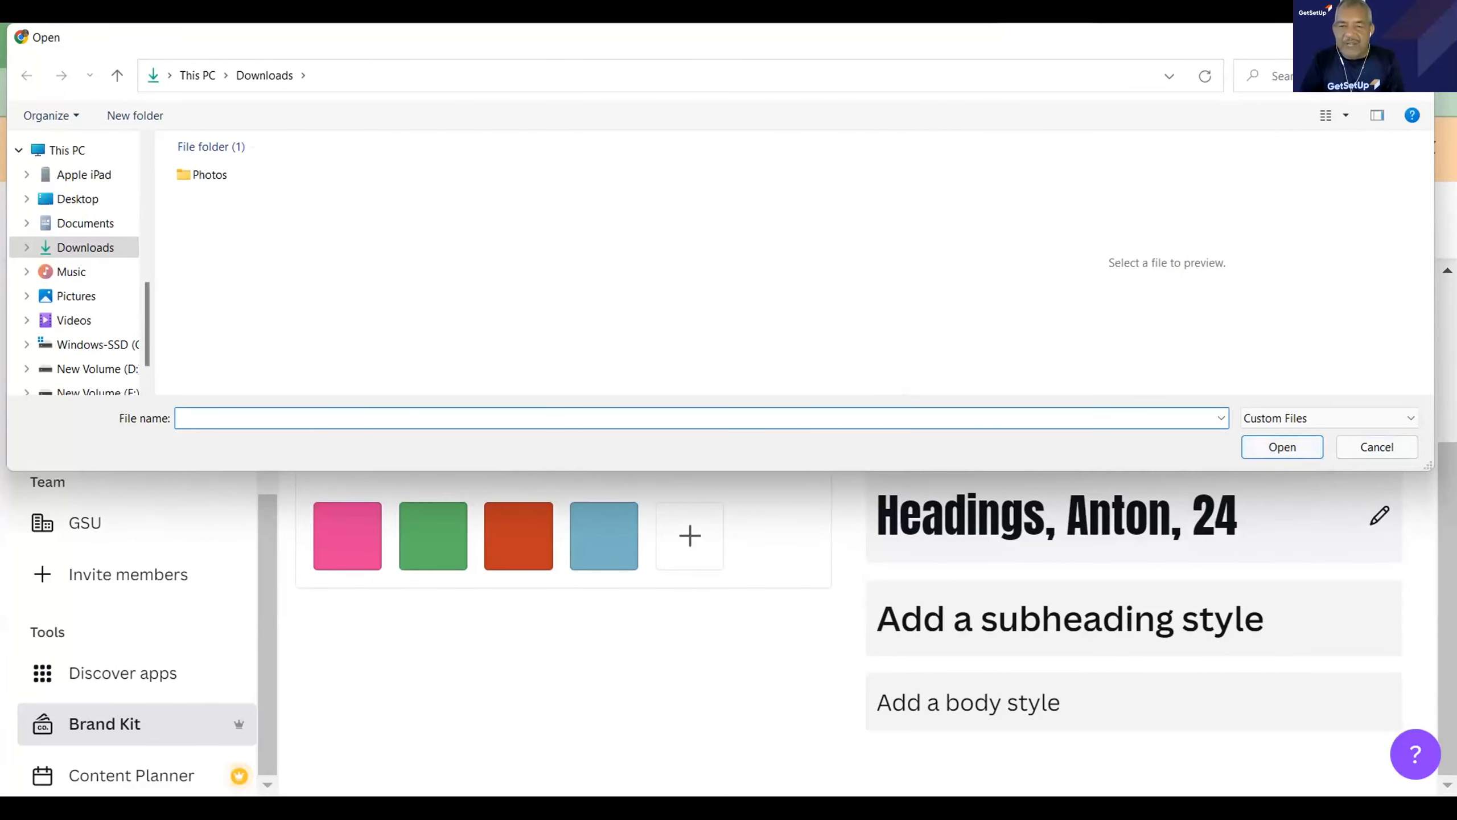
click(1416, 38)
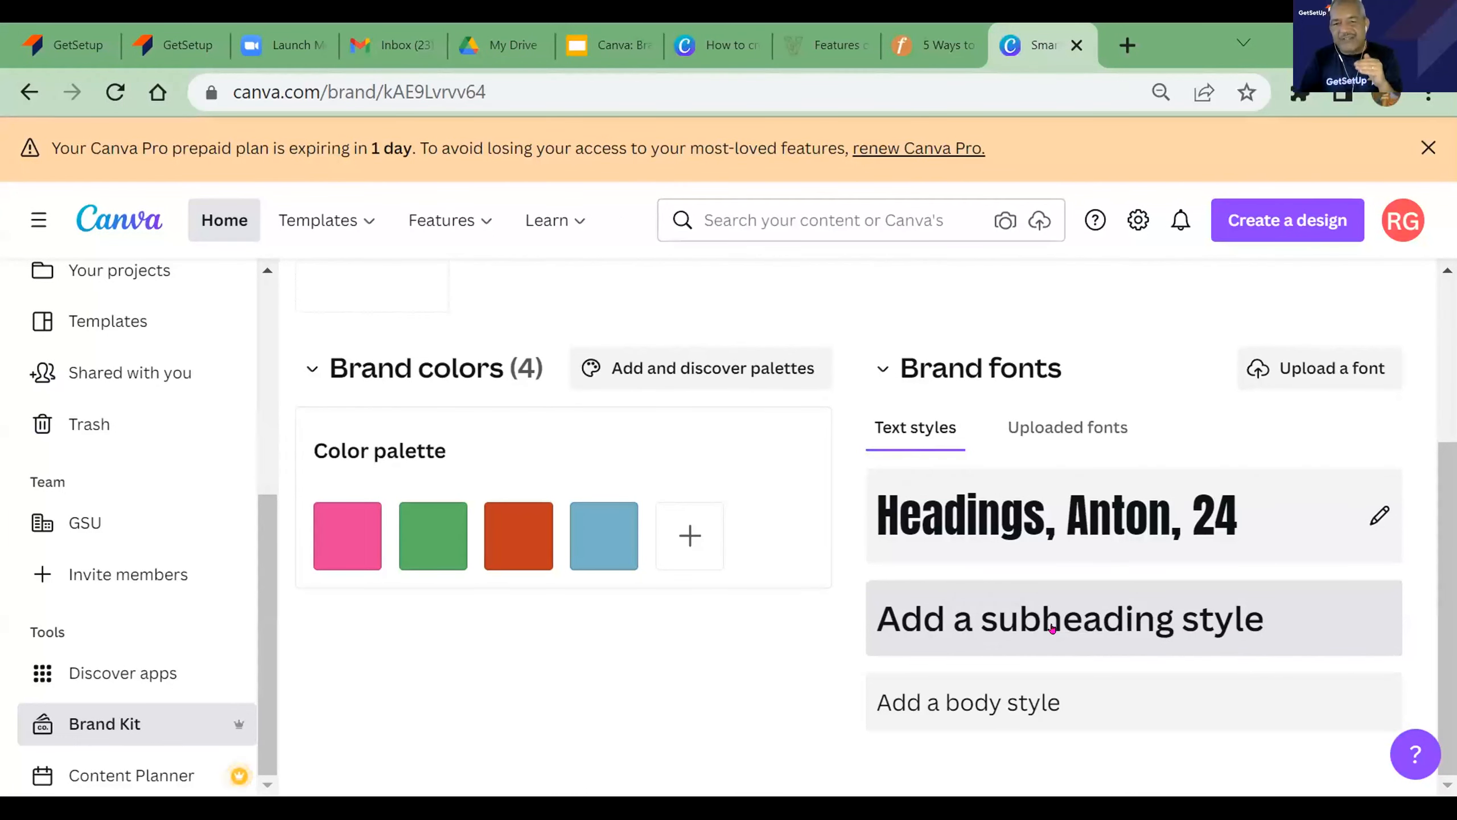
- Add a subheading style to the brand fonts using the Cerebri font
click(1004, 627)
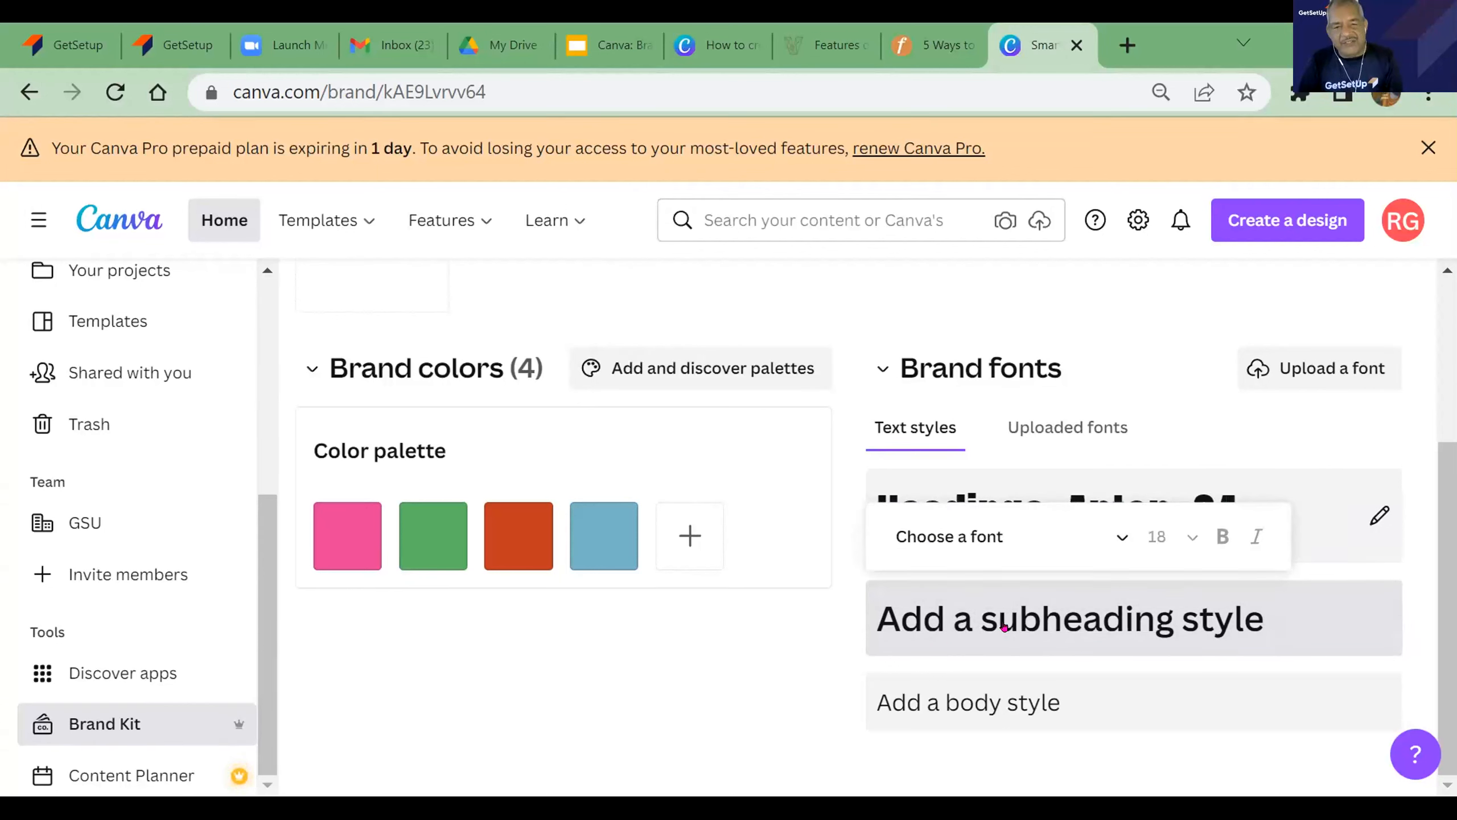
click(1115, 542)
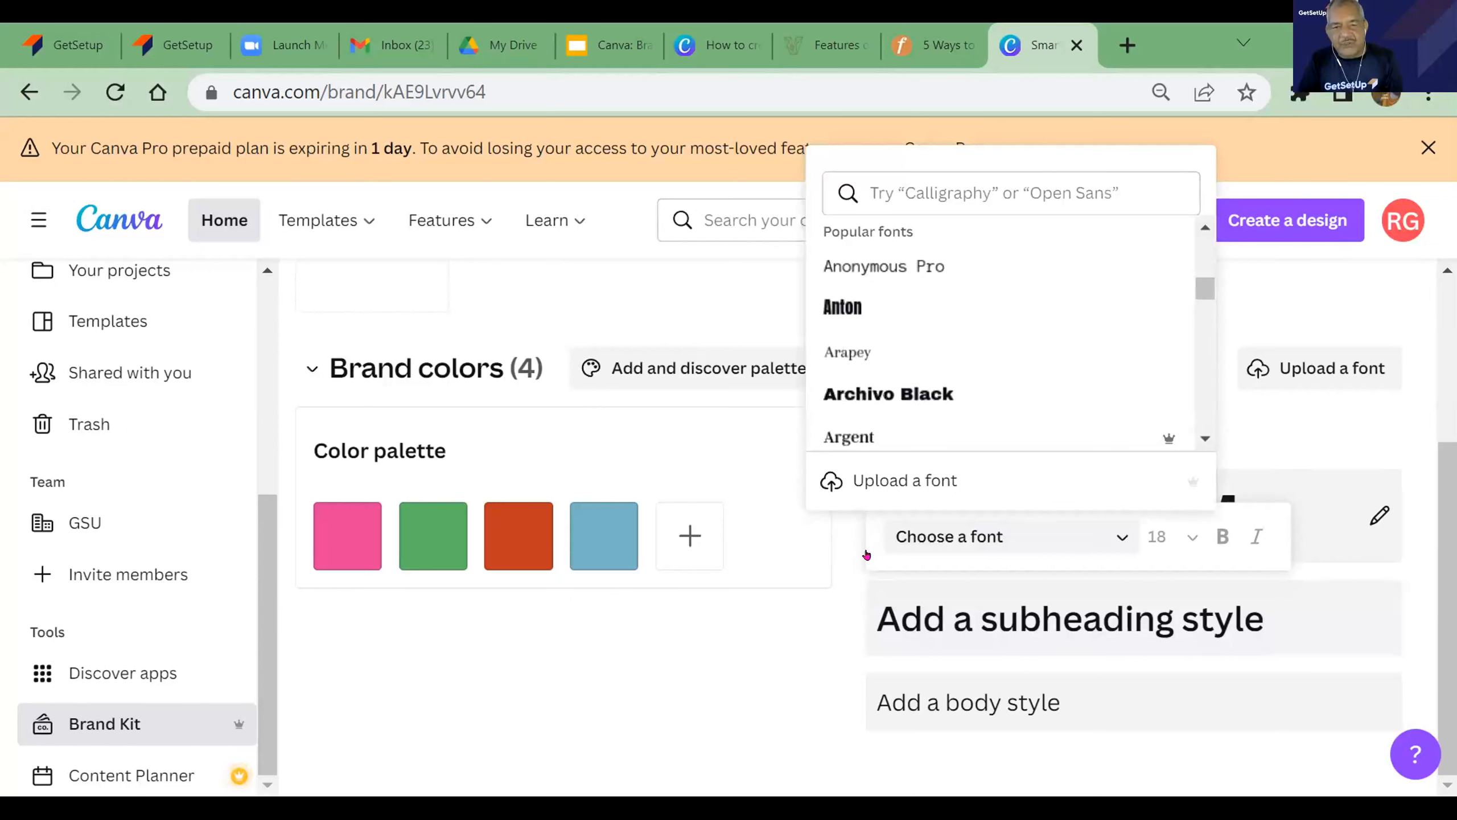
drag(1206, 294, 1209, 333)
scroll(1111, 382, down, 1)
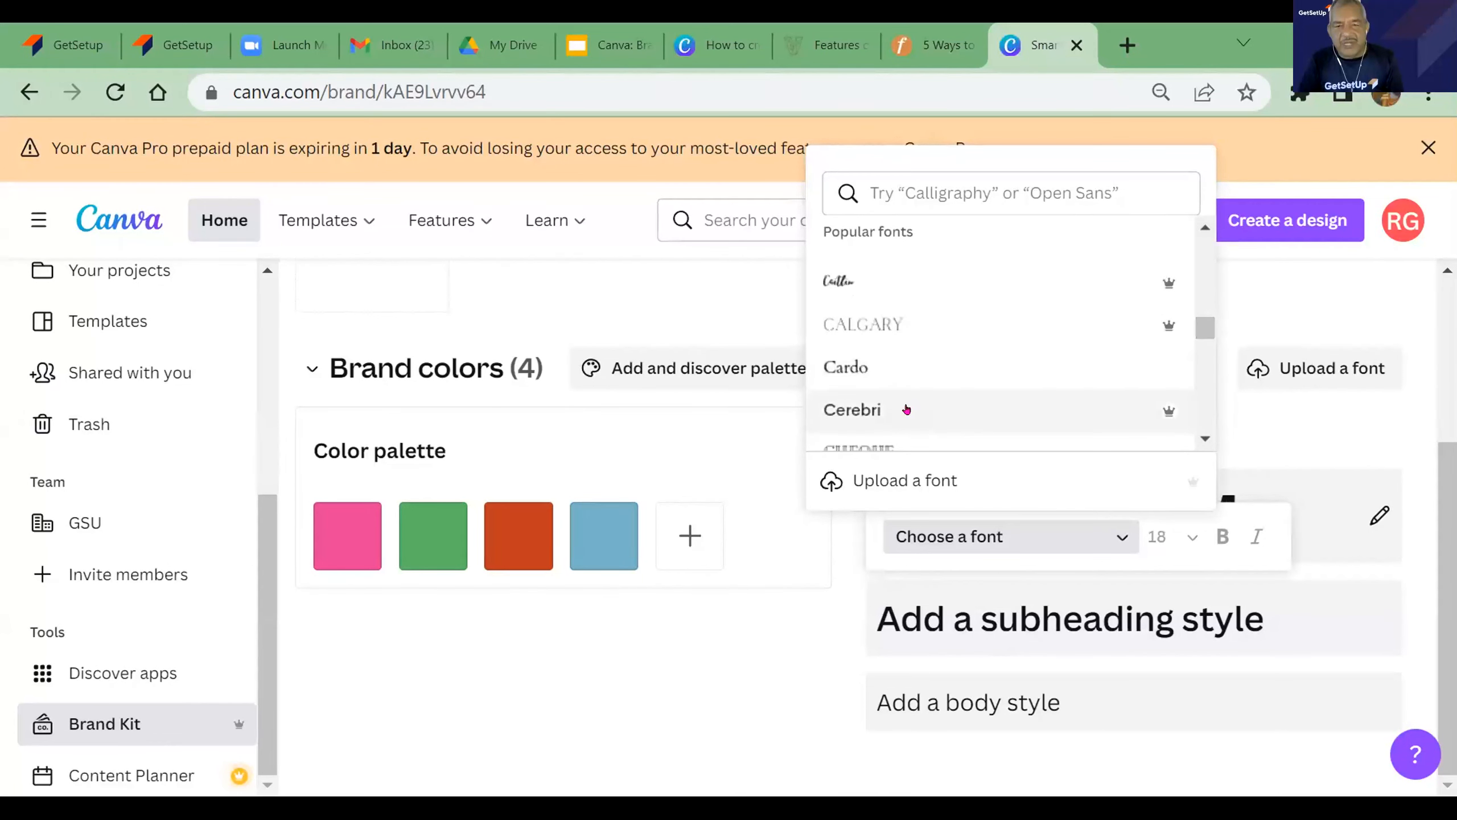
click(903, 410)
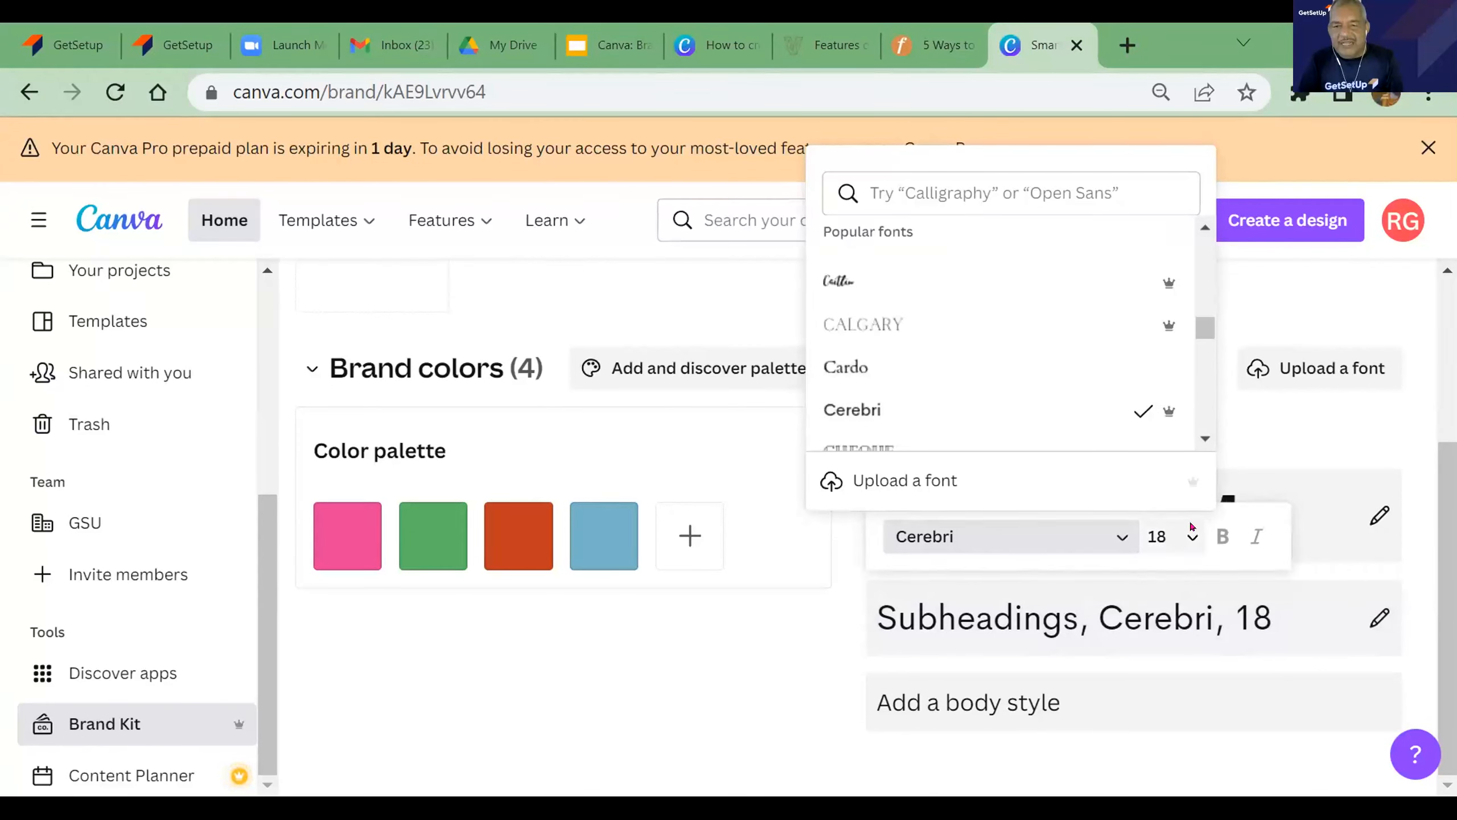
- Set the font size of the subheading style to 16
click(1193, 538)
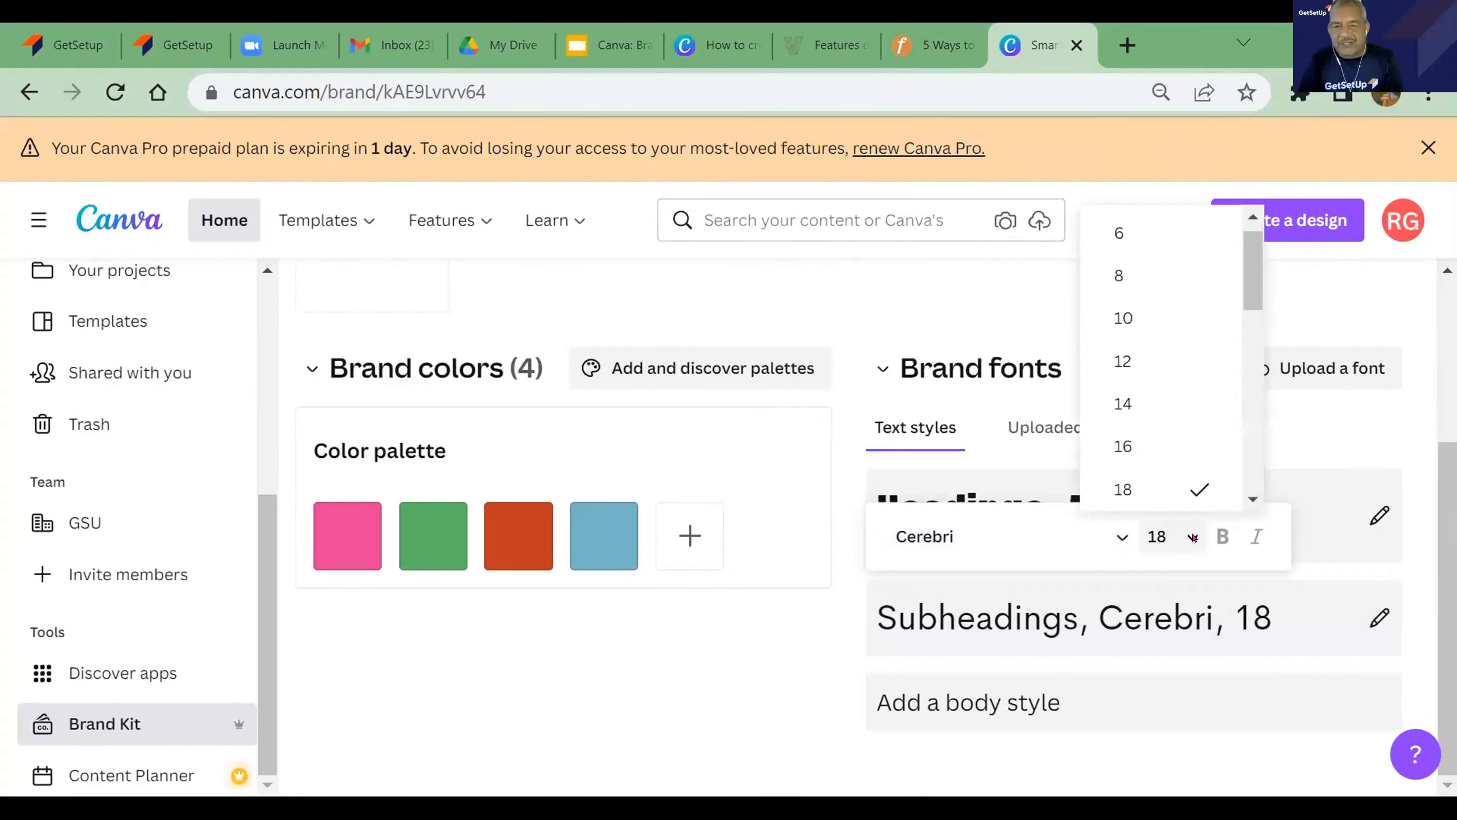
click(1148, 452)
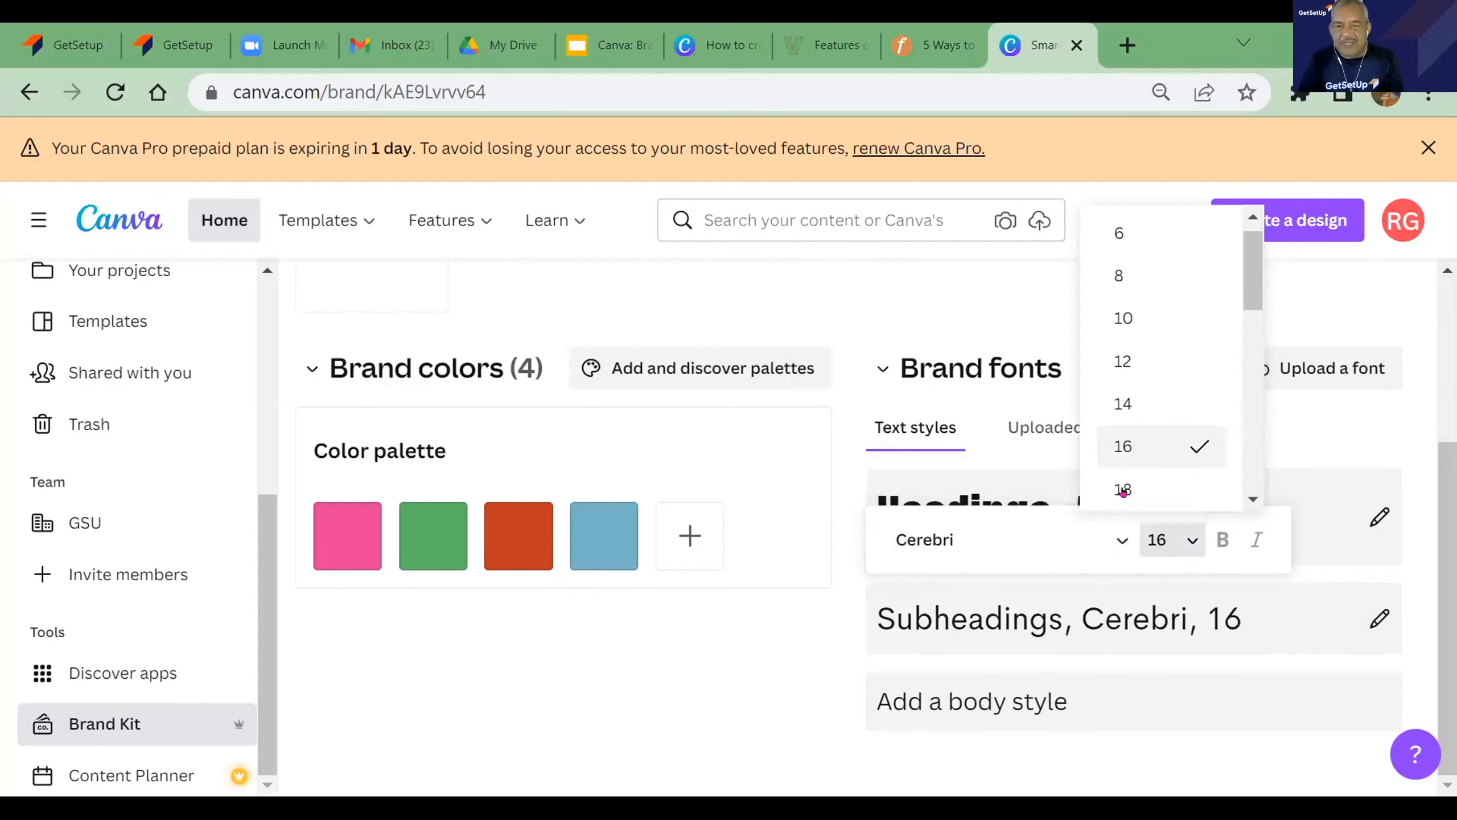
scroll(1123, 491, down, 2)
click(1242, 736)
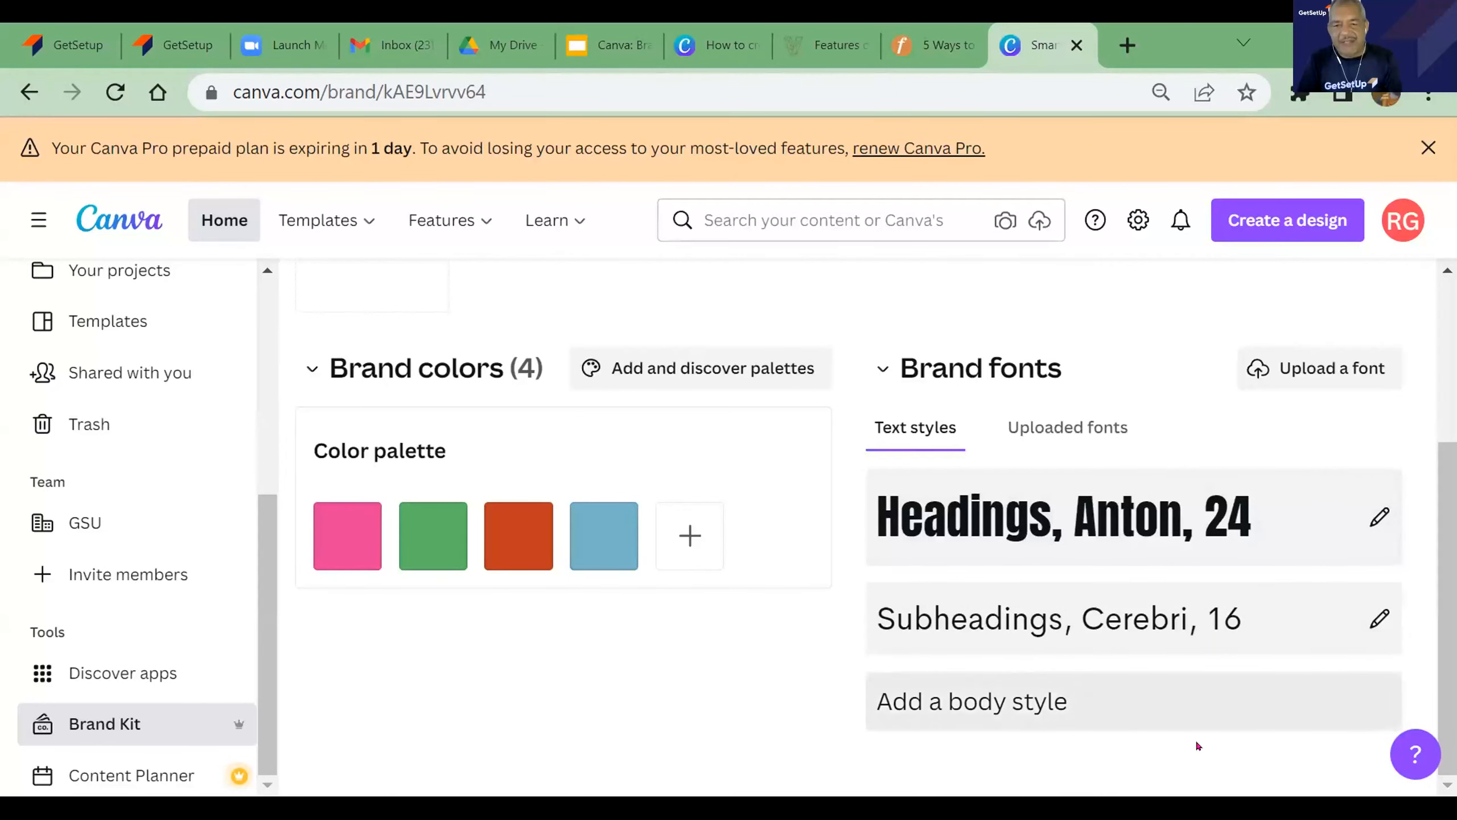
- Add a body style to the brand fonts, searching for "arial" and choosing the Arialle font
click(1051, 703)
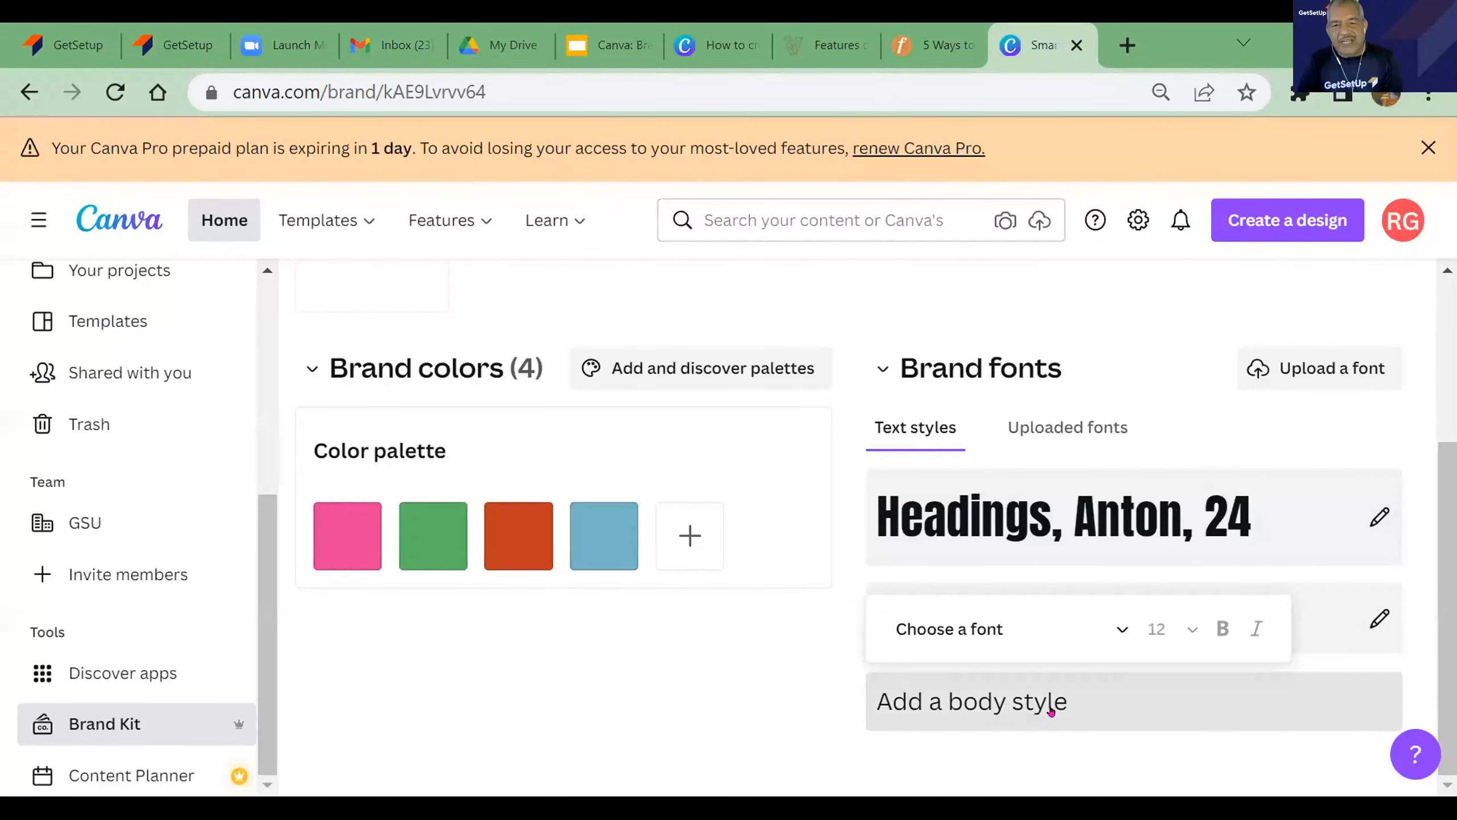
click(1123, 629)
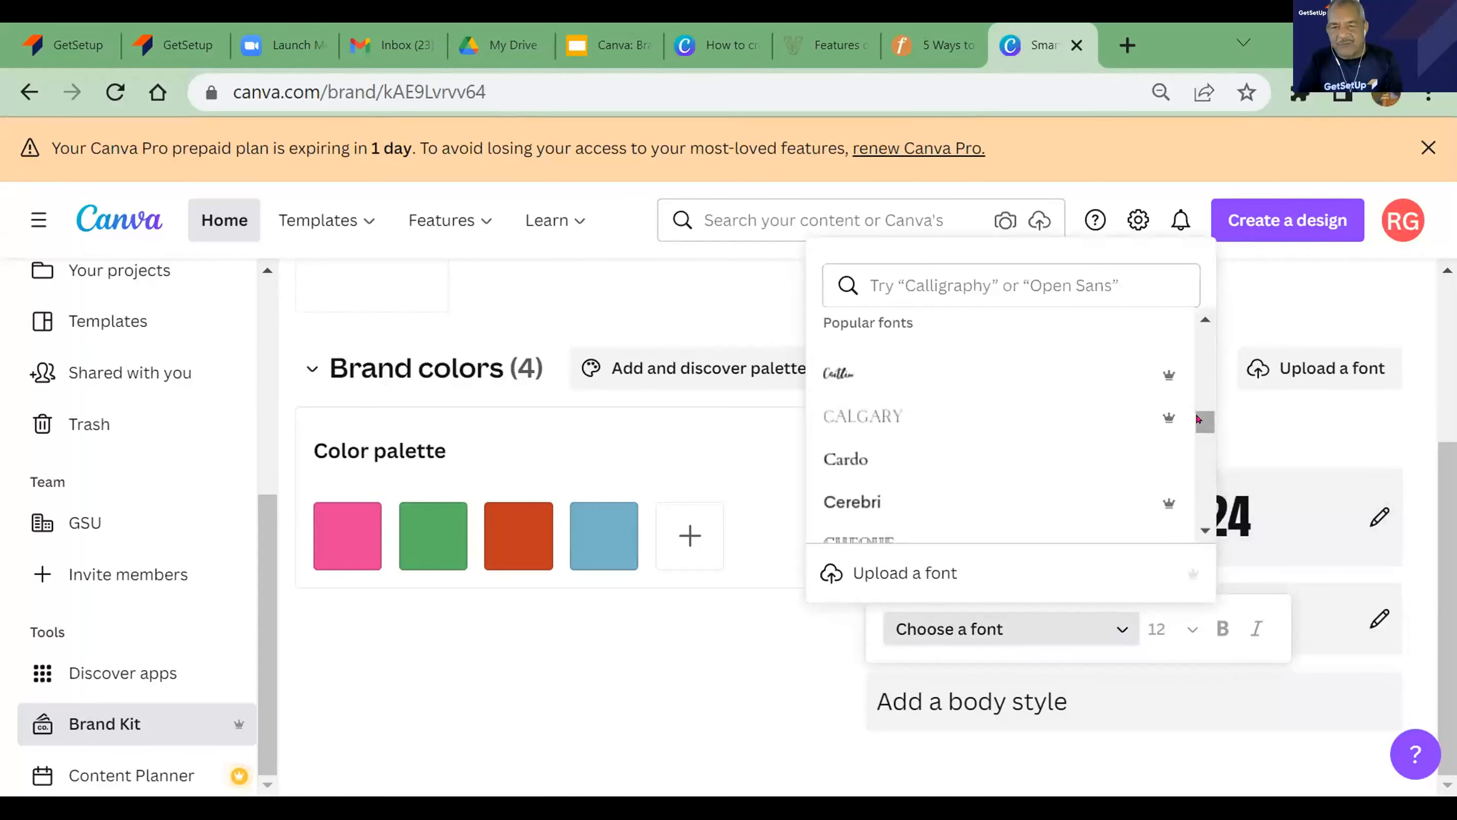
drag(1204, 420, 1204, 421)
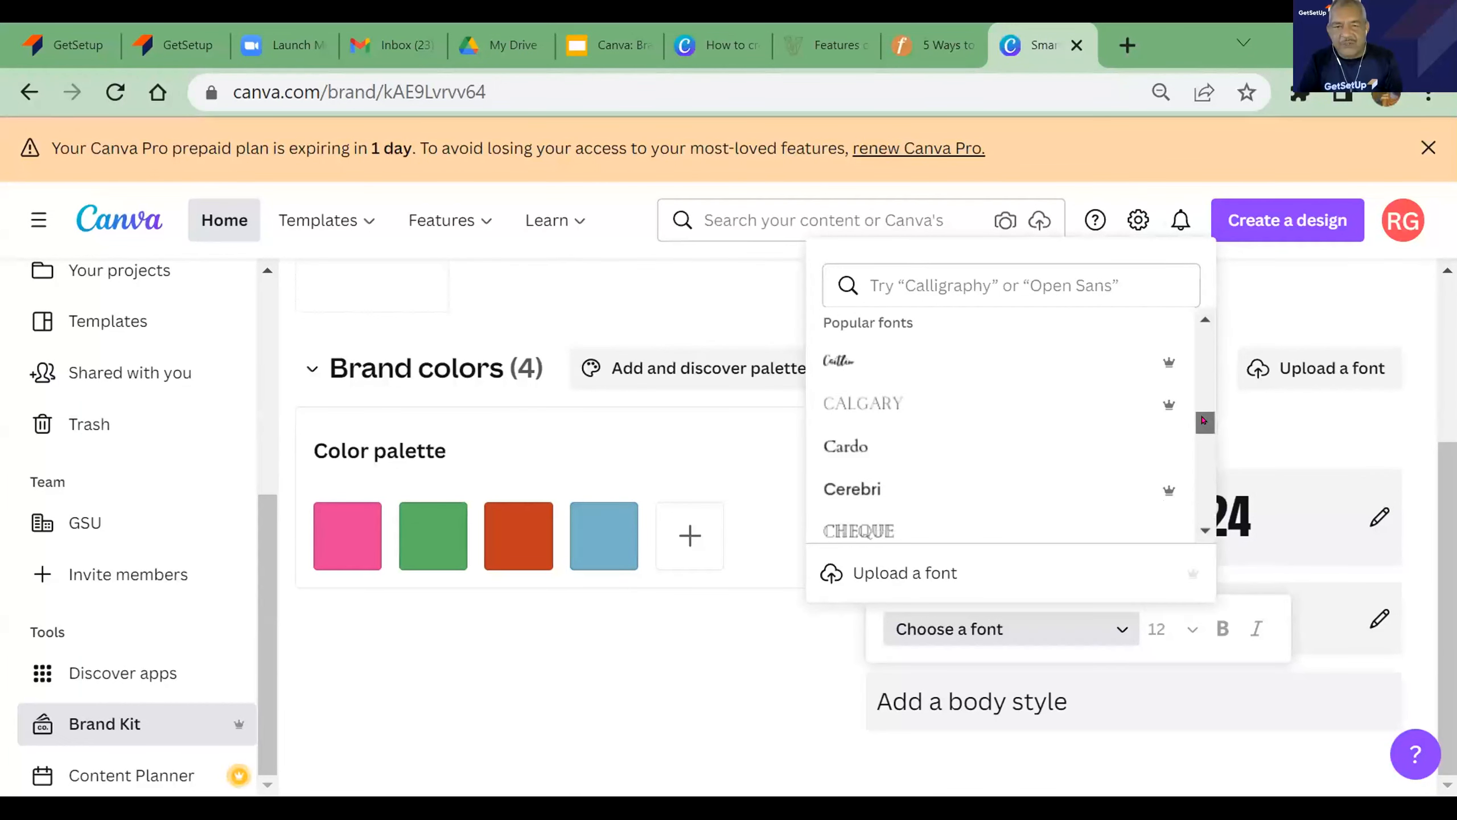
click(1021, 287)
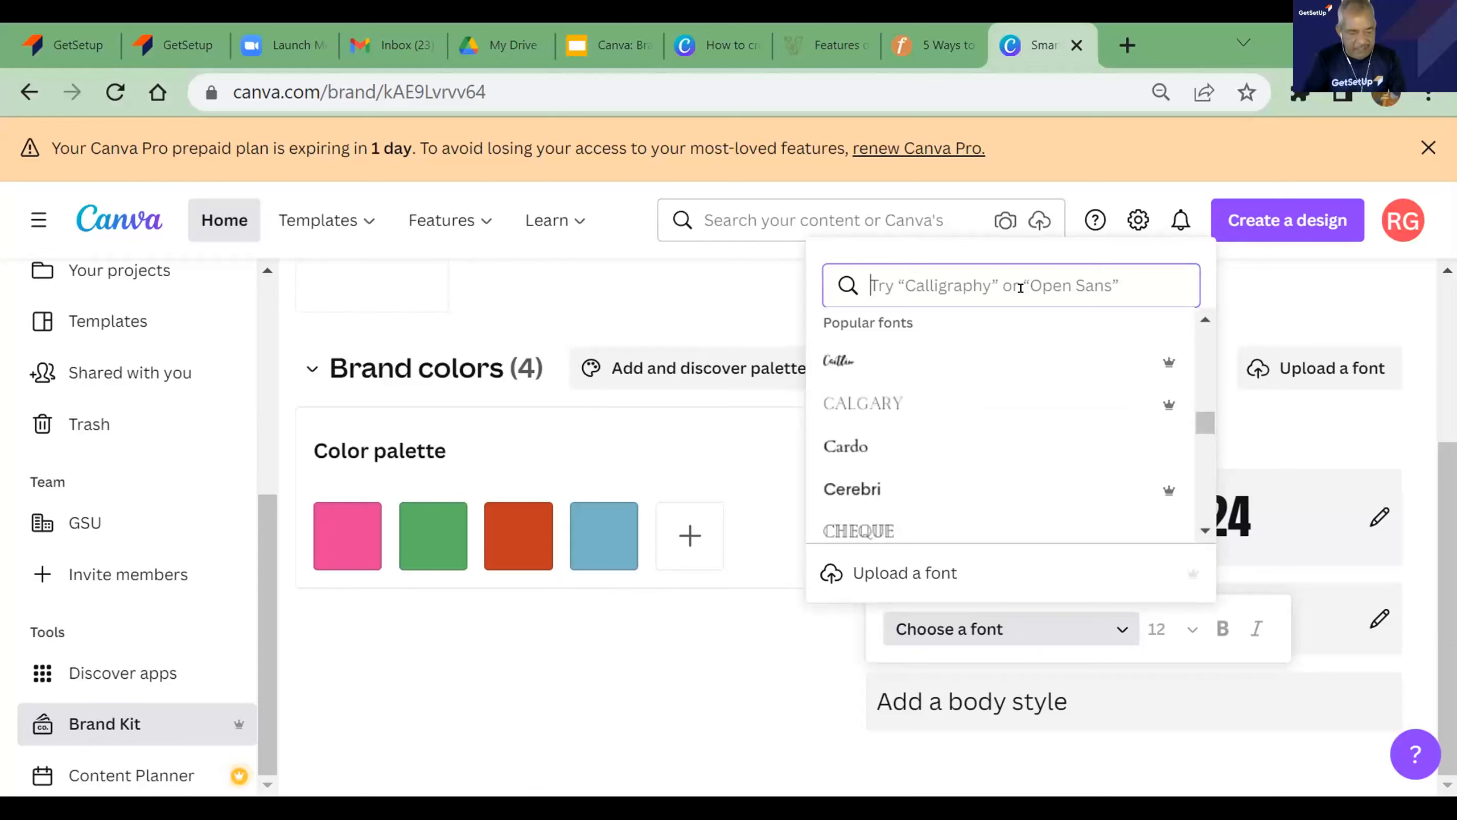
text(aria)
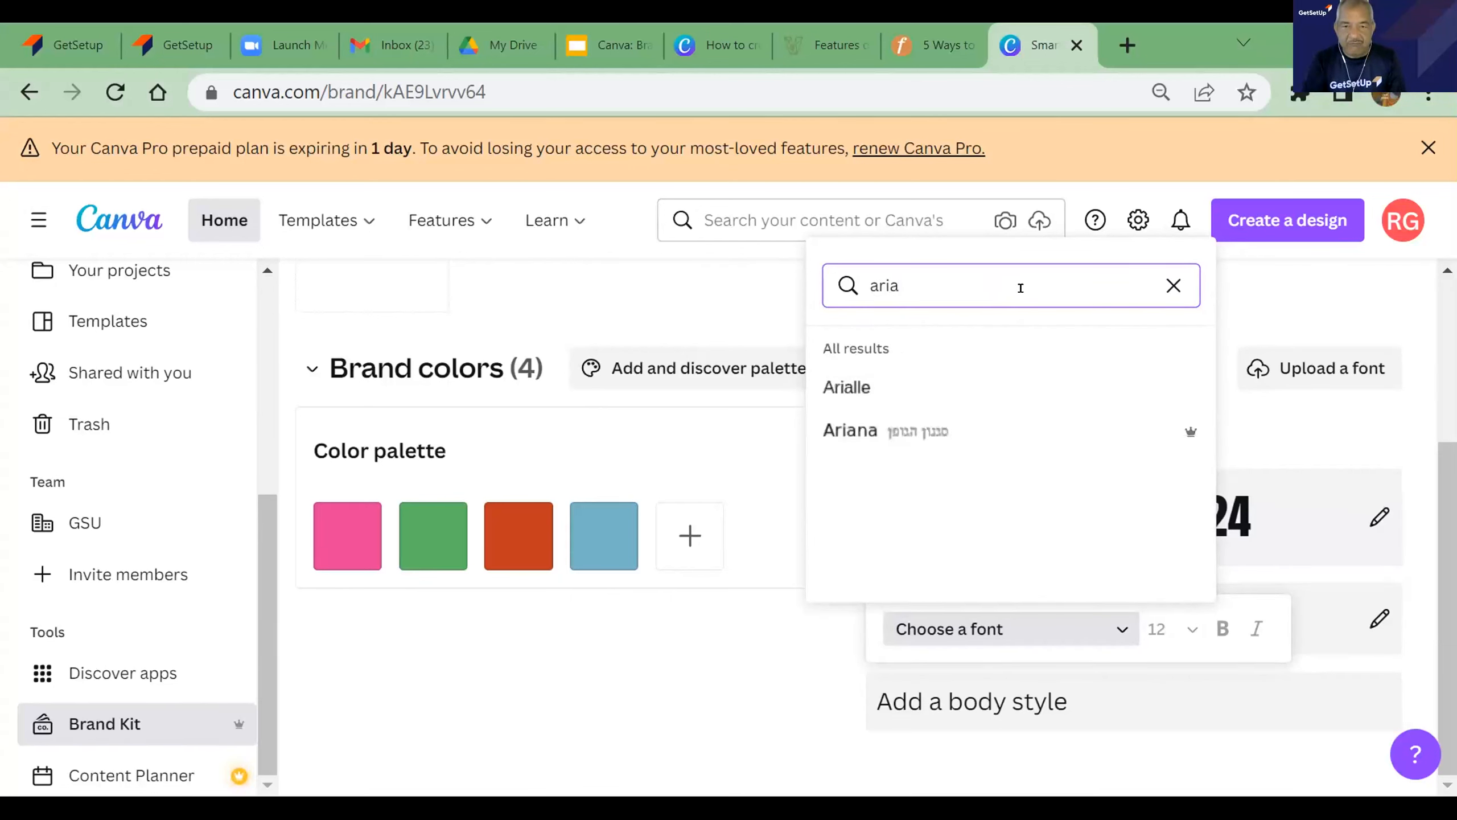
key(BackSpace)
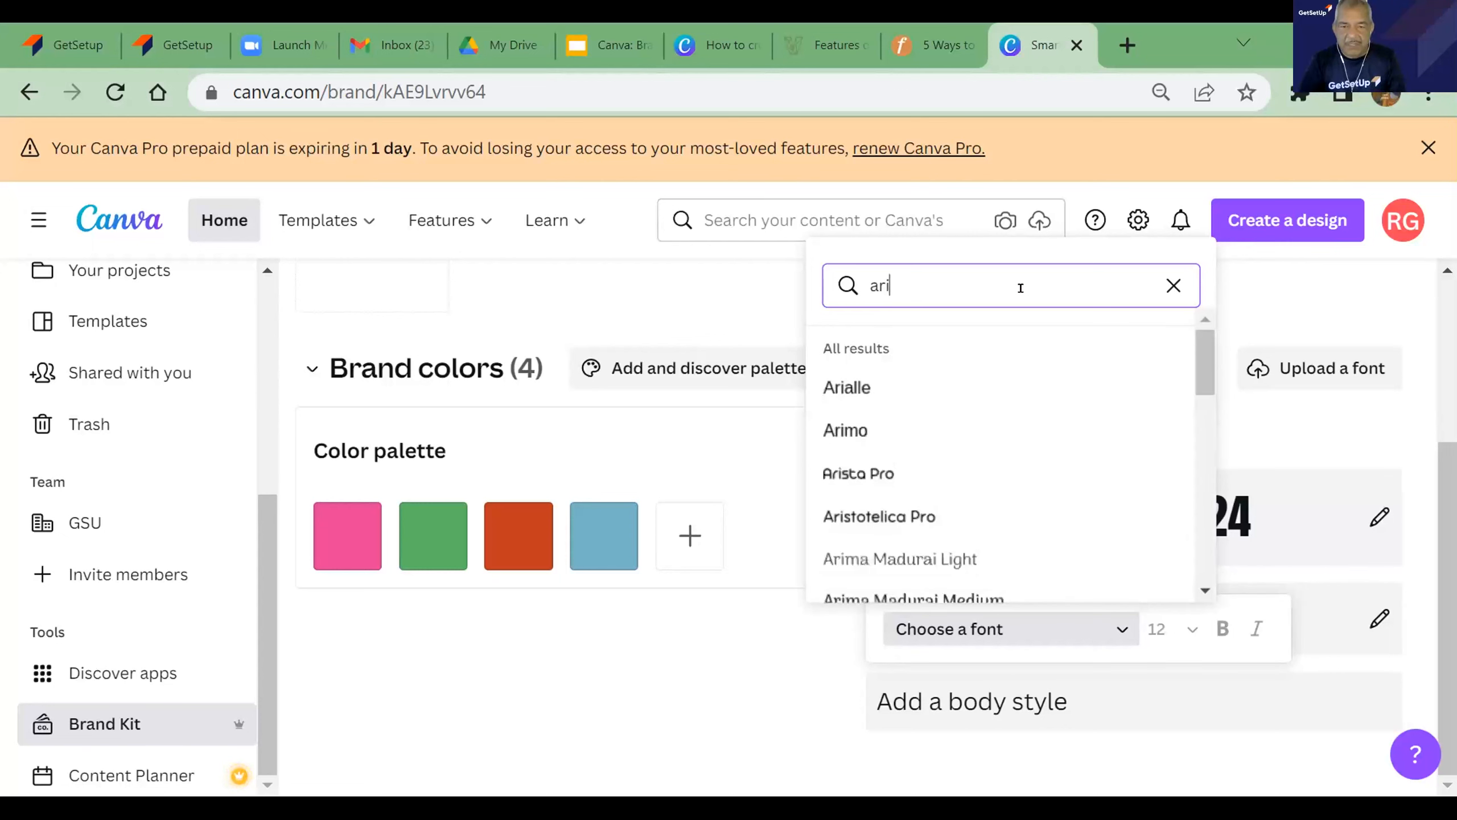
text(a)
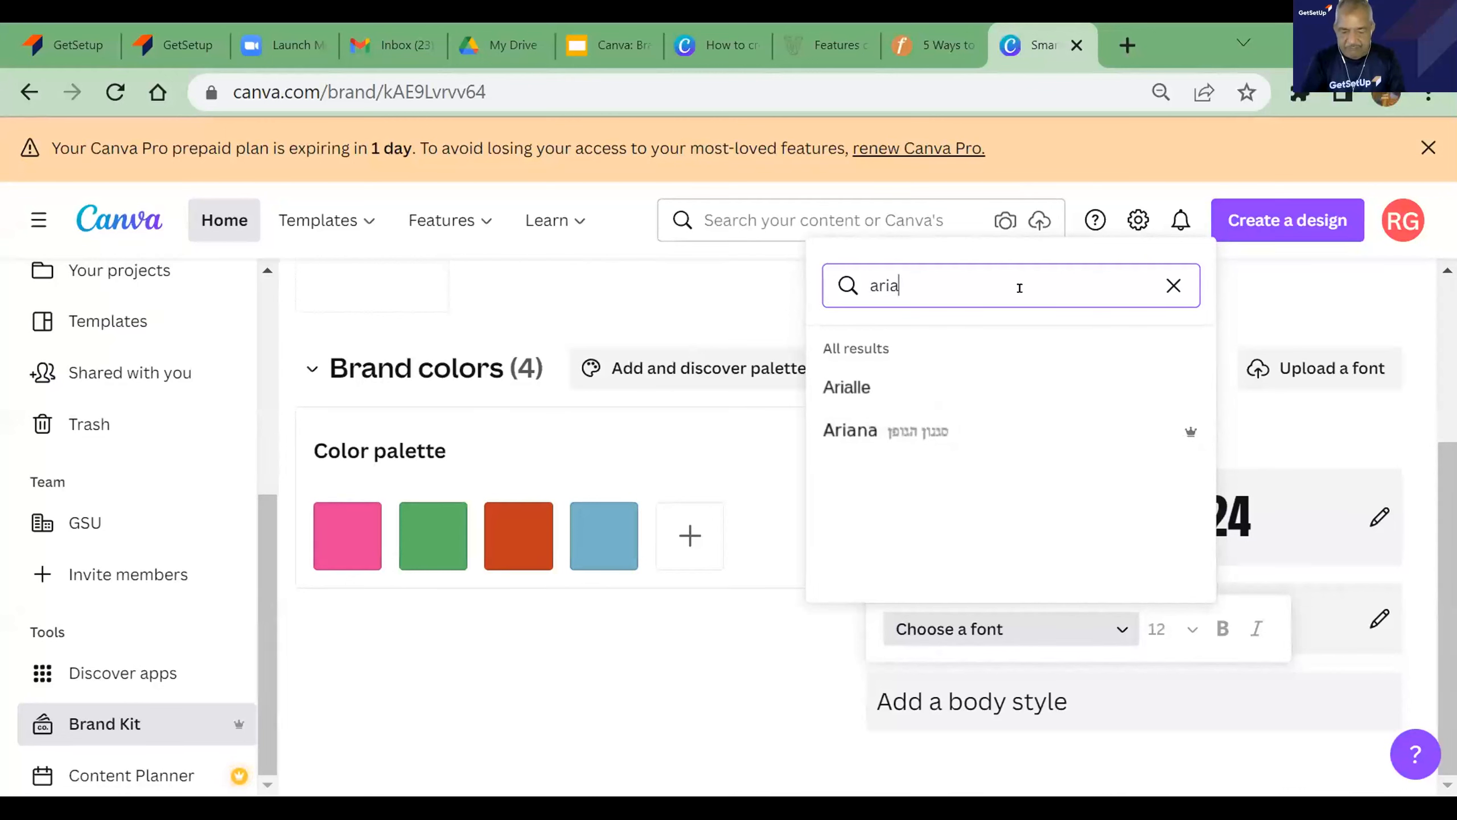
text(l)
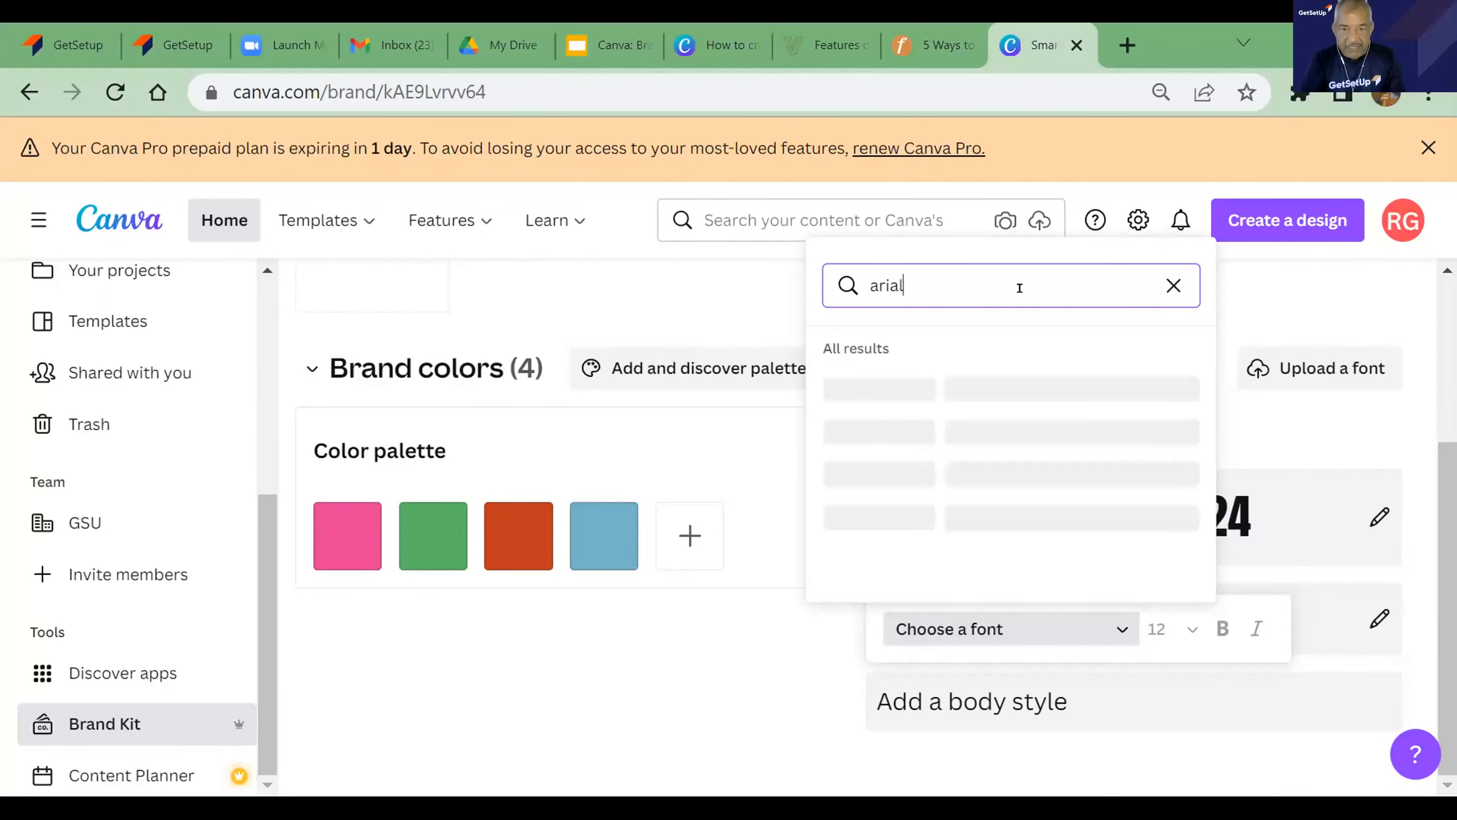
click(842, 391)
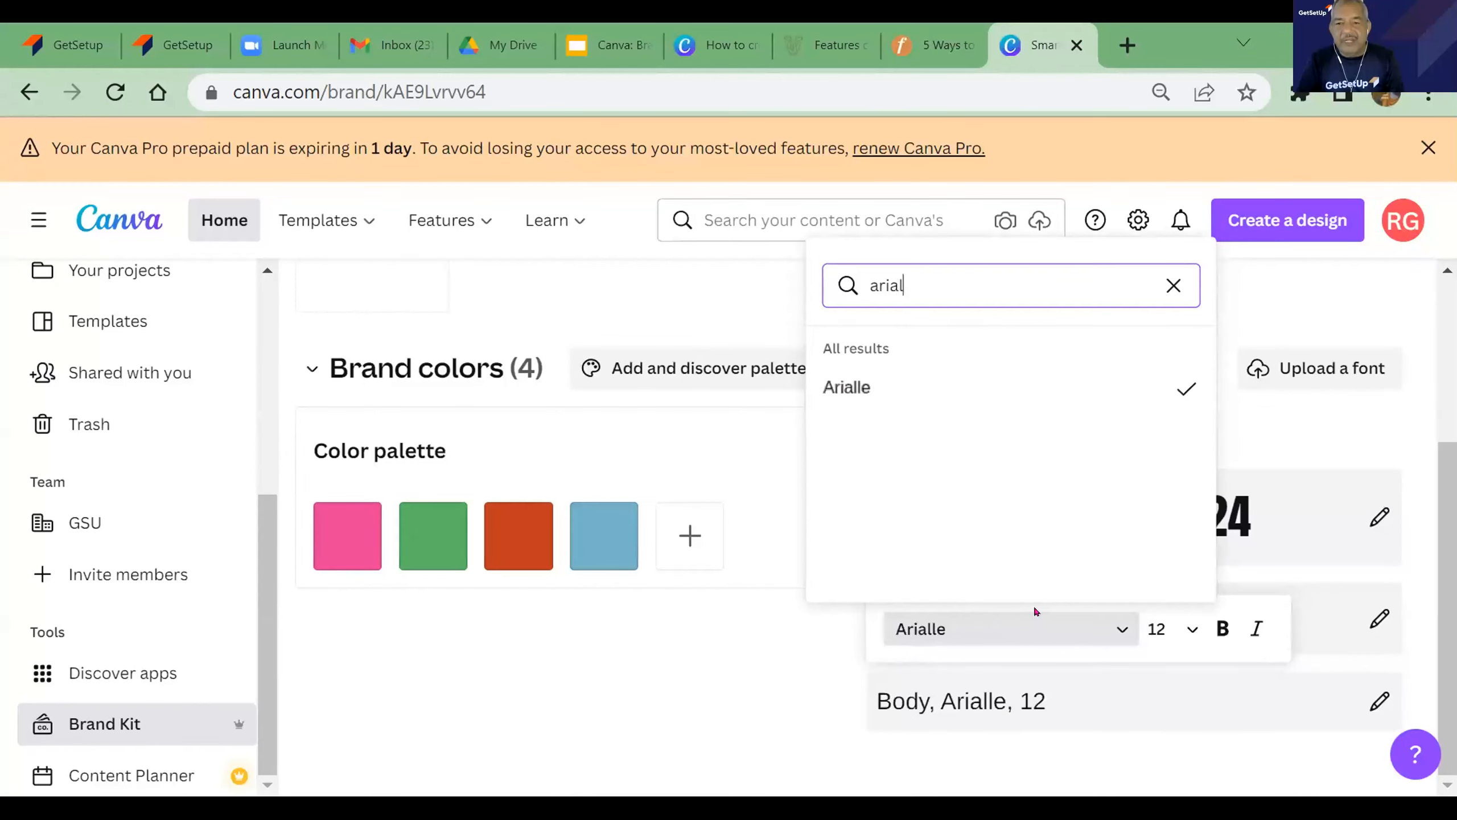
click(1173, 285)
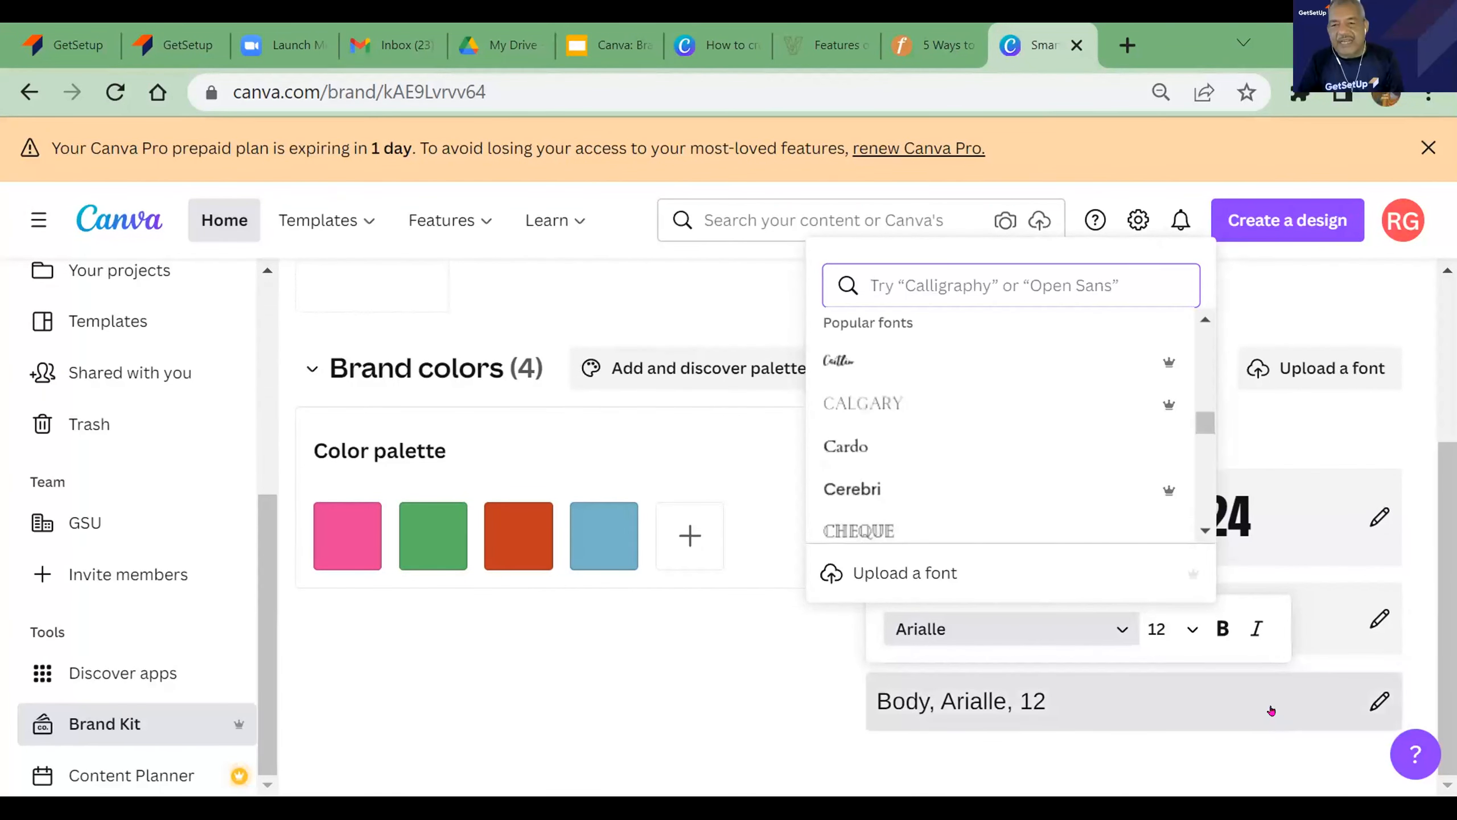
click(1323, 289)
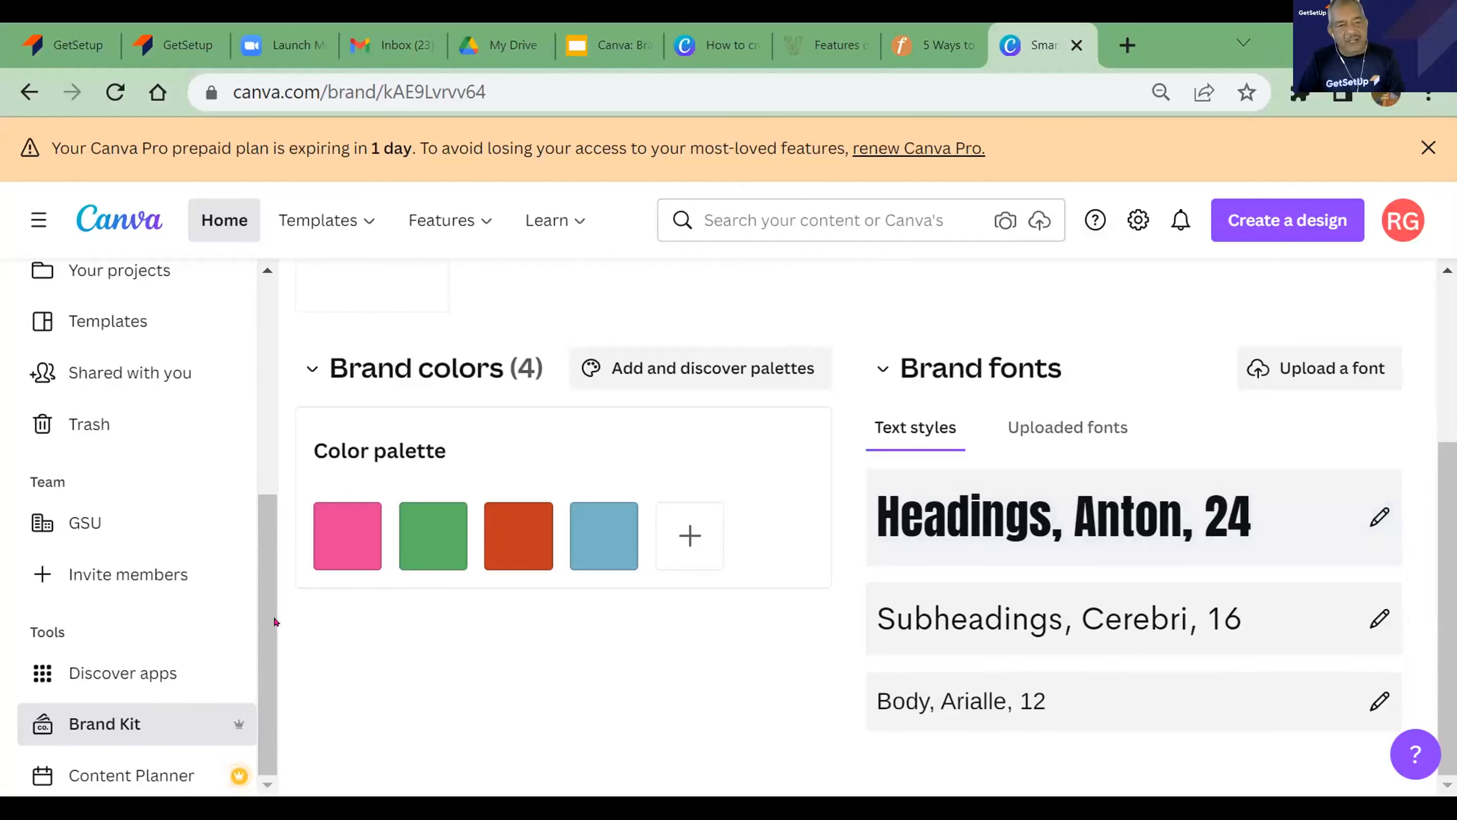
- Create a new blank design of the Logo type from the suggested design types
drag(274, 622, 282, 396)
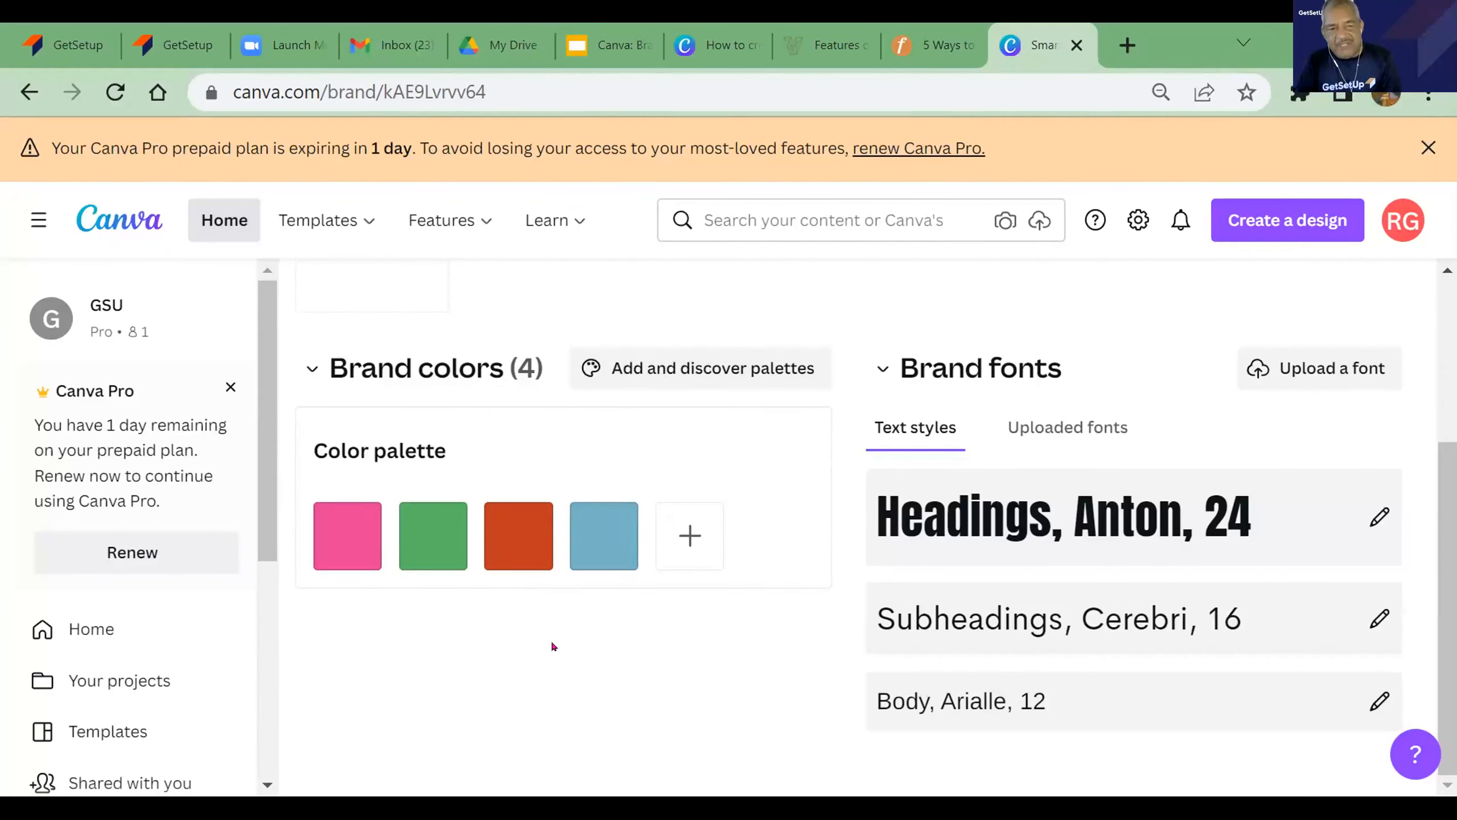
click(1284, 221)
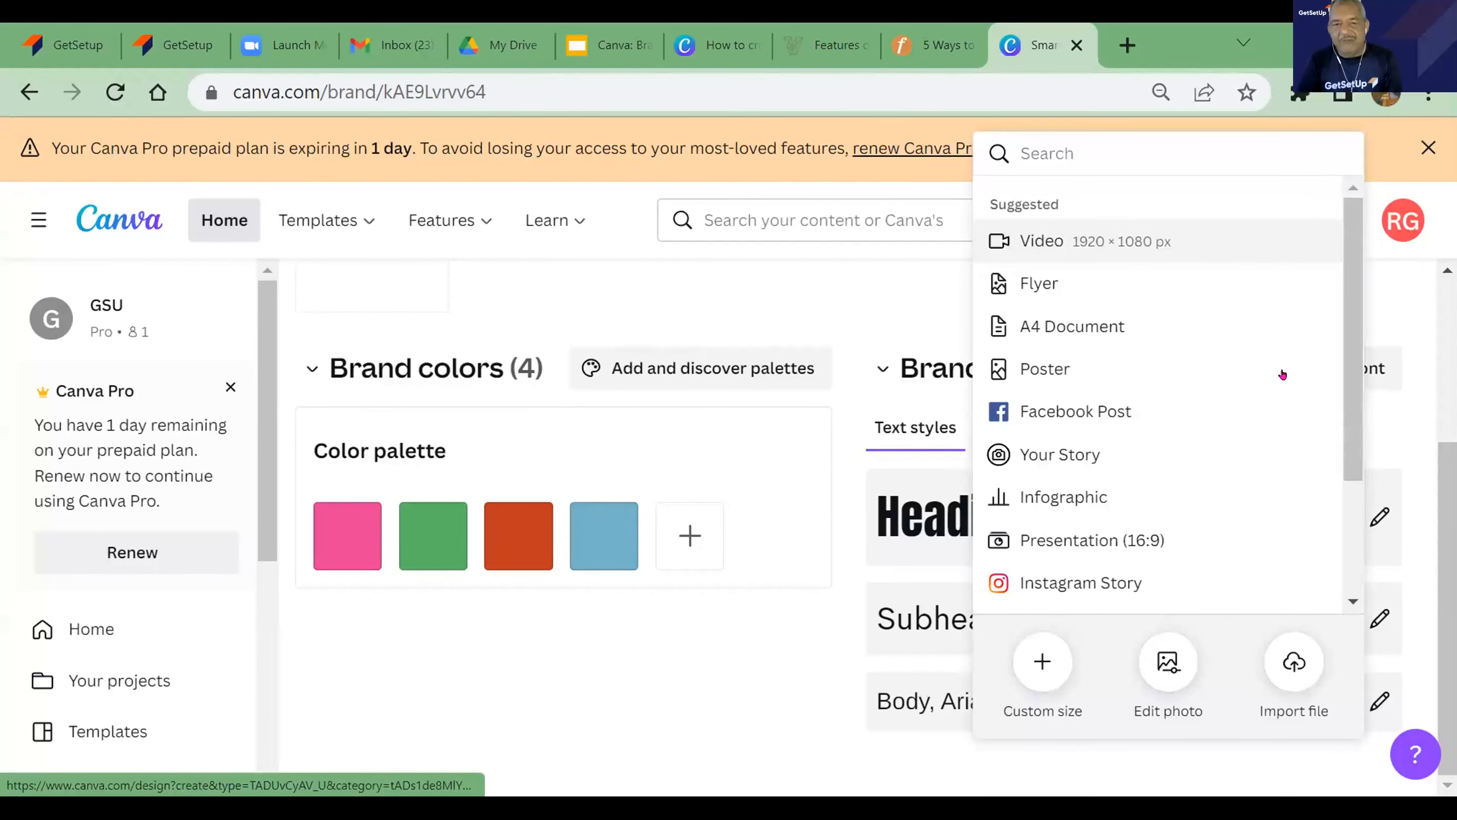
drag(1350, 323, 1348, 469)
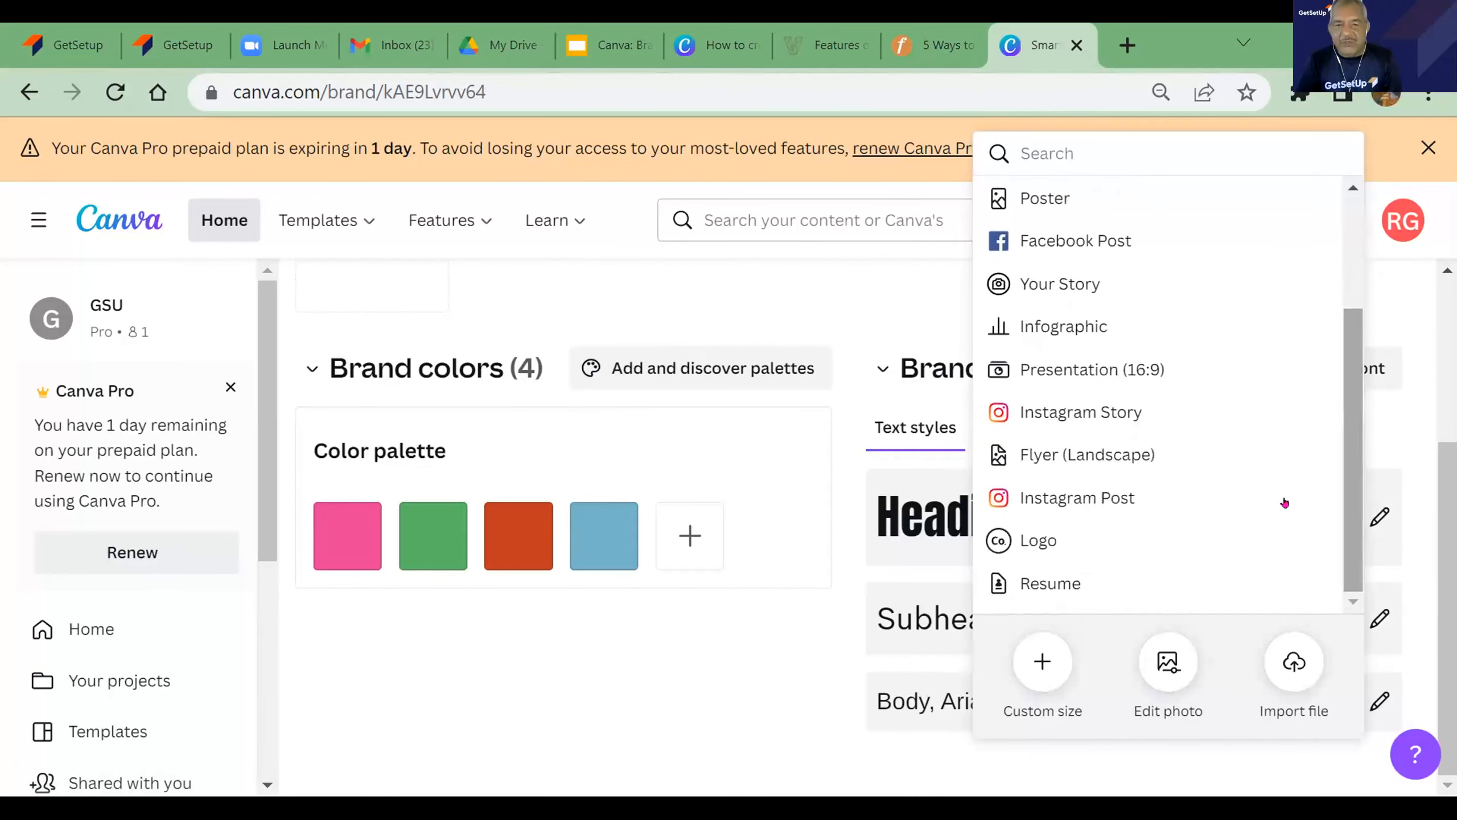
click(1025, 543)
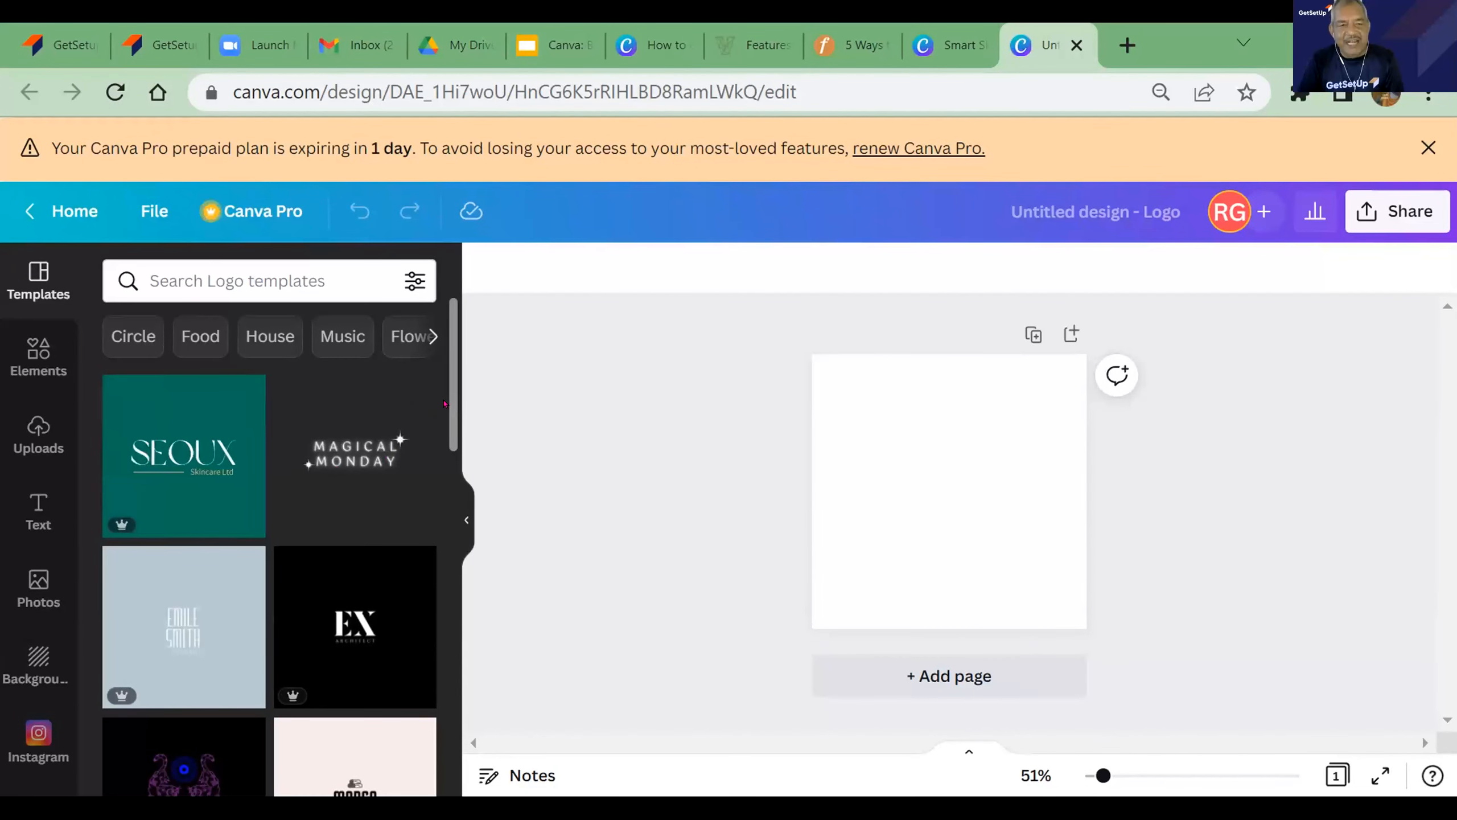
- Search the logo templates with "tea" and choose the suggested Technology Logos category
scroll(452, 433, down, 5)
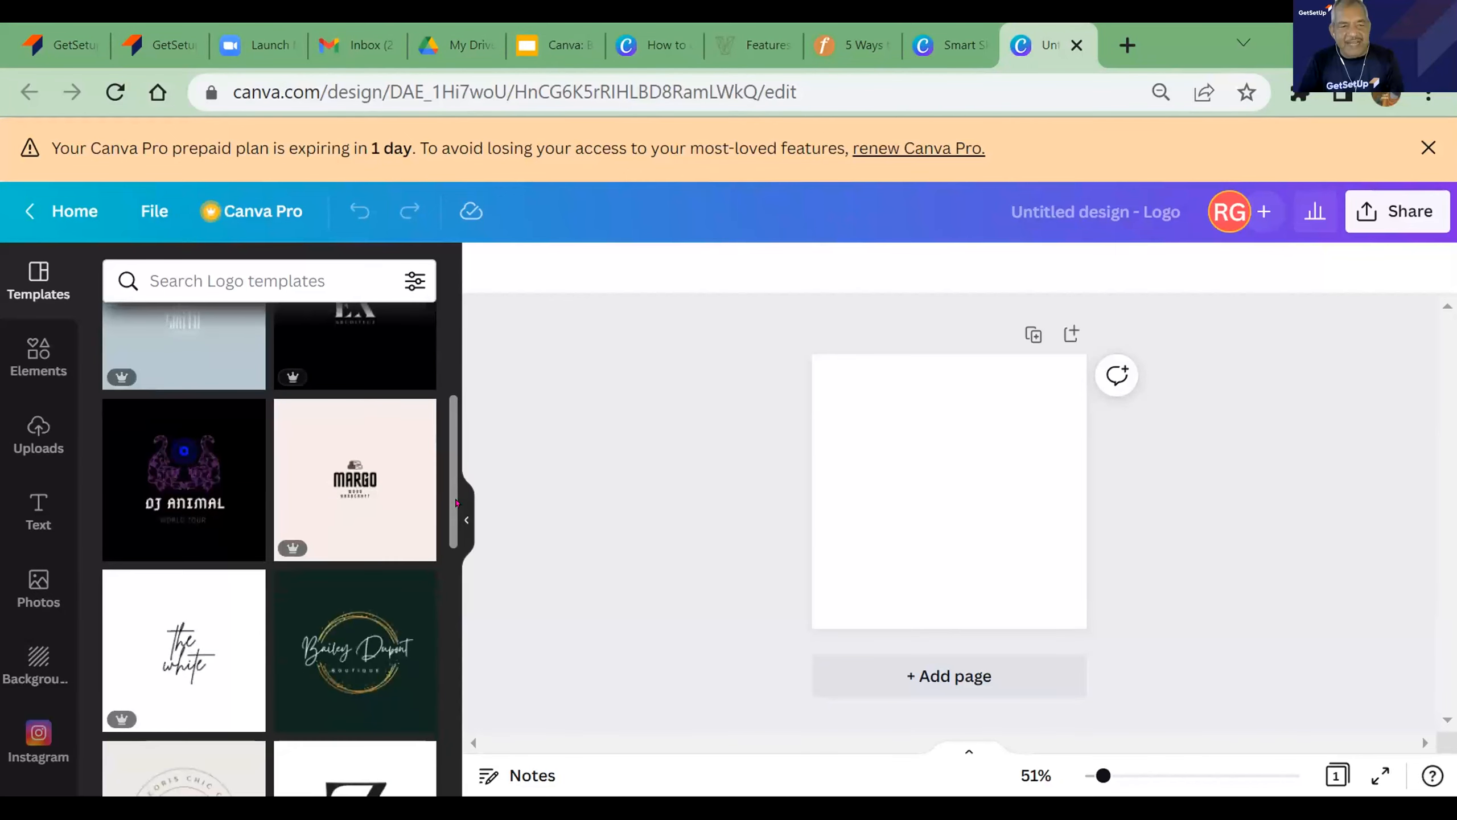
scroll(456, 520, down, 5)
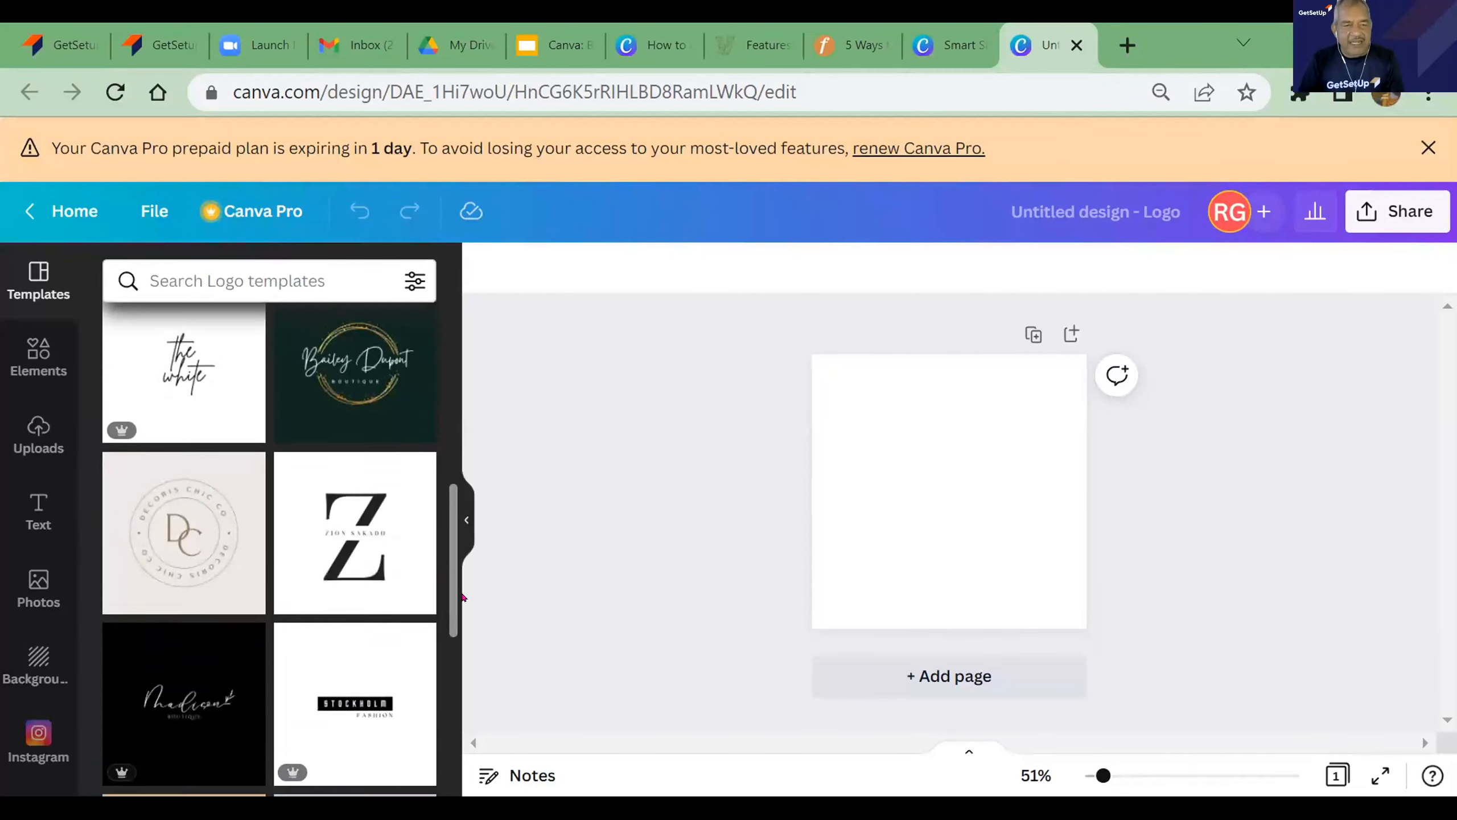
scroll(404, 433, up, 8)
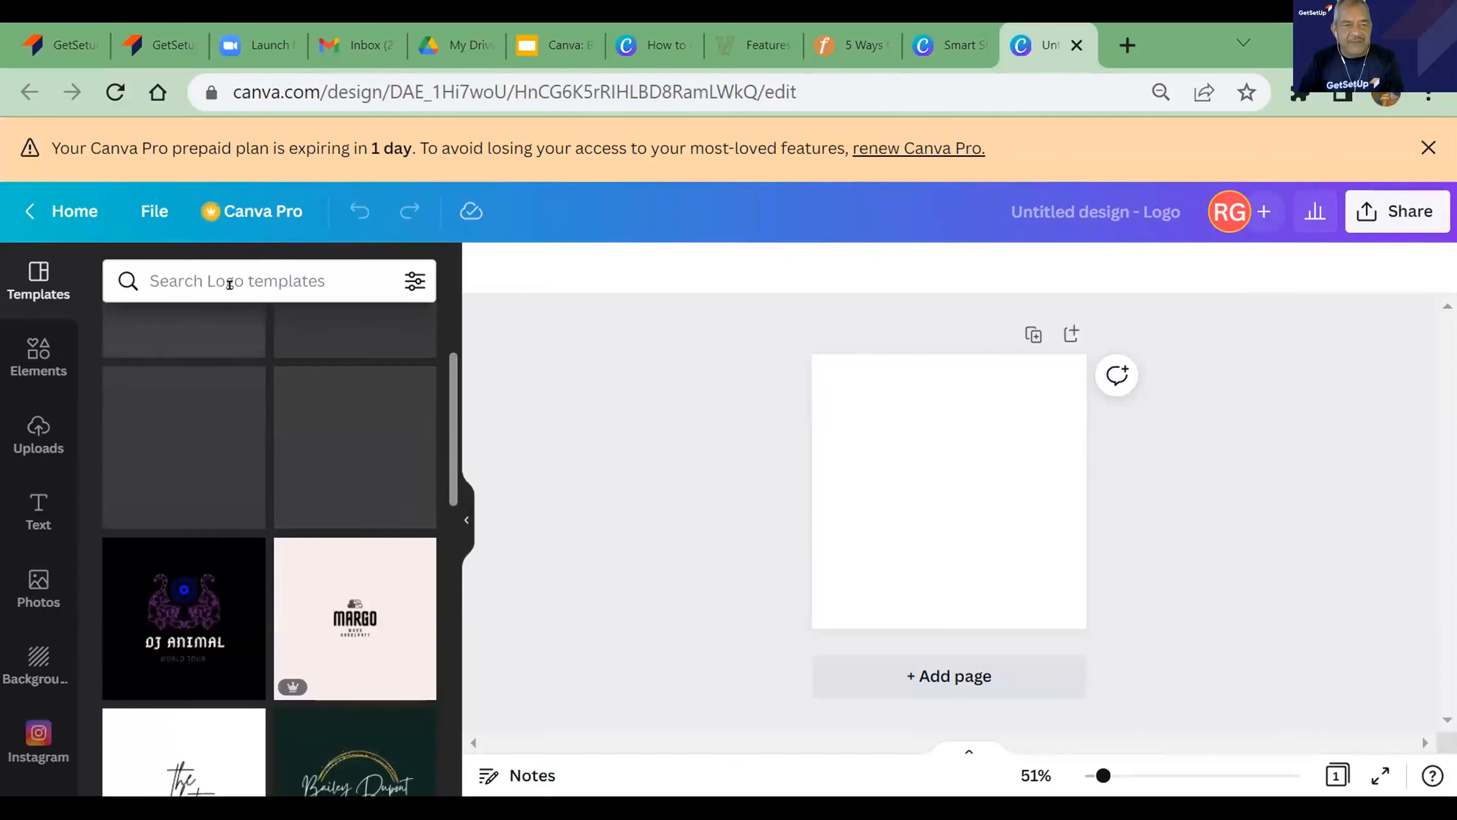
click(229, 280)
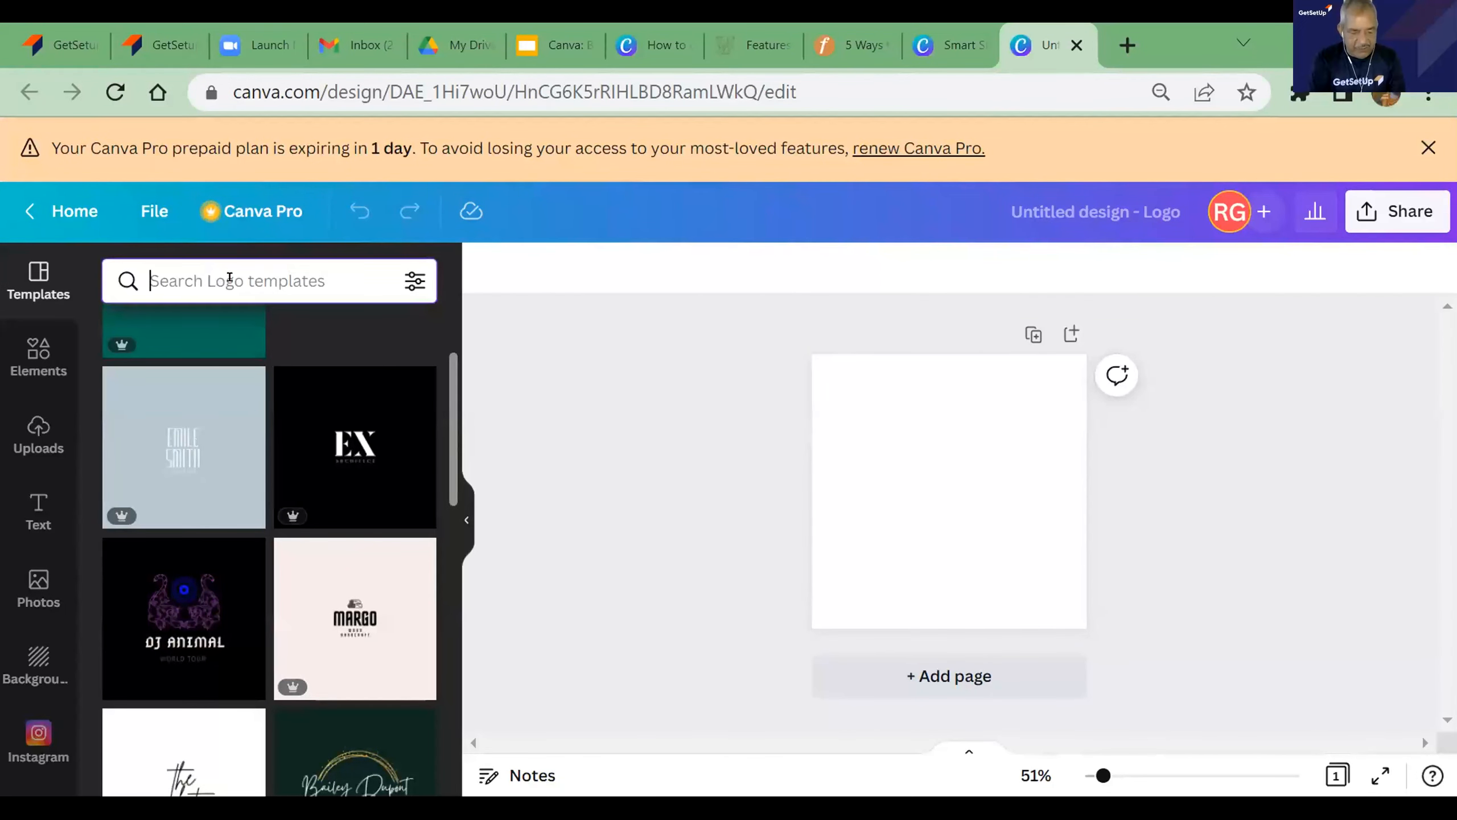
text(tea)
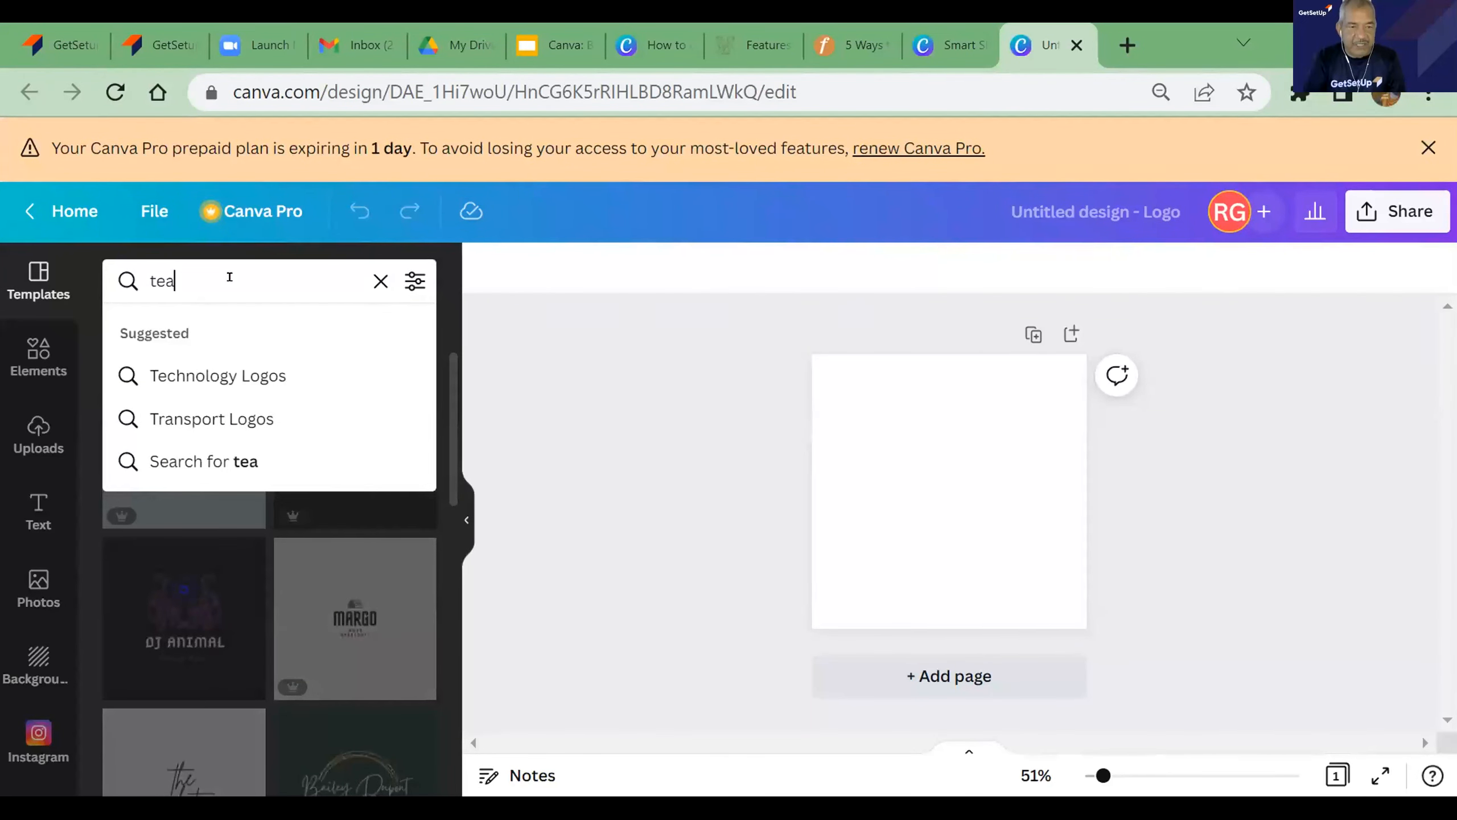
click(202, 372)
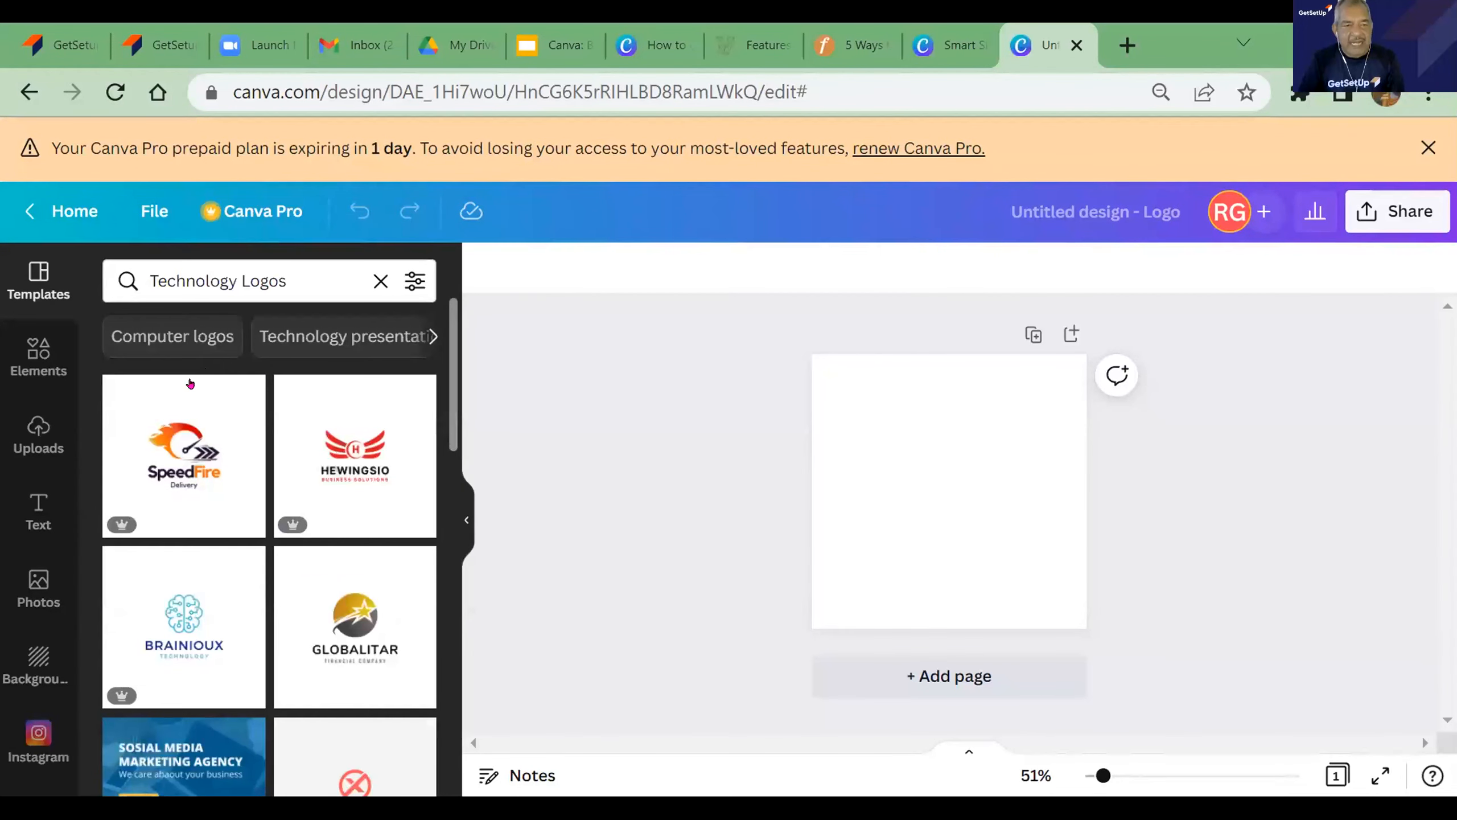
- Find the Green and White Modern The Cube Company Logo template and apply its white version to the blank page
drag(450, 428, 426, 646)
scroll(361, 637, down, 9)
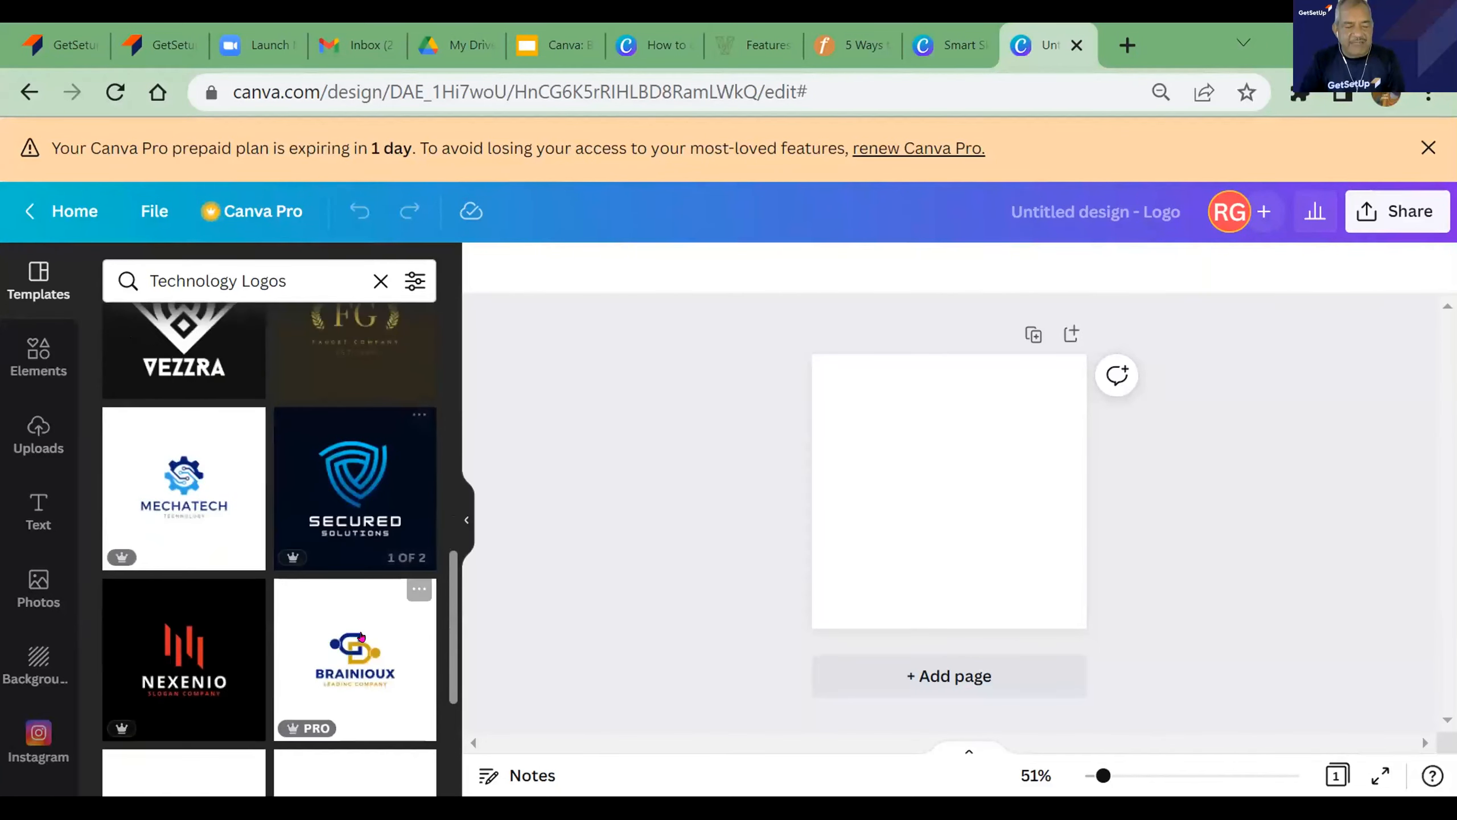
scroll(366, 635, down, 7)
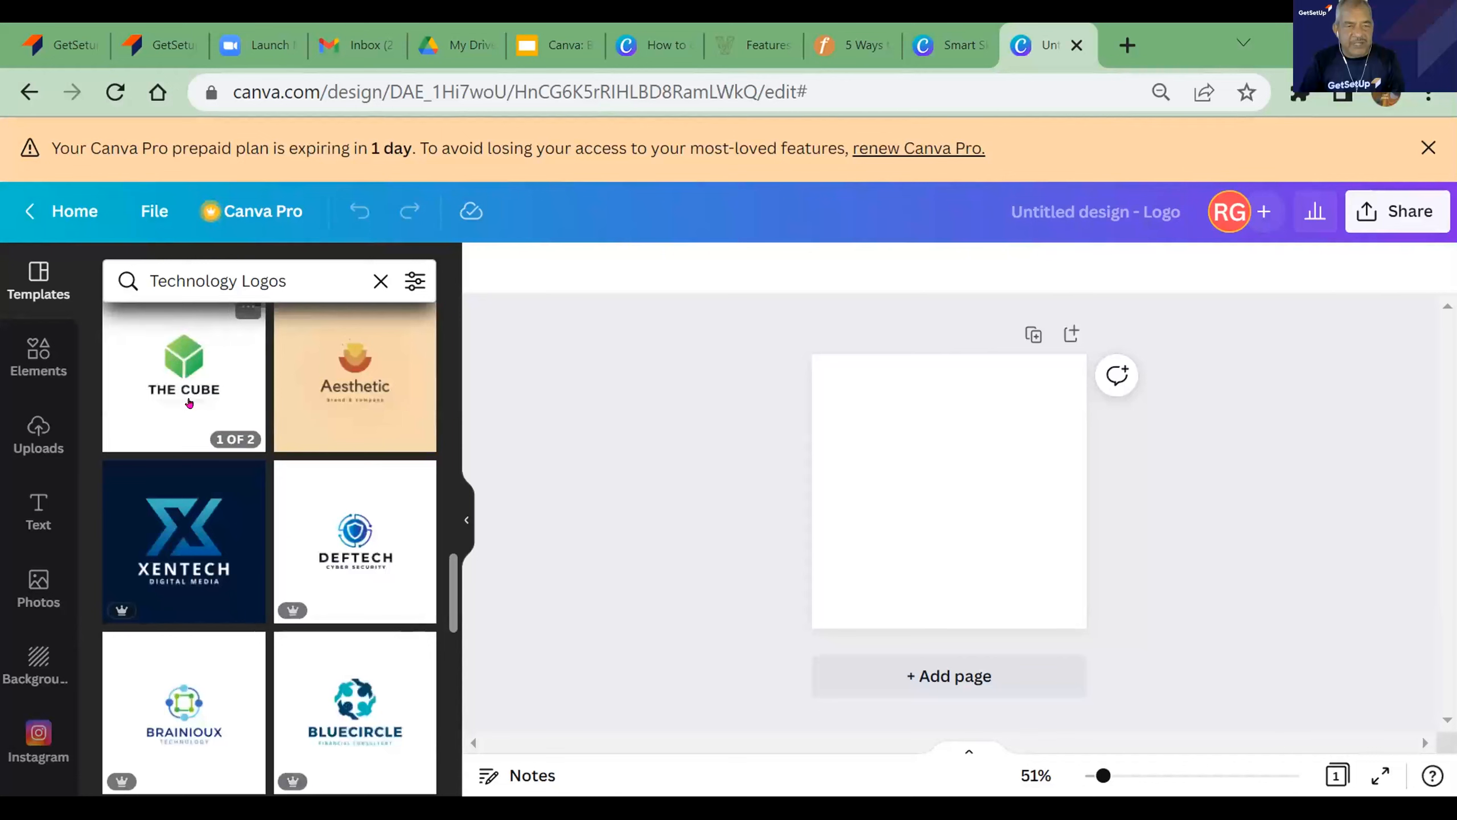
click(189, 393)
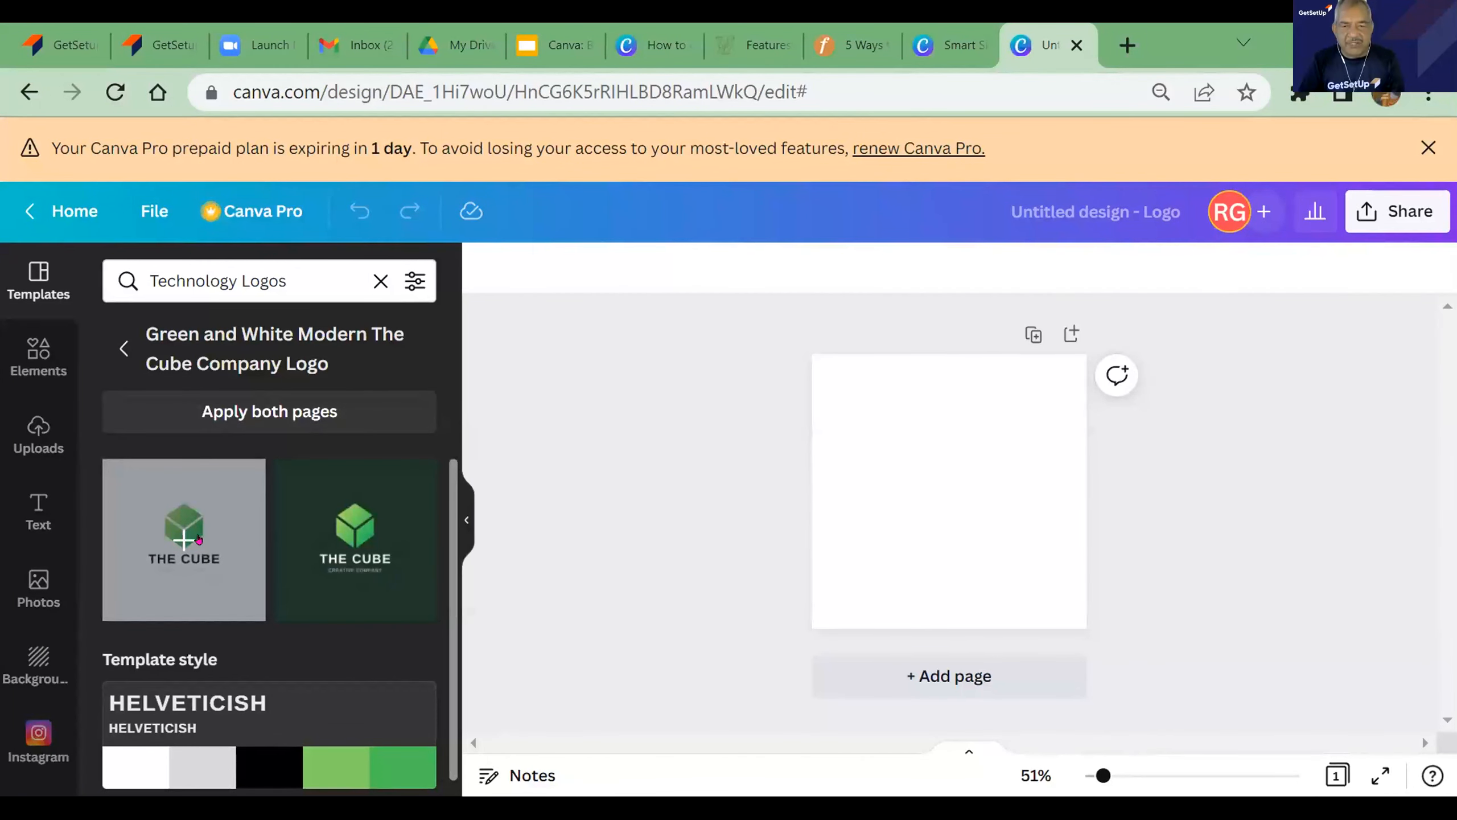
click(198, 539)
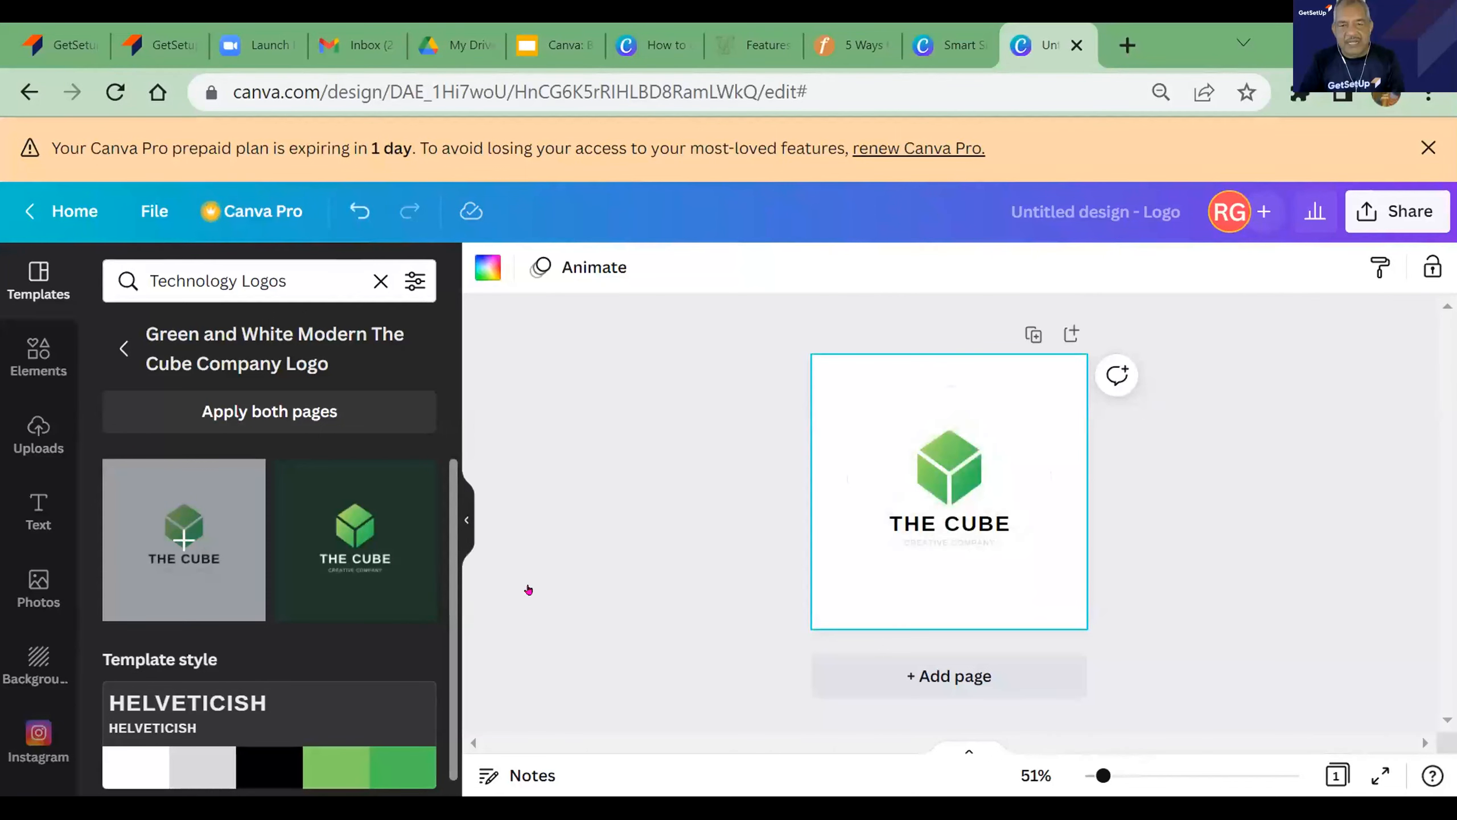
- Replace the logo's "THE CUBE" heading text with "SMART SKILLS"
click(931, 470)
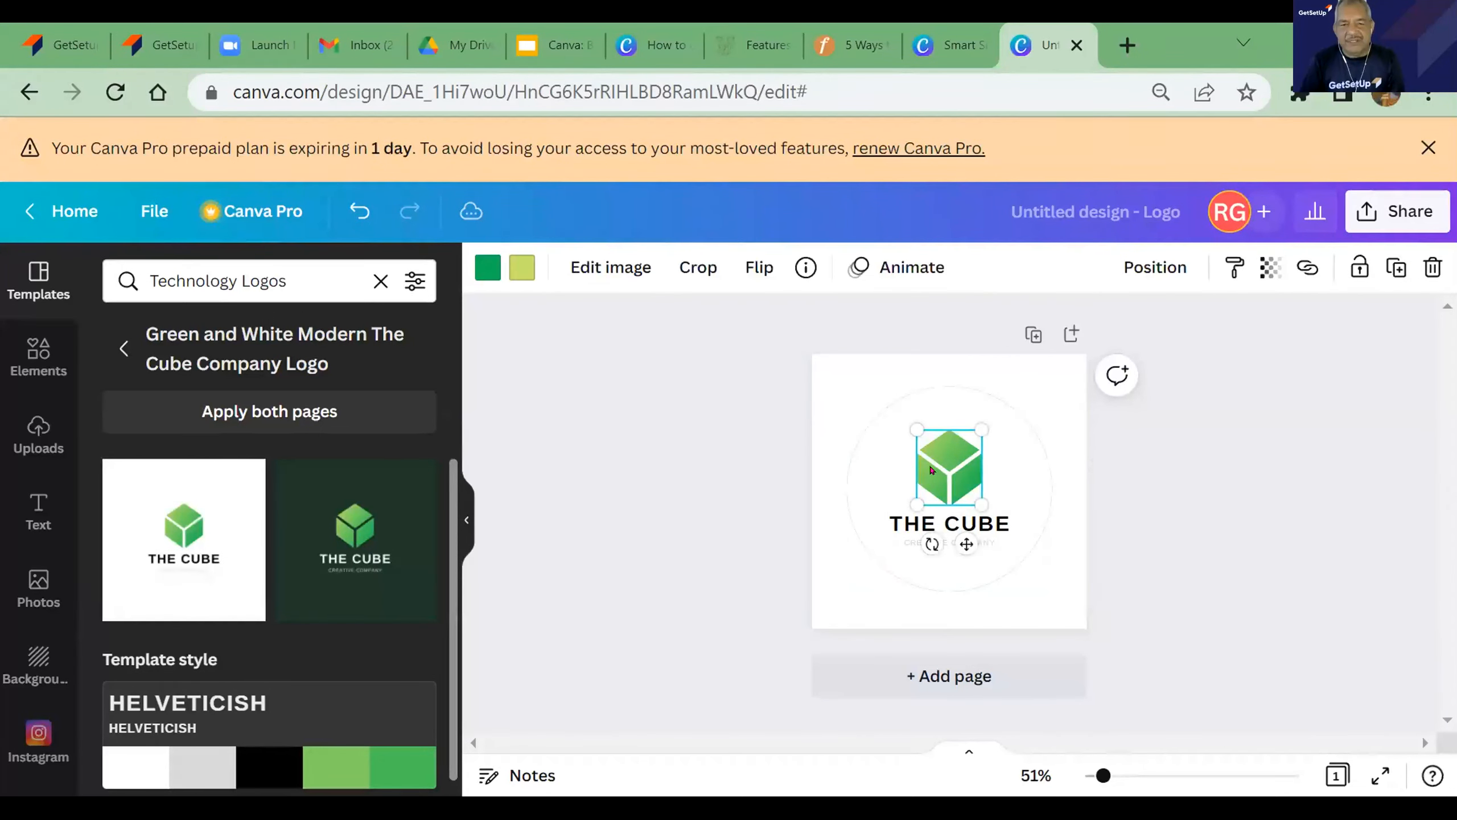
click(929, 527)
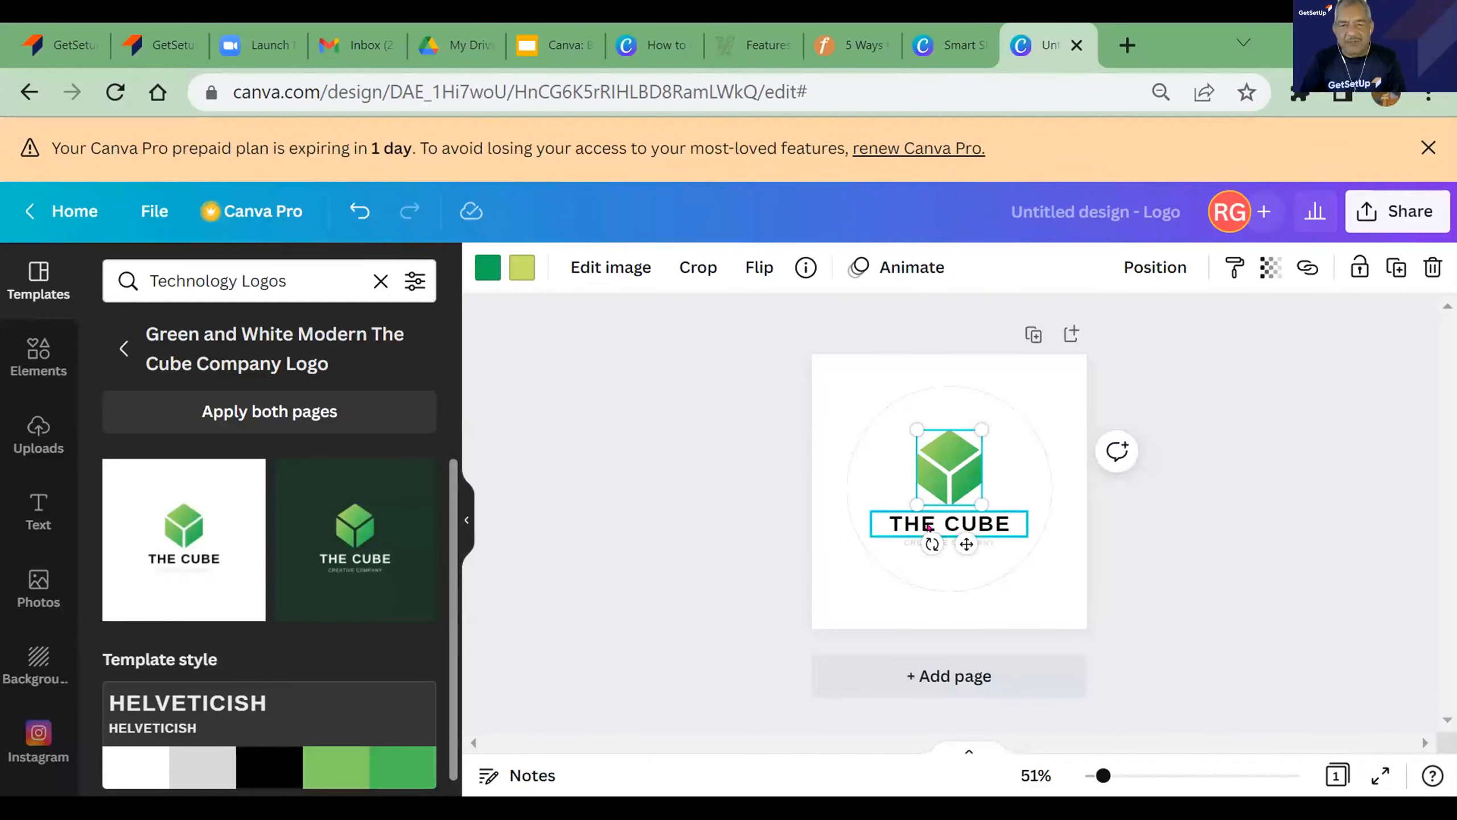
click(921, 516)
click(921, 515)
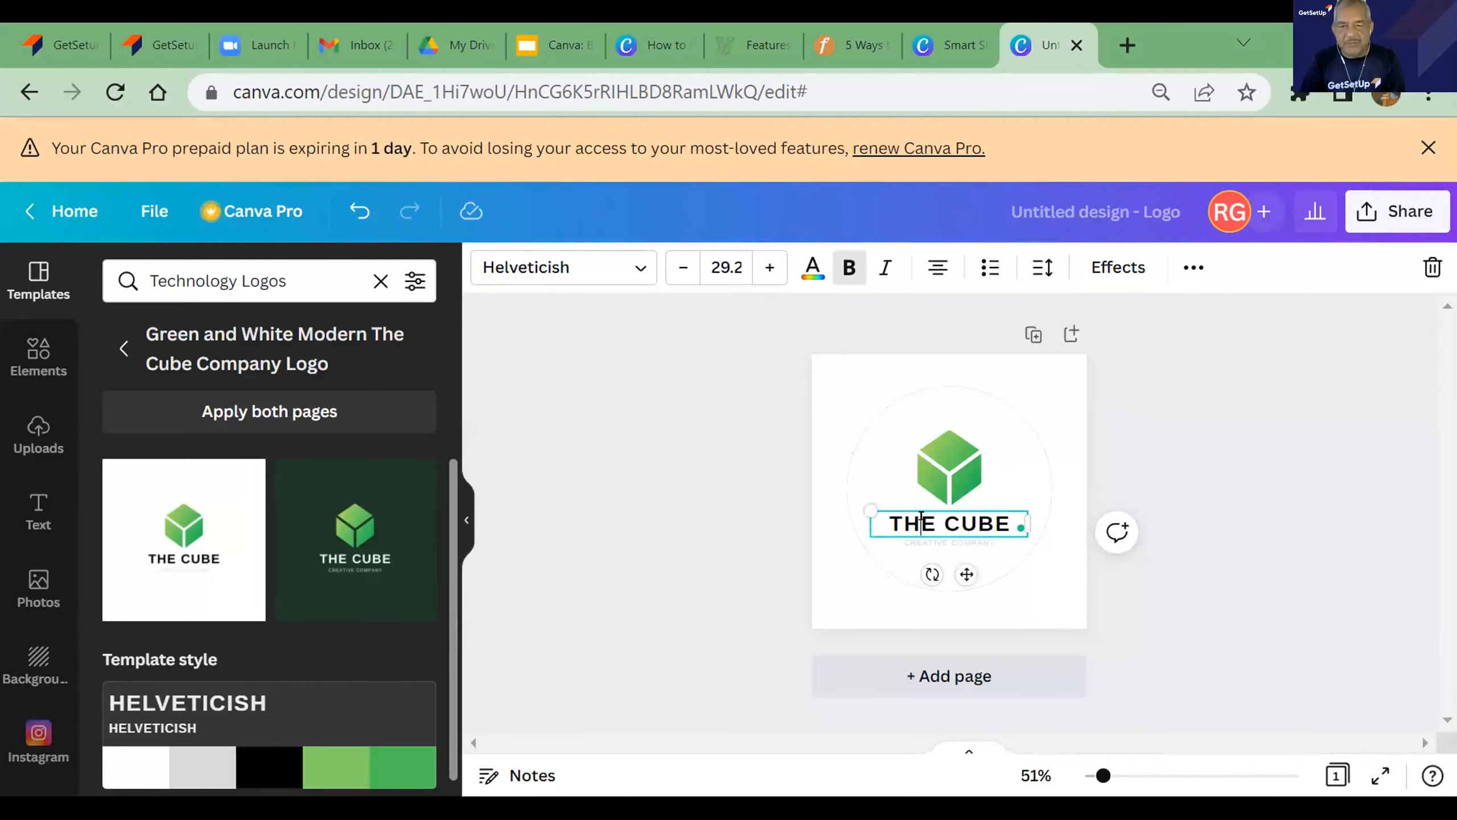
drag(877, 509, 1009, 517)
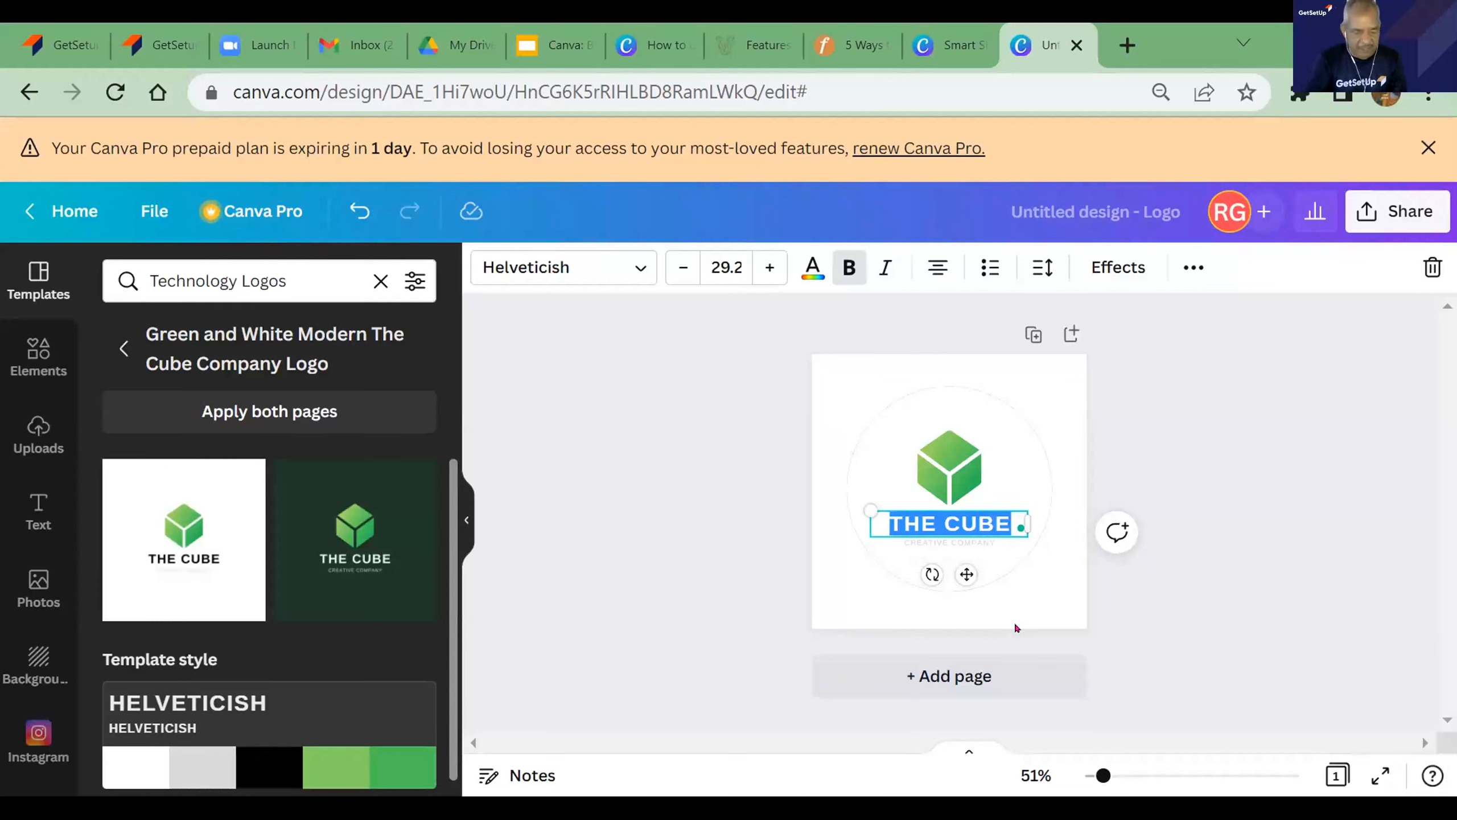
text(S)
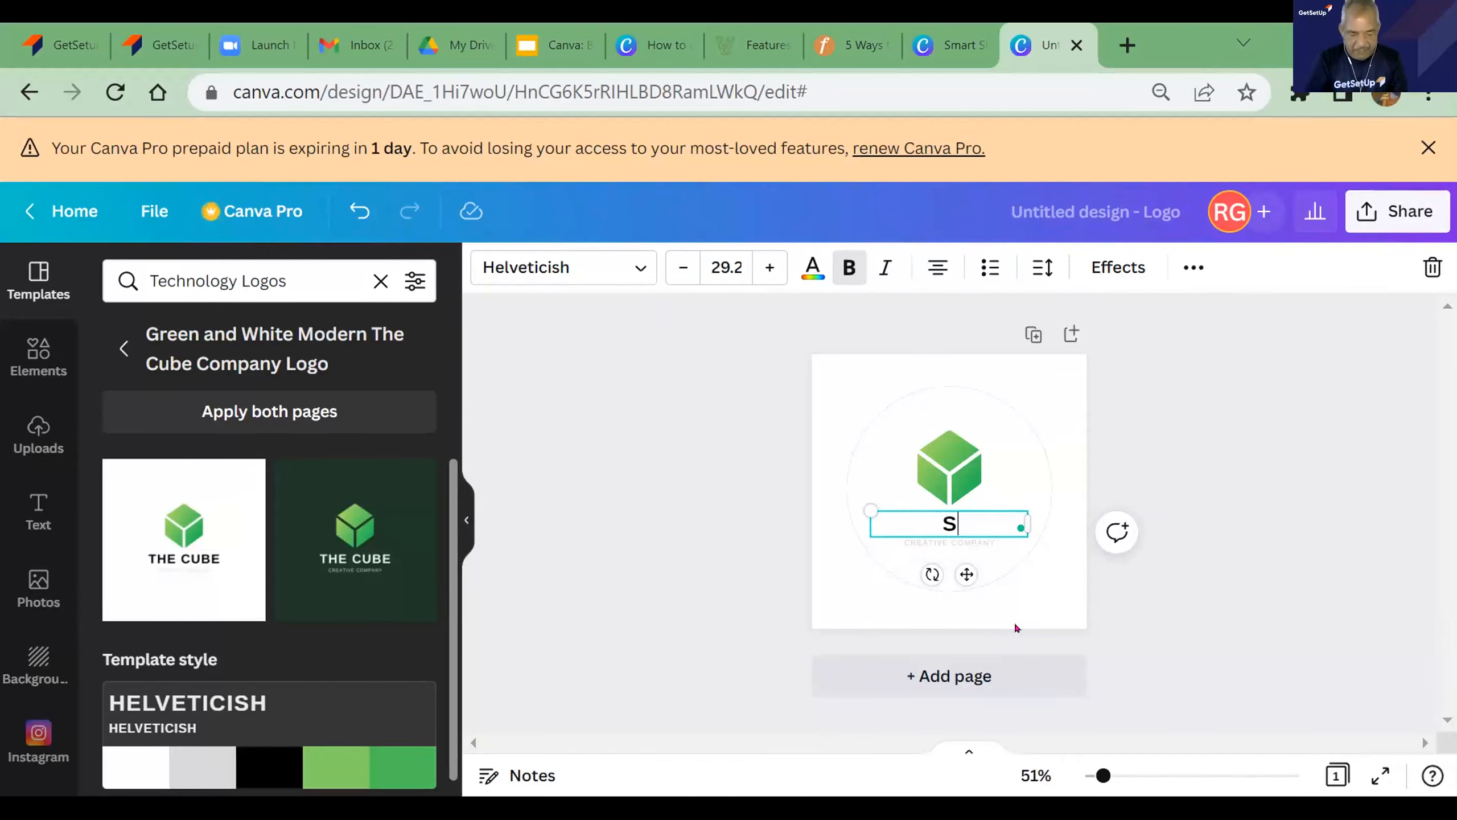
text(MART)
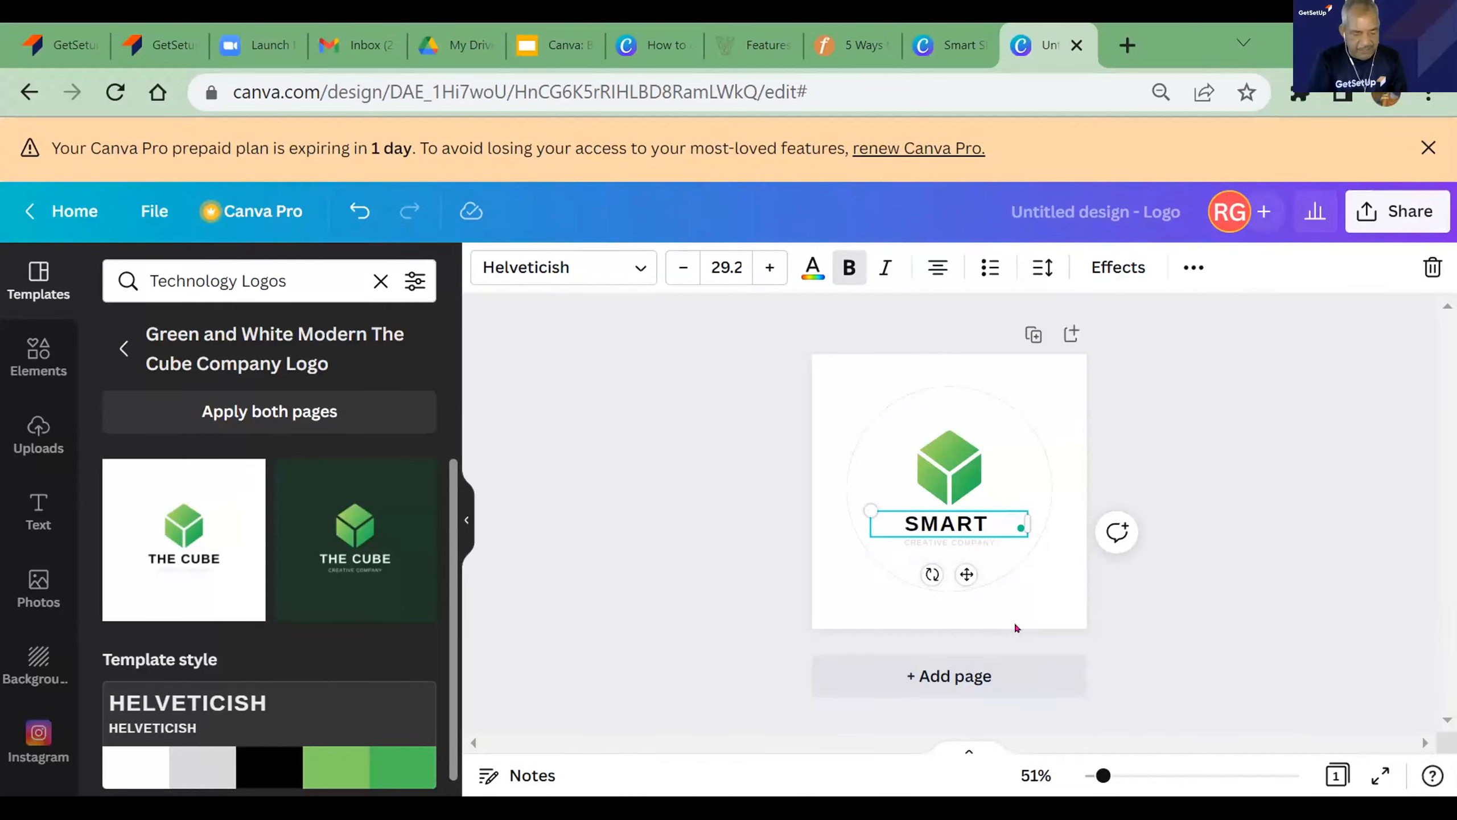
text( SKILLS)
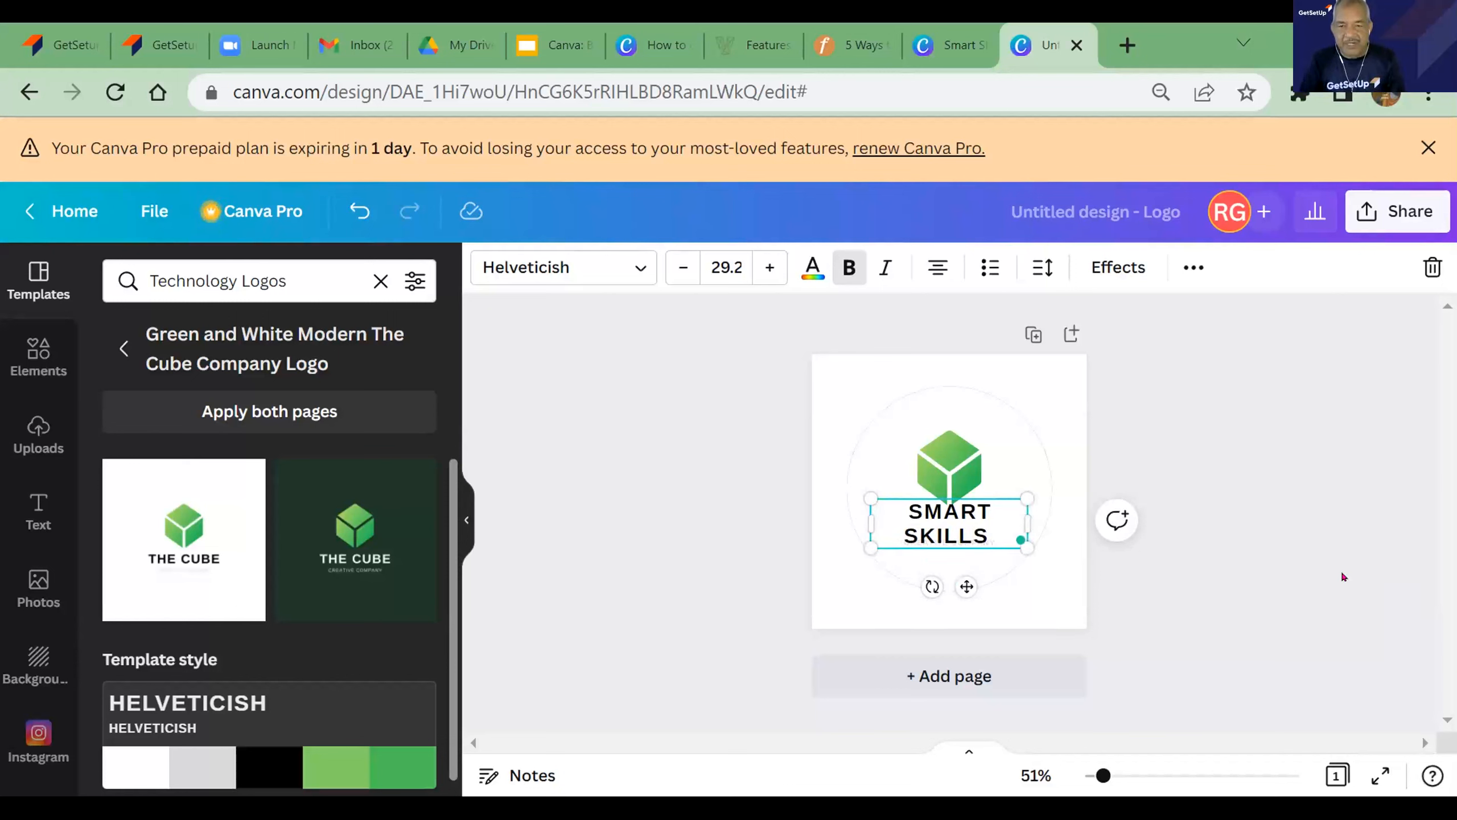
click(1254, 542)
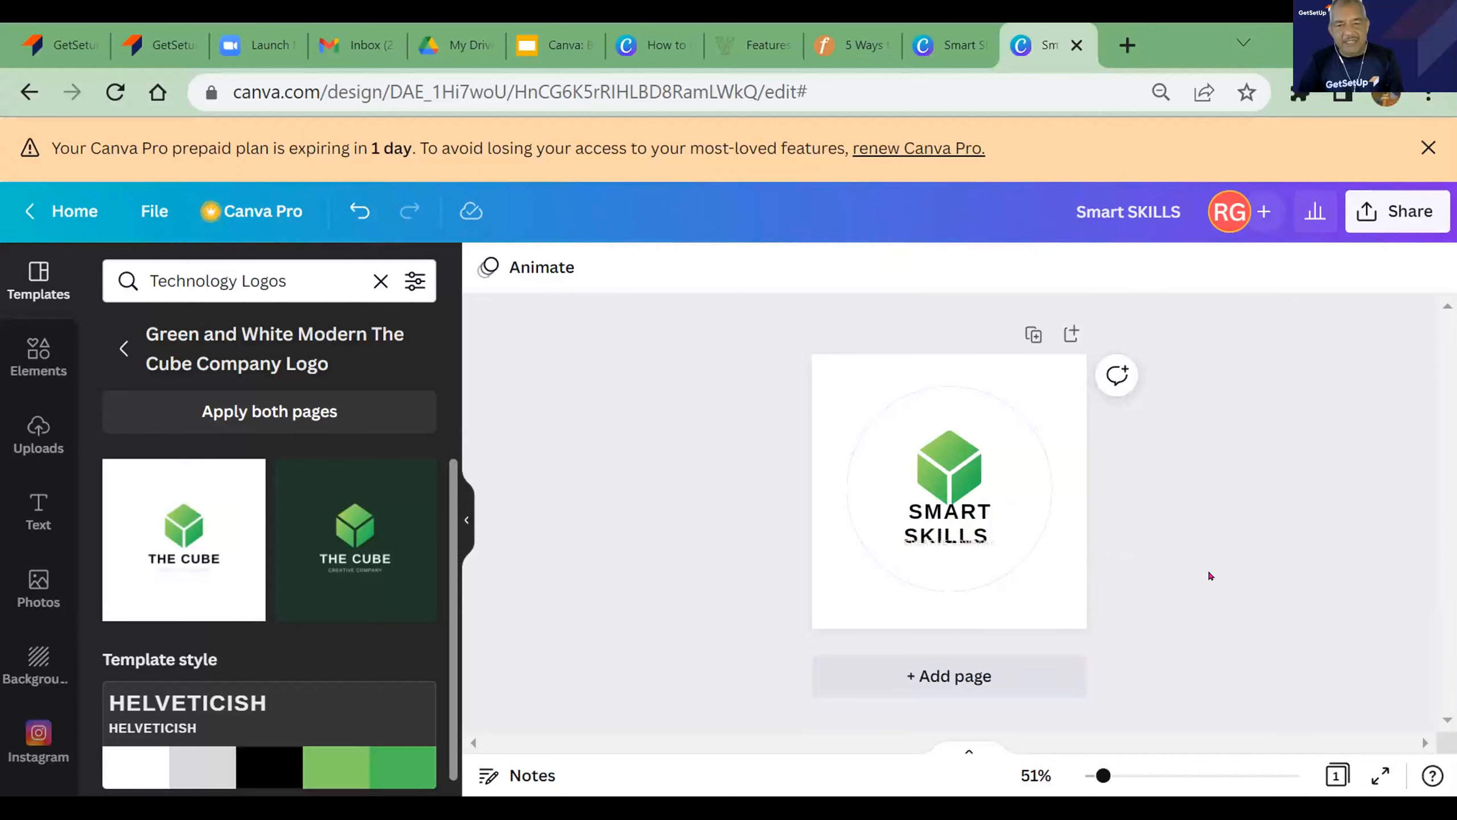
click(1012, 440)
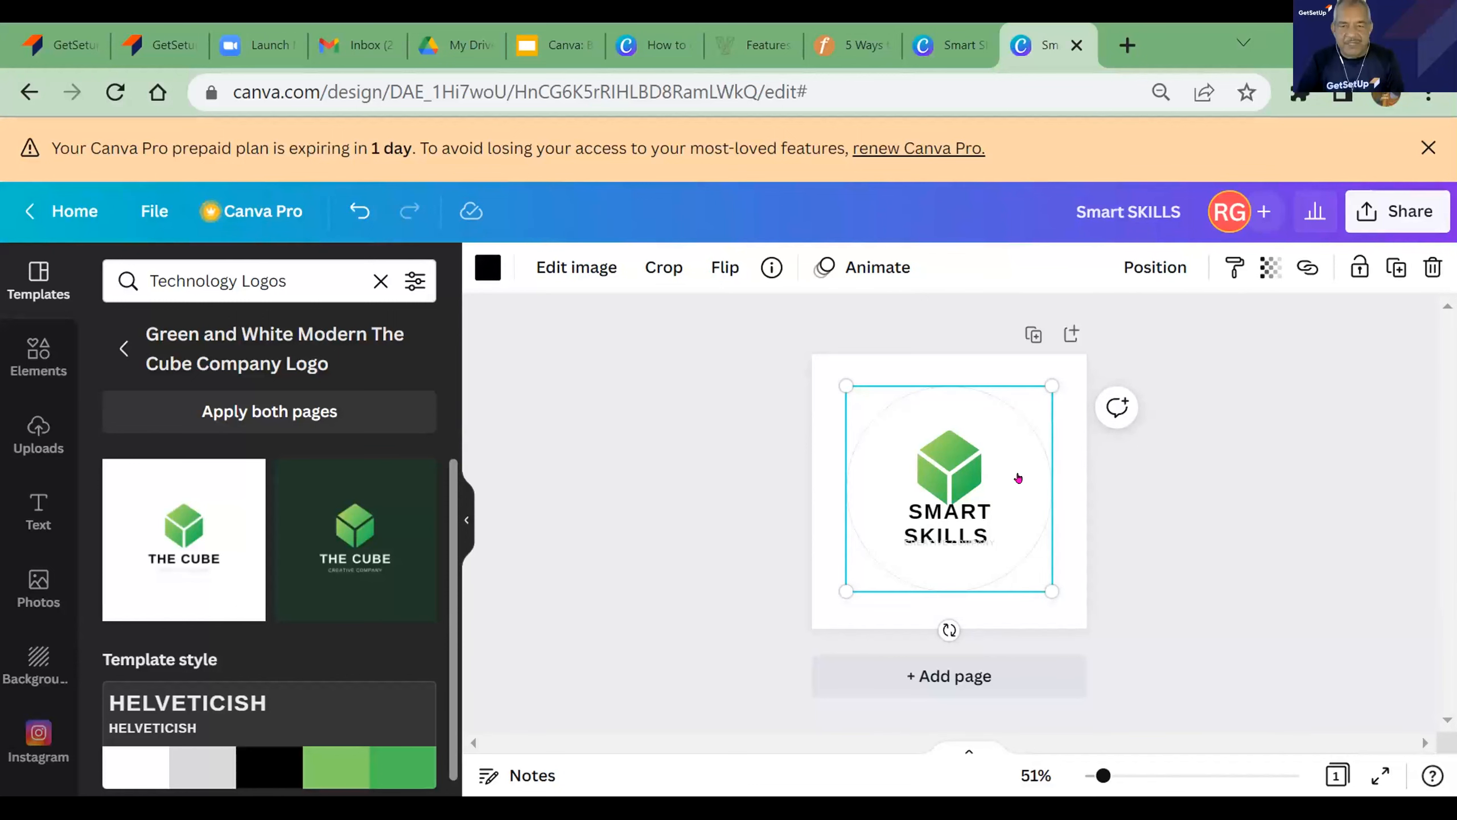
right_click(1018, 478)
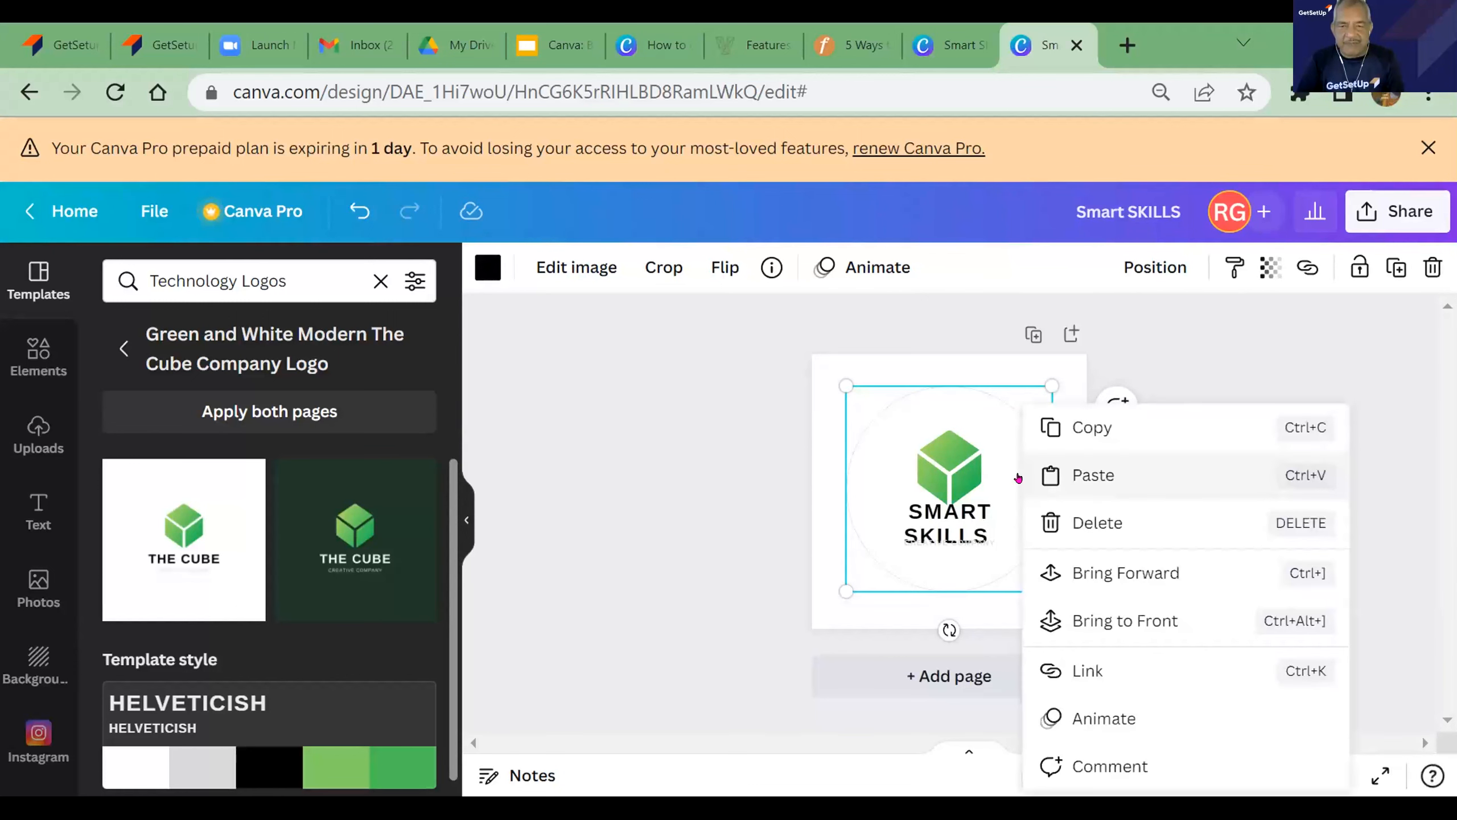
click(711, 462)
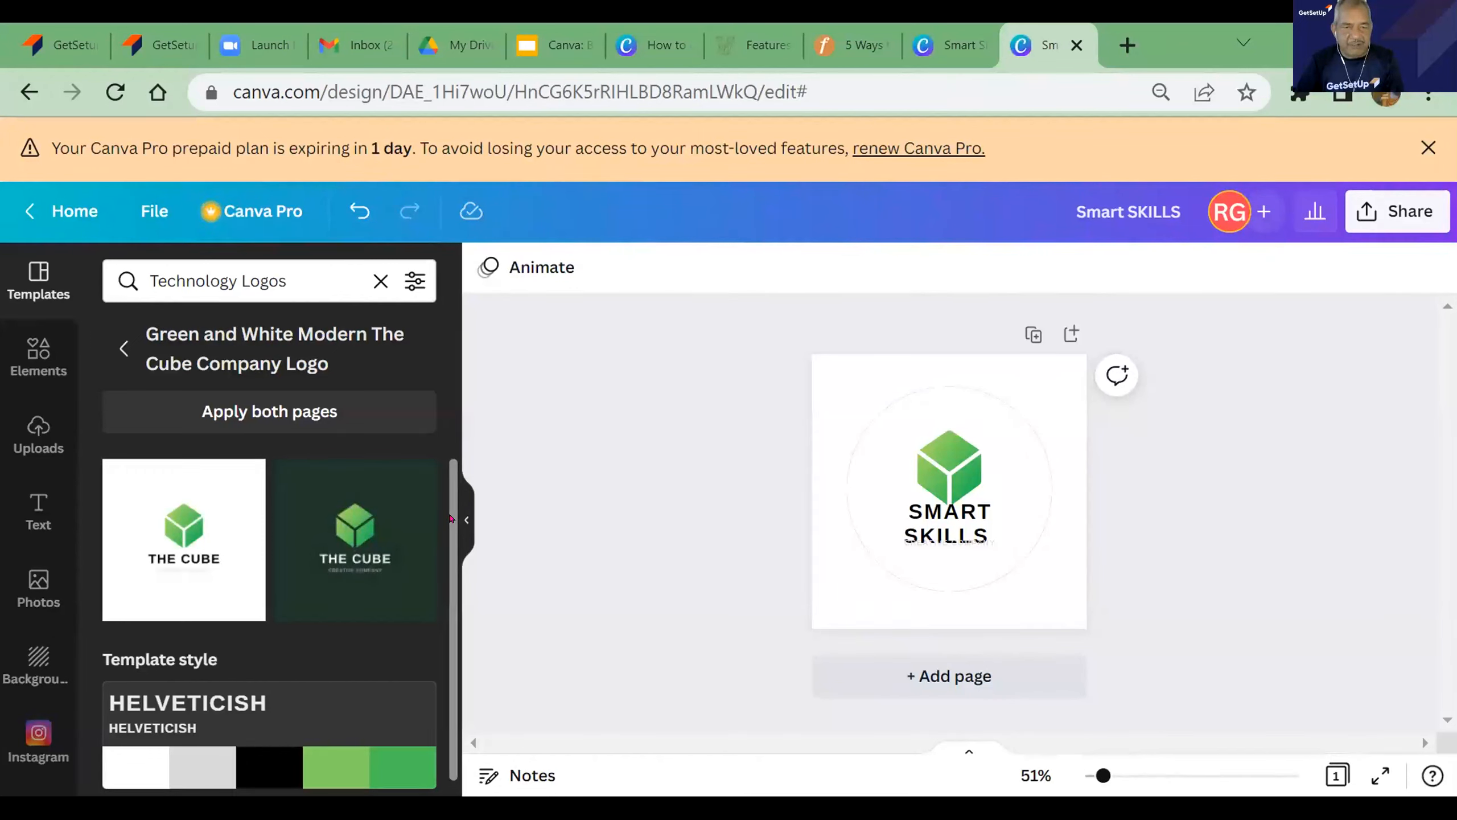
- Apply the template style's colour palette to the logo and shuffle it until the background is light green with a white-grey cube
drag(451, 519, 445, 552)
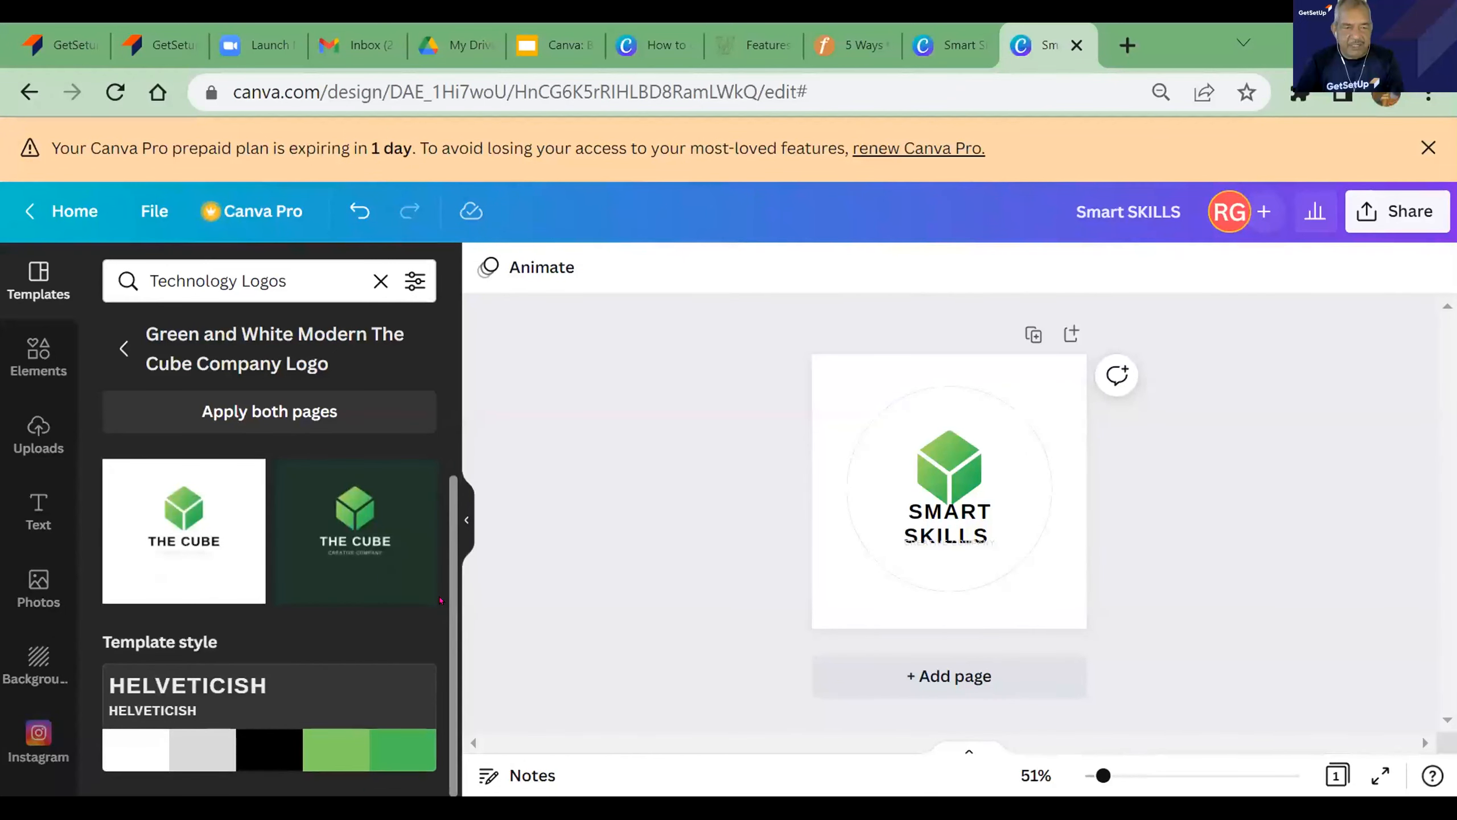
click(358, 757)
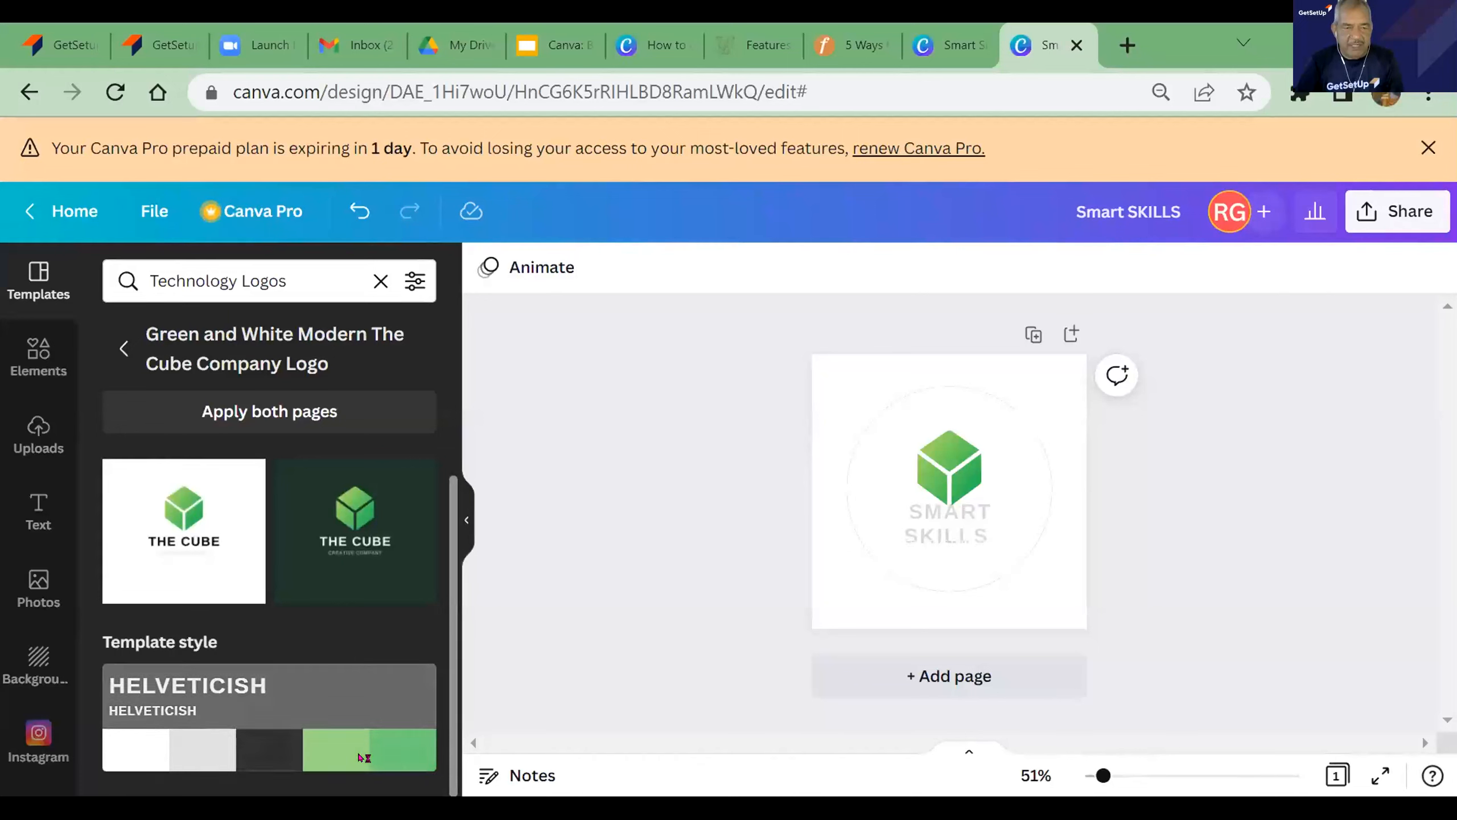
click(360, 759)
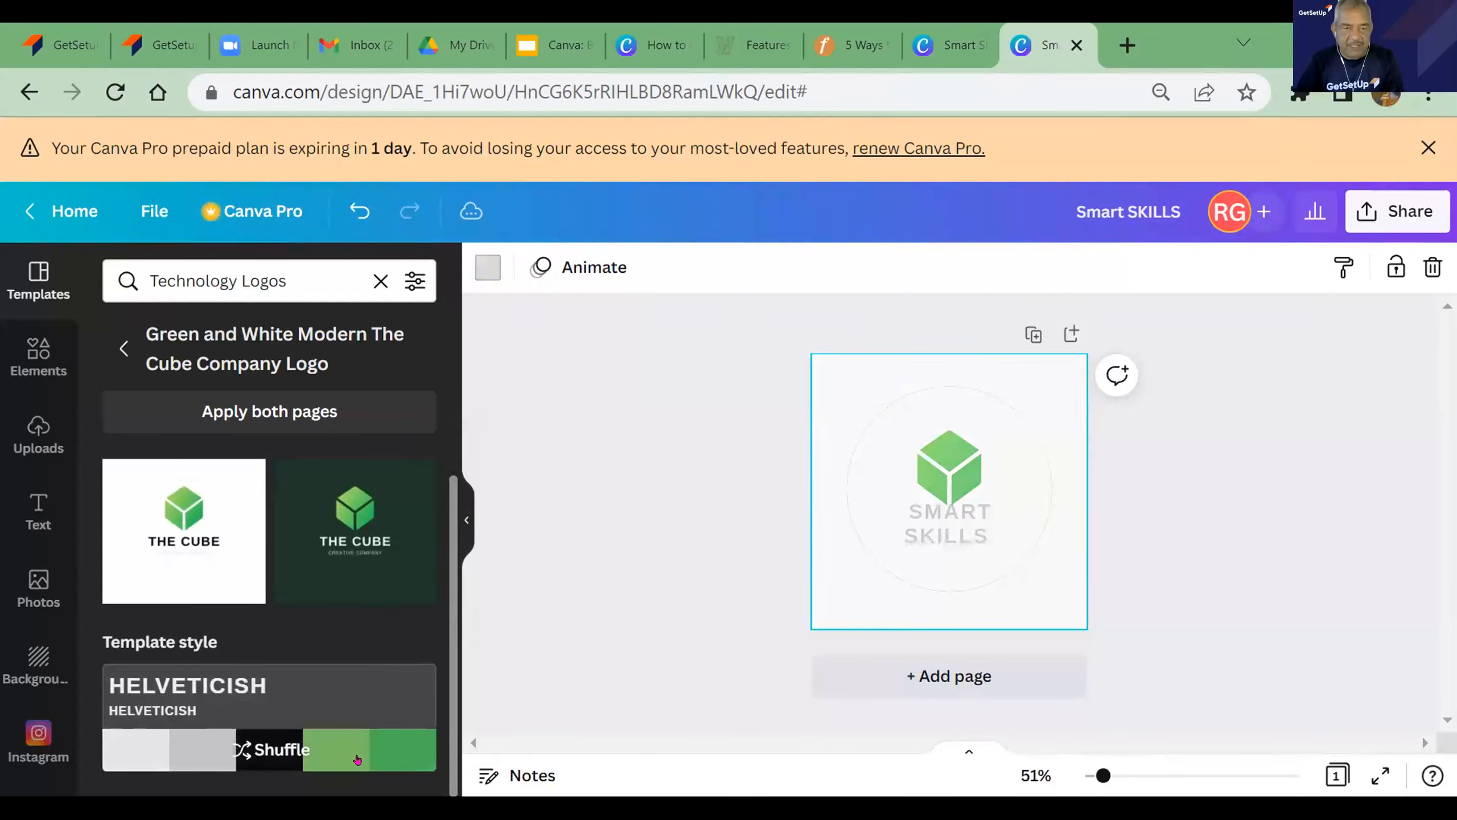
click(356, 760)
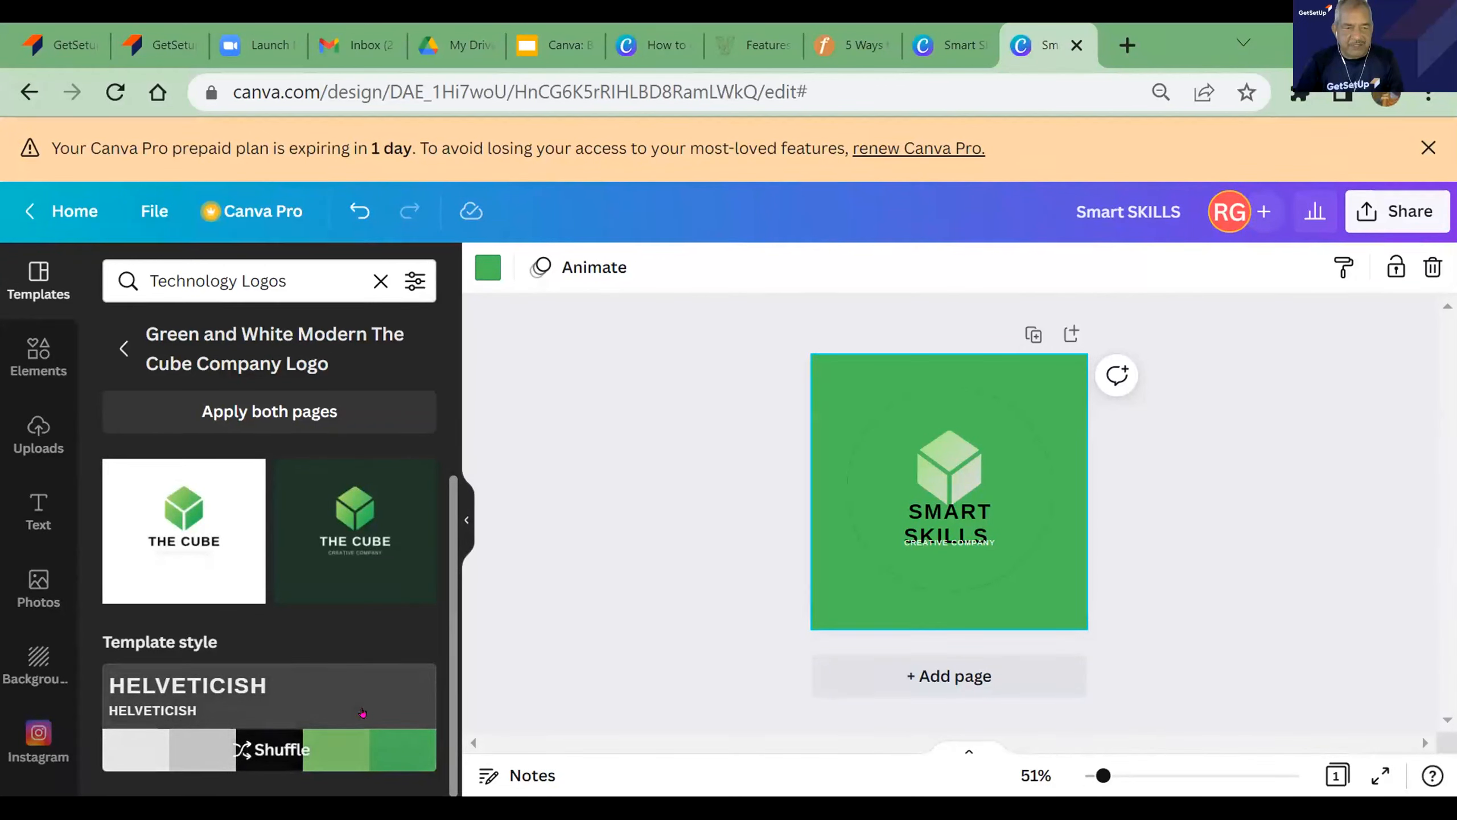
click(204, 745)
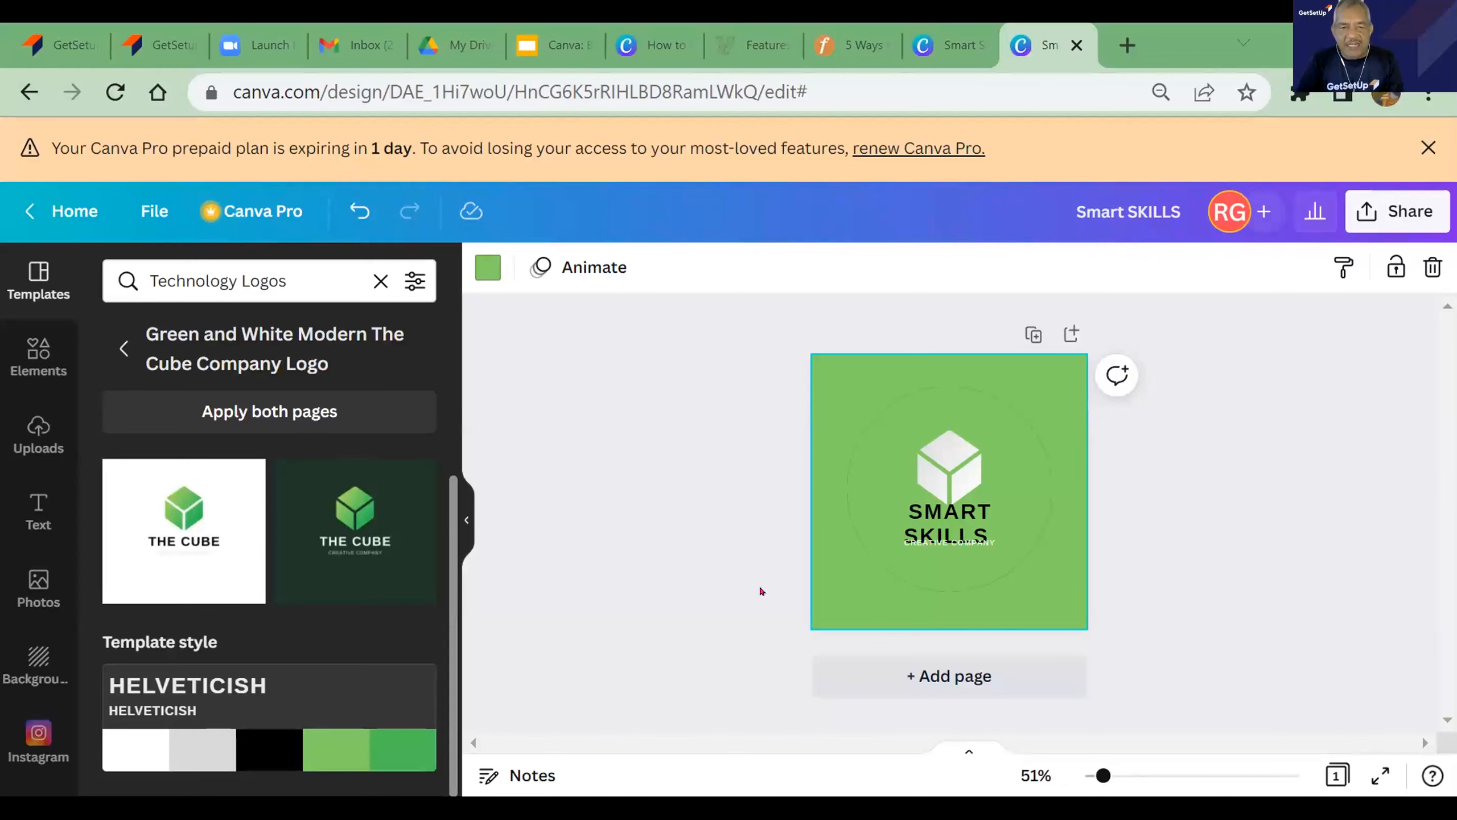
click(721, 439)
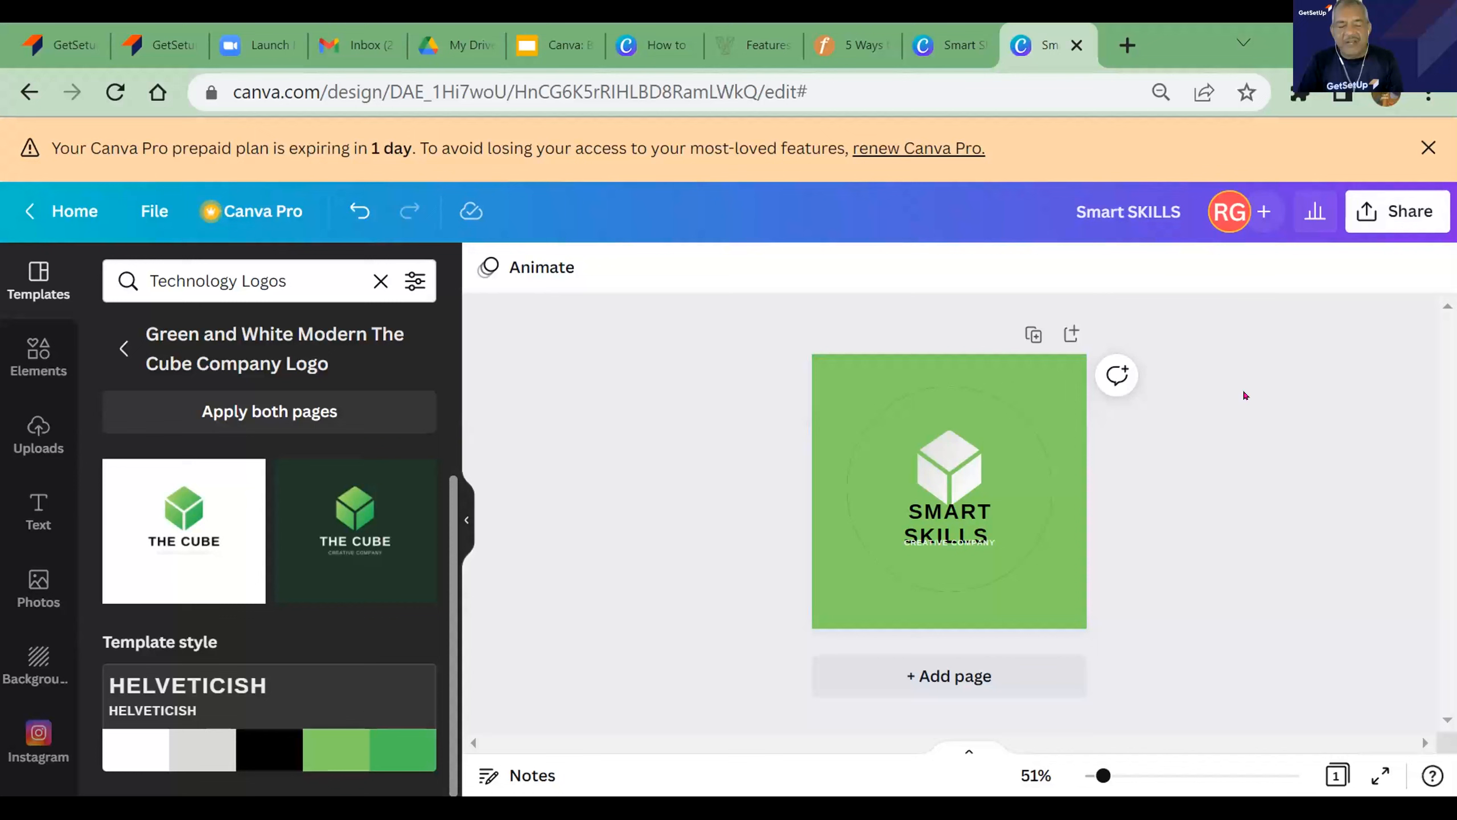
- Download the logo design as a PNG file at size 1 (500 × 500 px)
click(1382, 214)
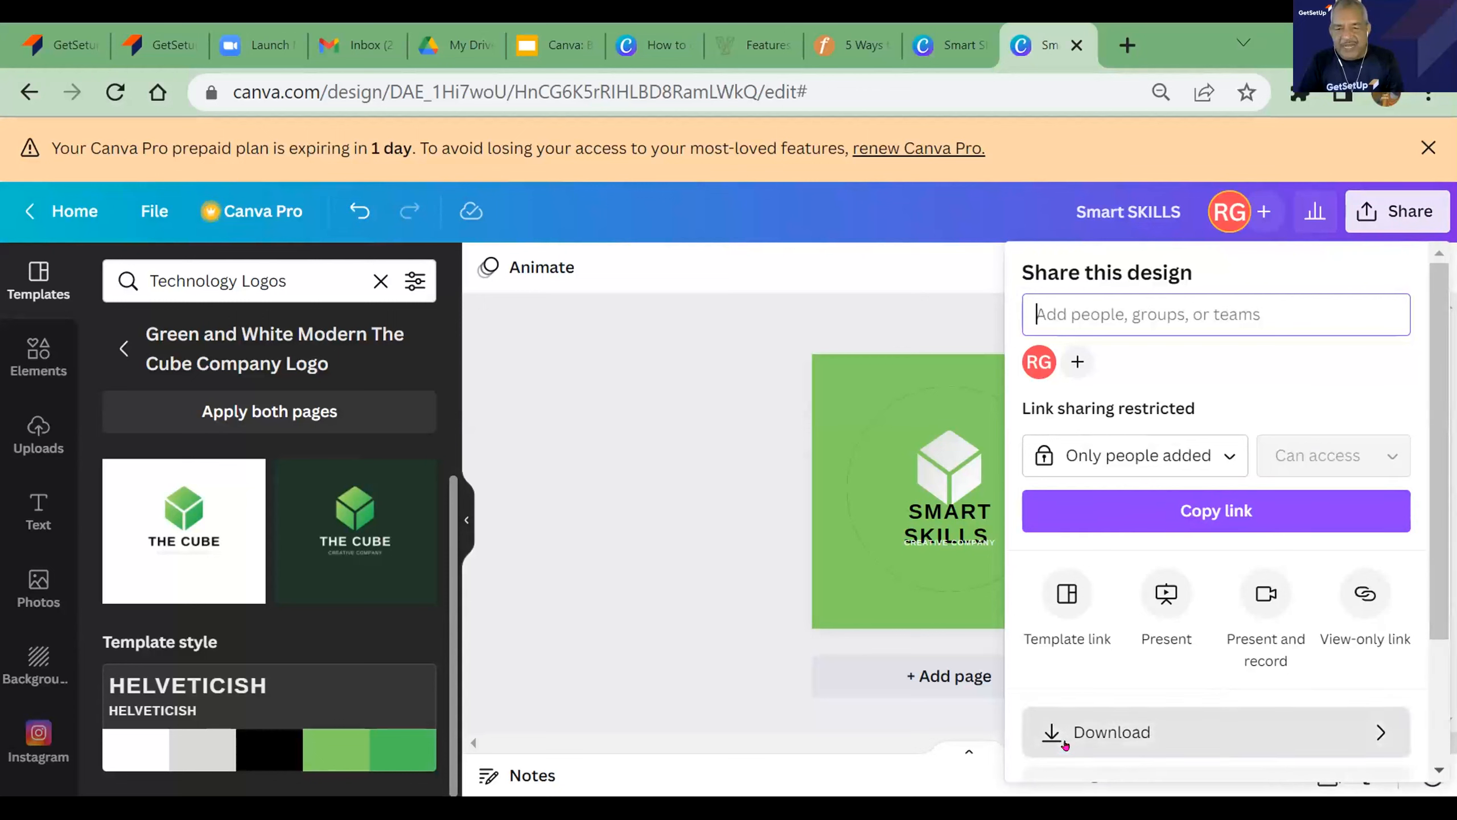
drag(1436, 626, 1415, 746)
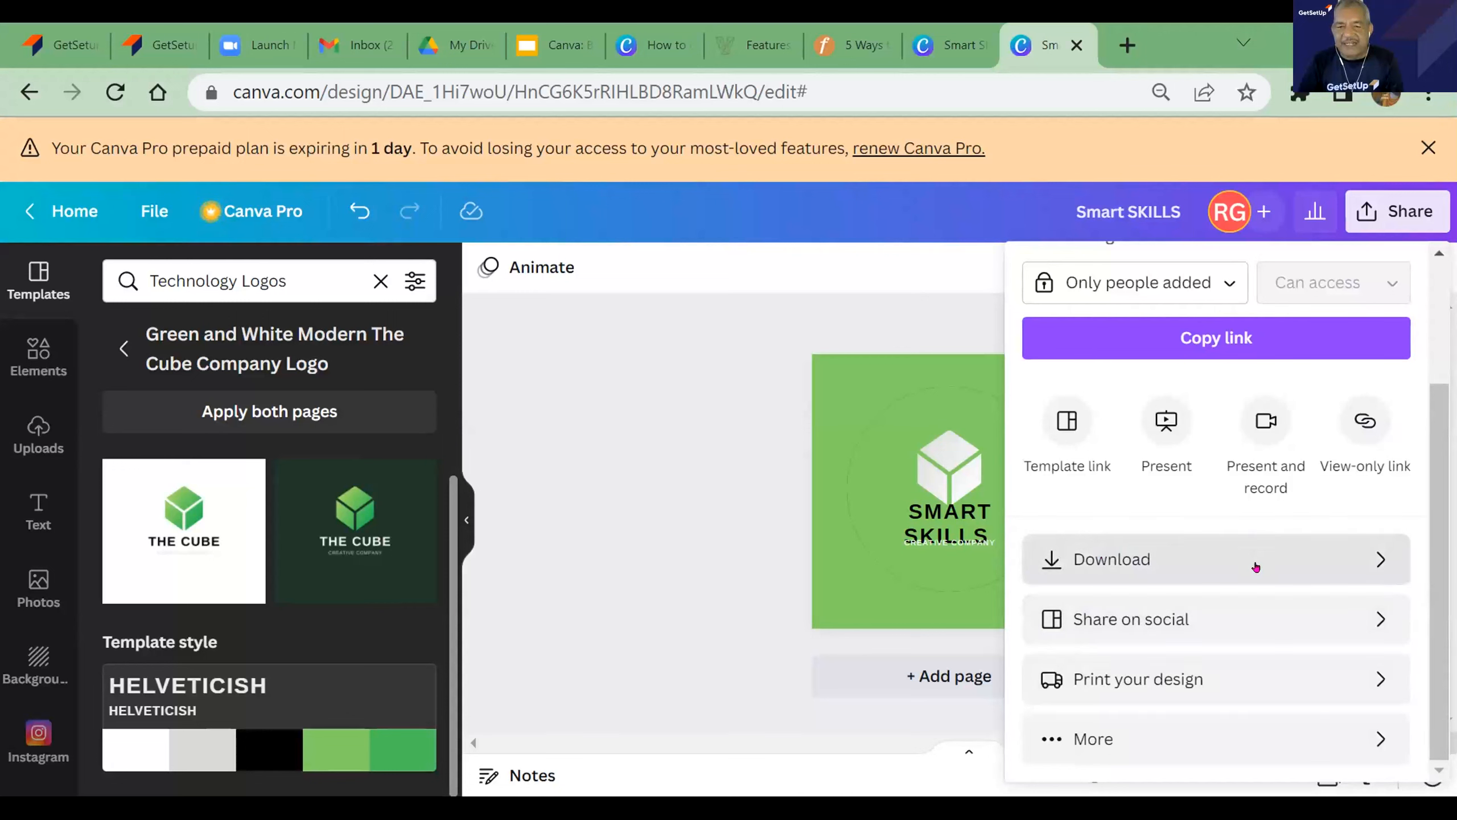
click(1372, 563)
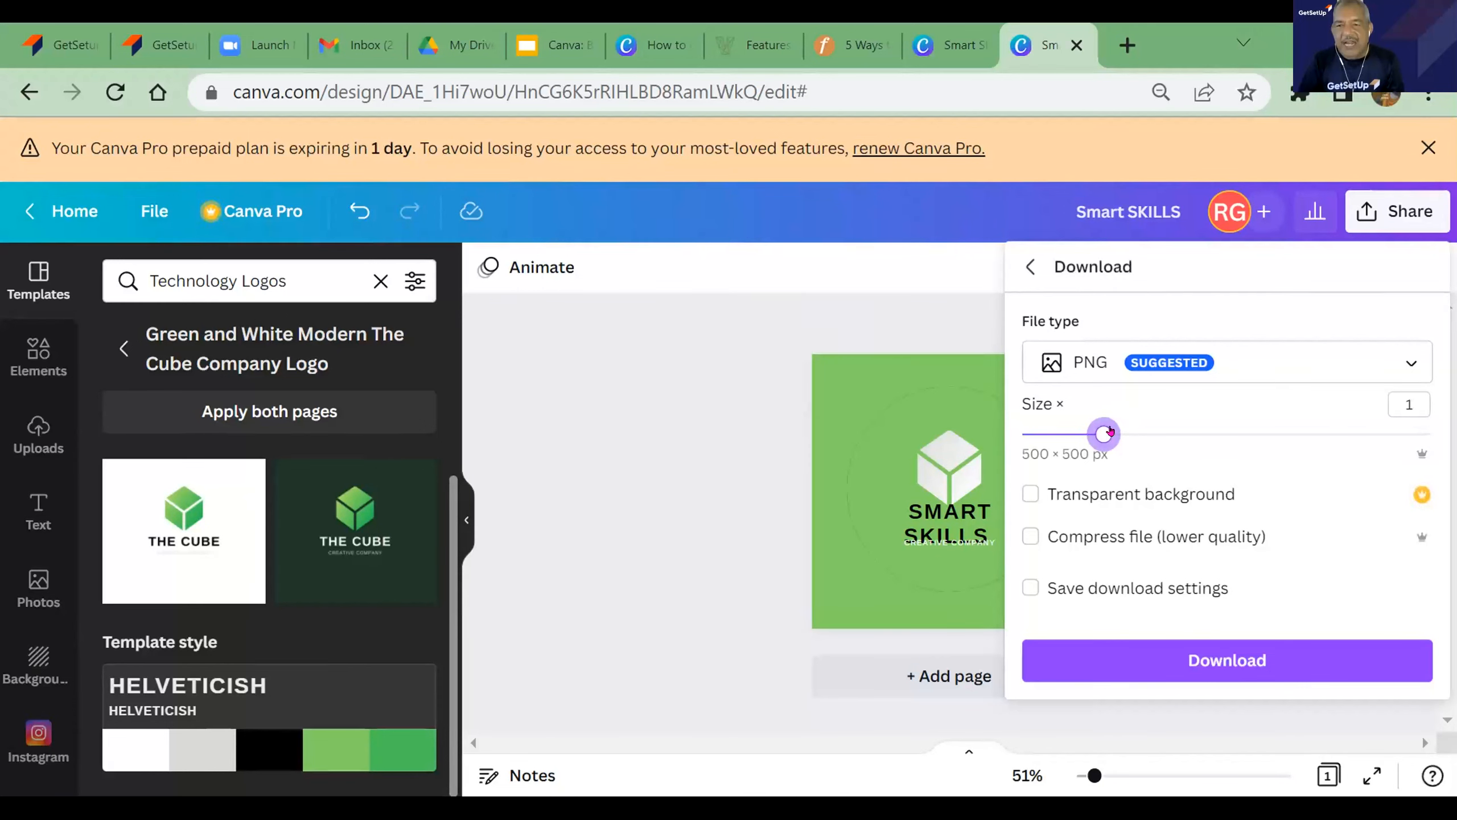
click(1411, 361)
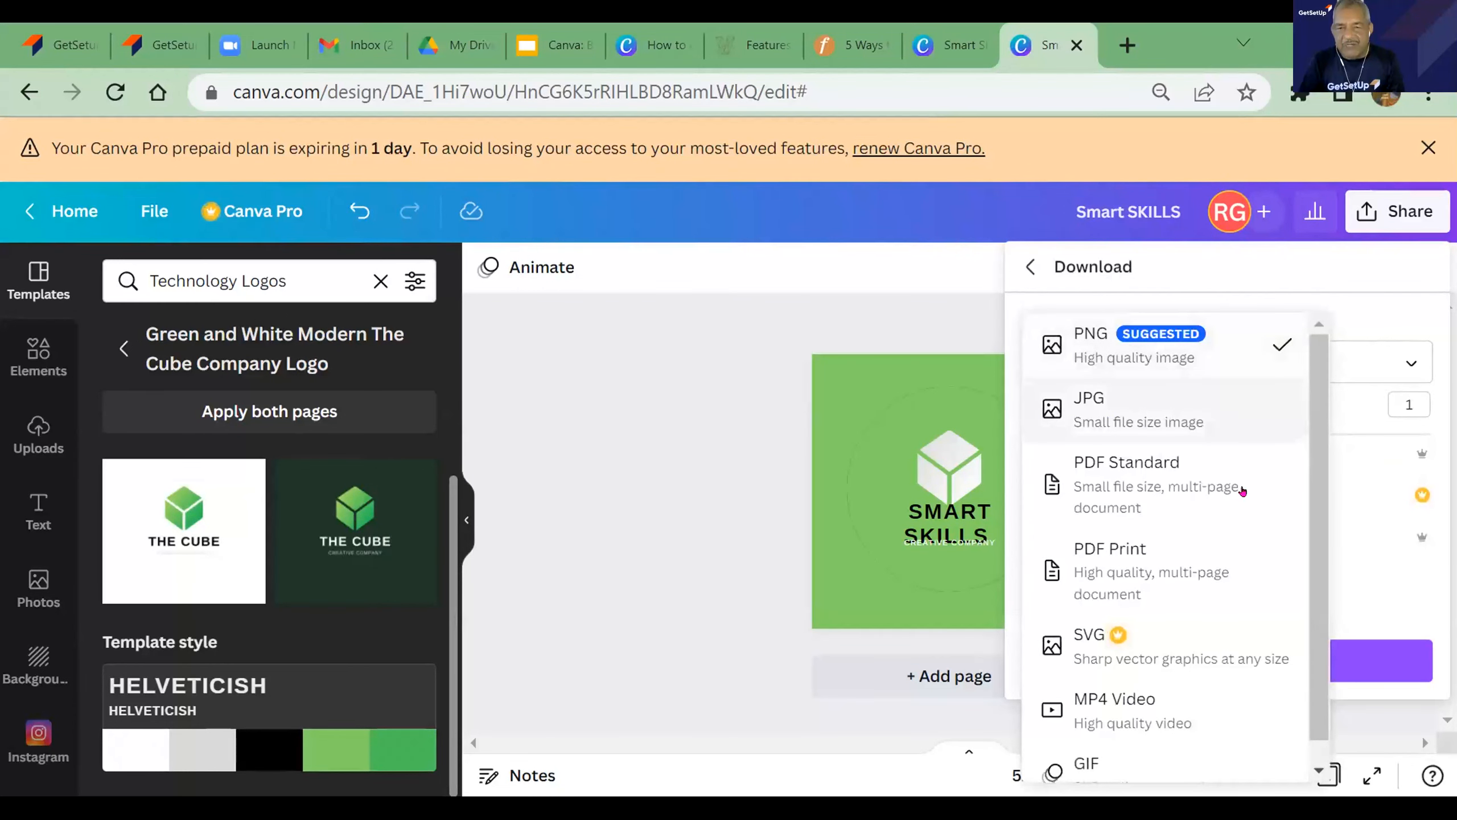
scroll(1182, 735, down, 1)
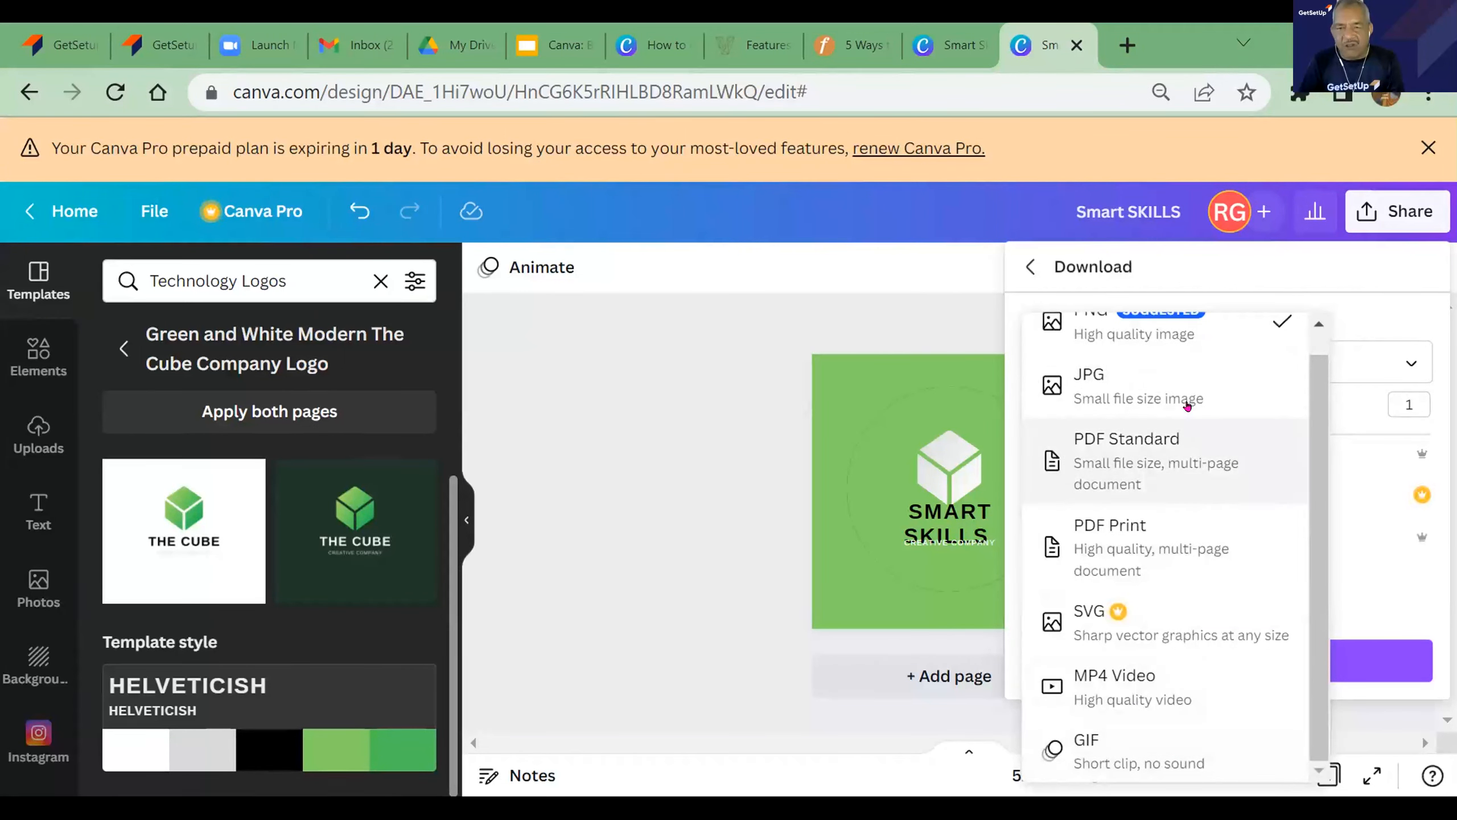
scroll(1184, 349, up, 1)
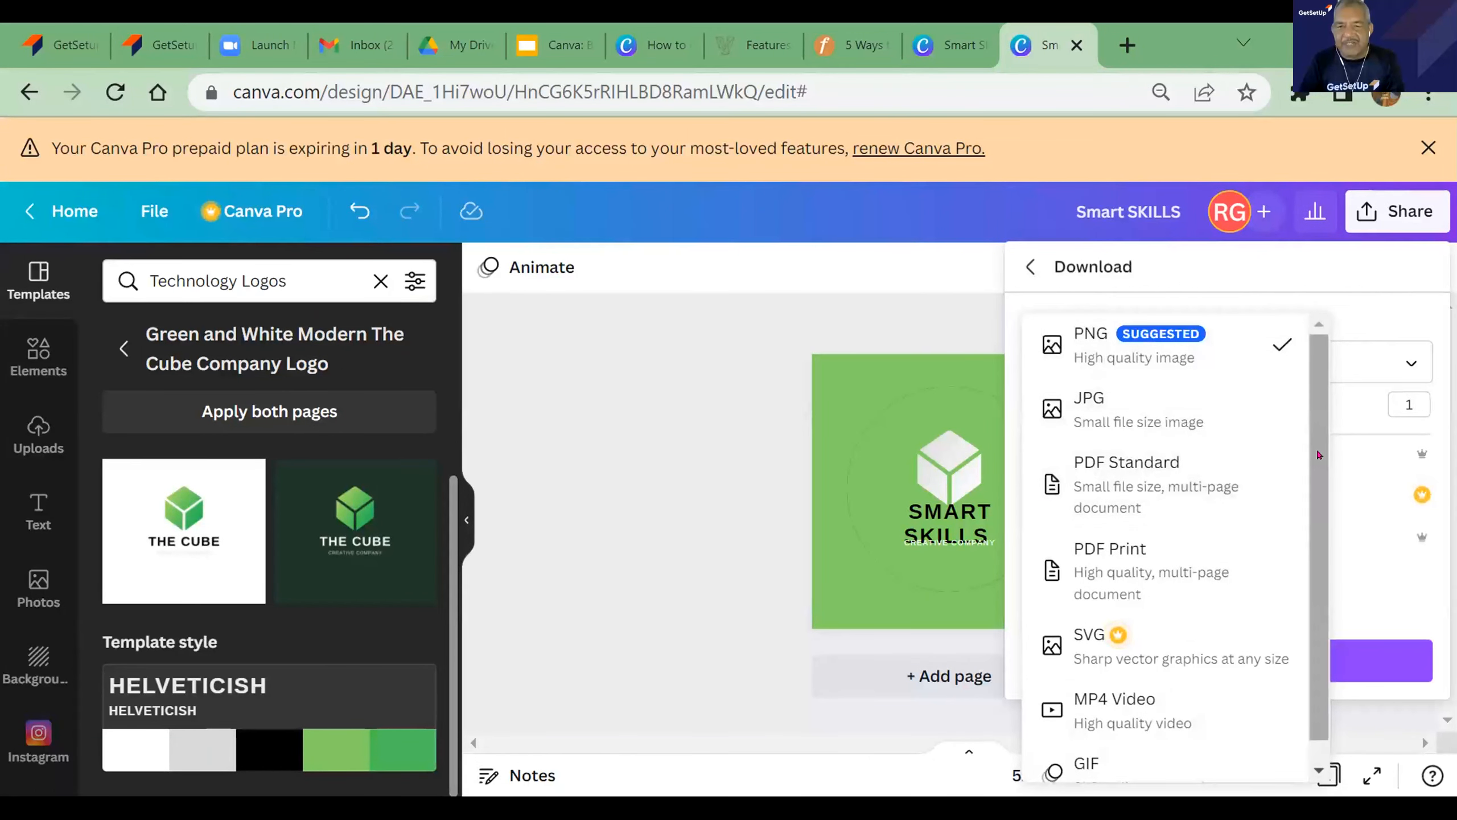
click(1185, 337)
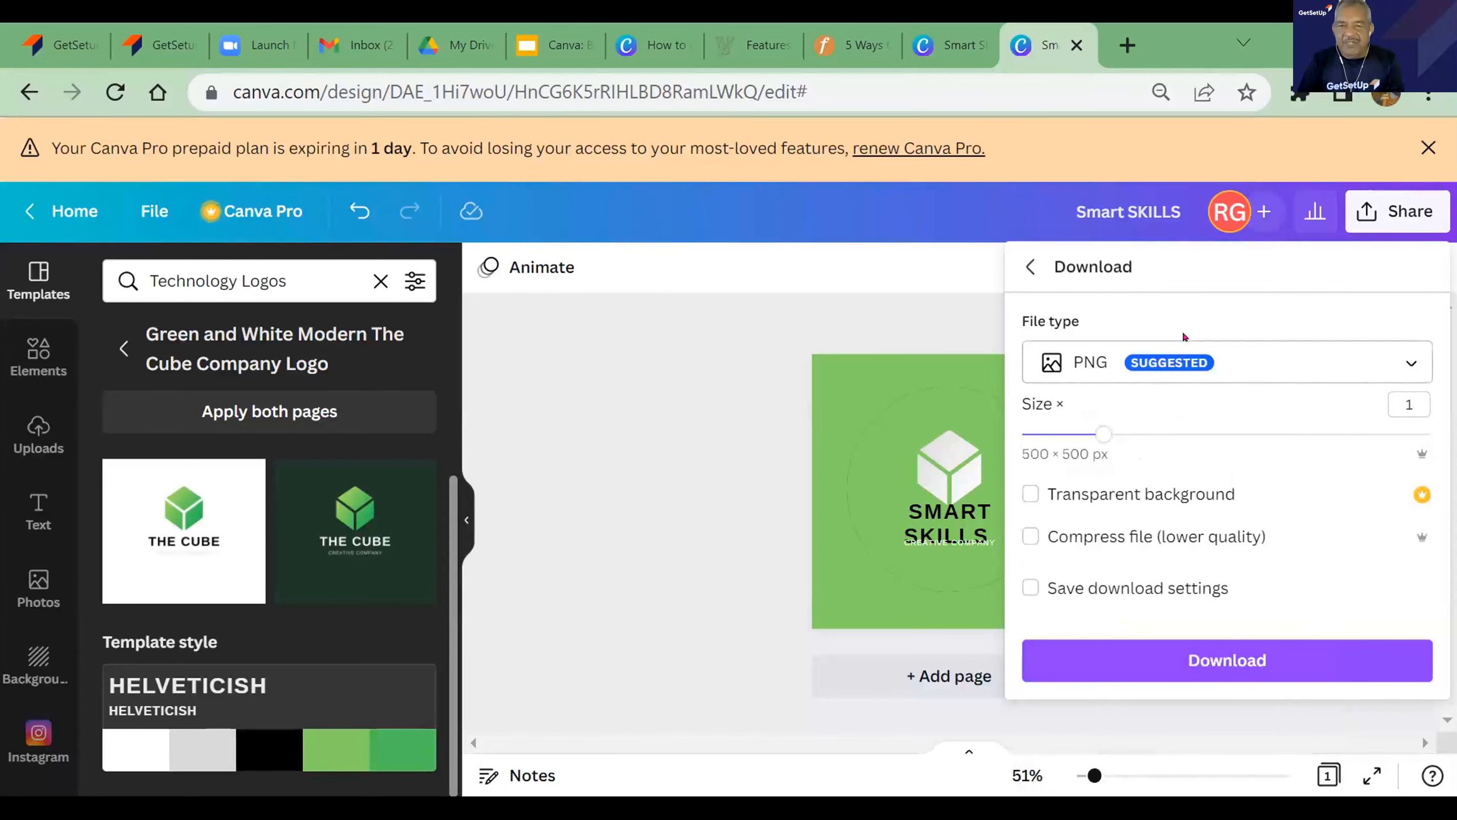
click(1256, 659)
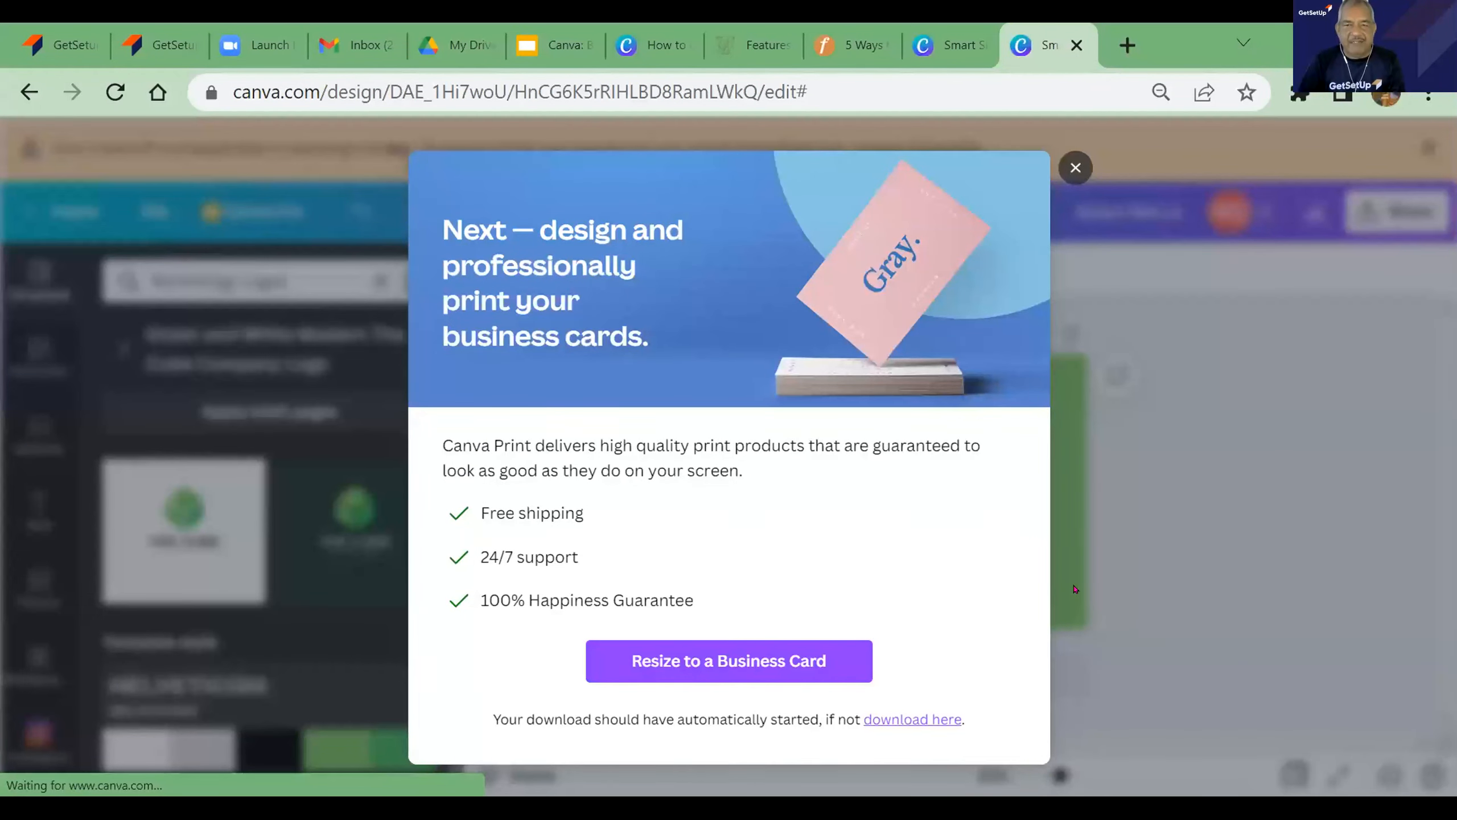
- Dismiss the business card printing offer and open the downloaded Smart SKILLS.png file
click(1206, 541)
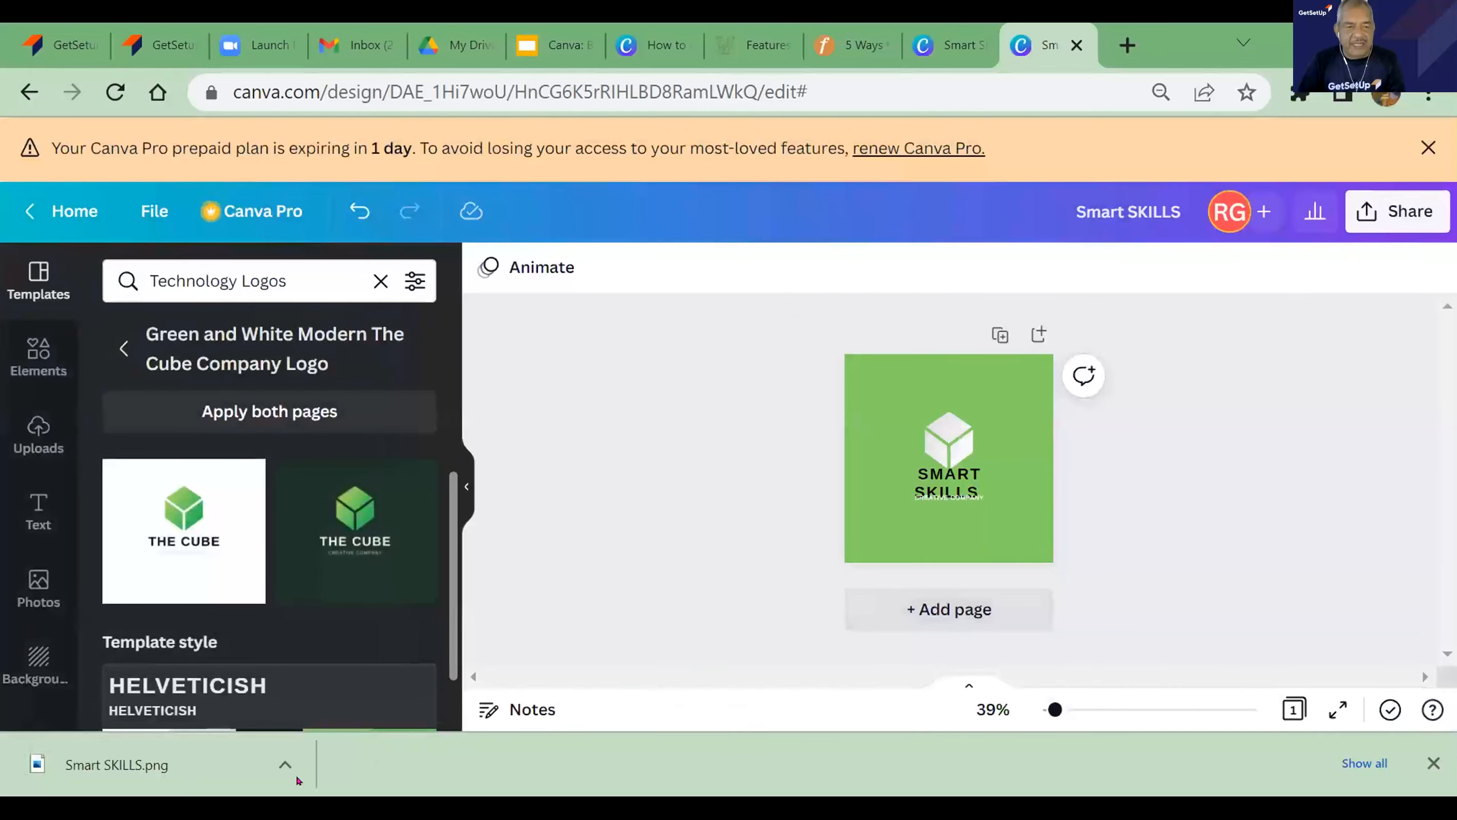
click(283, 765)
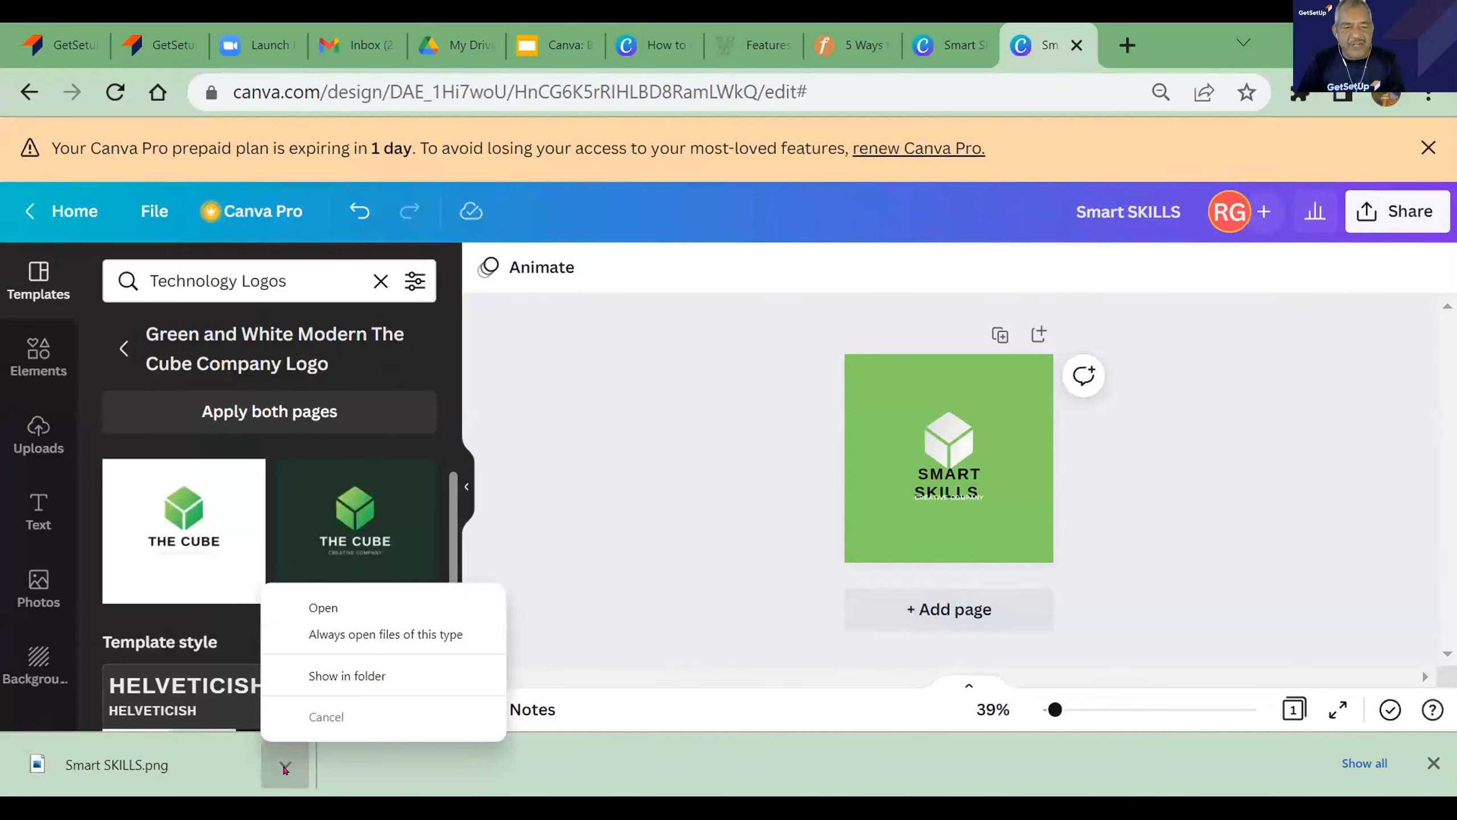
click(323, 607)
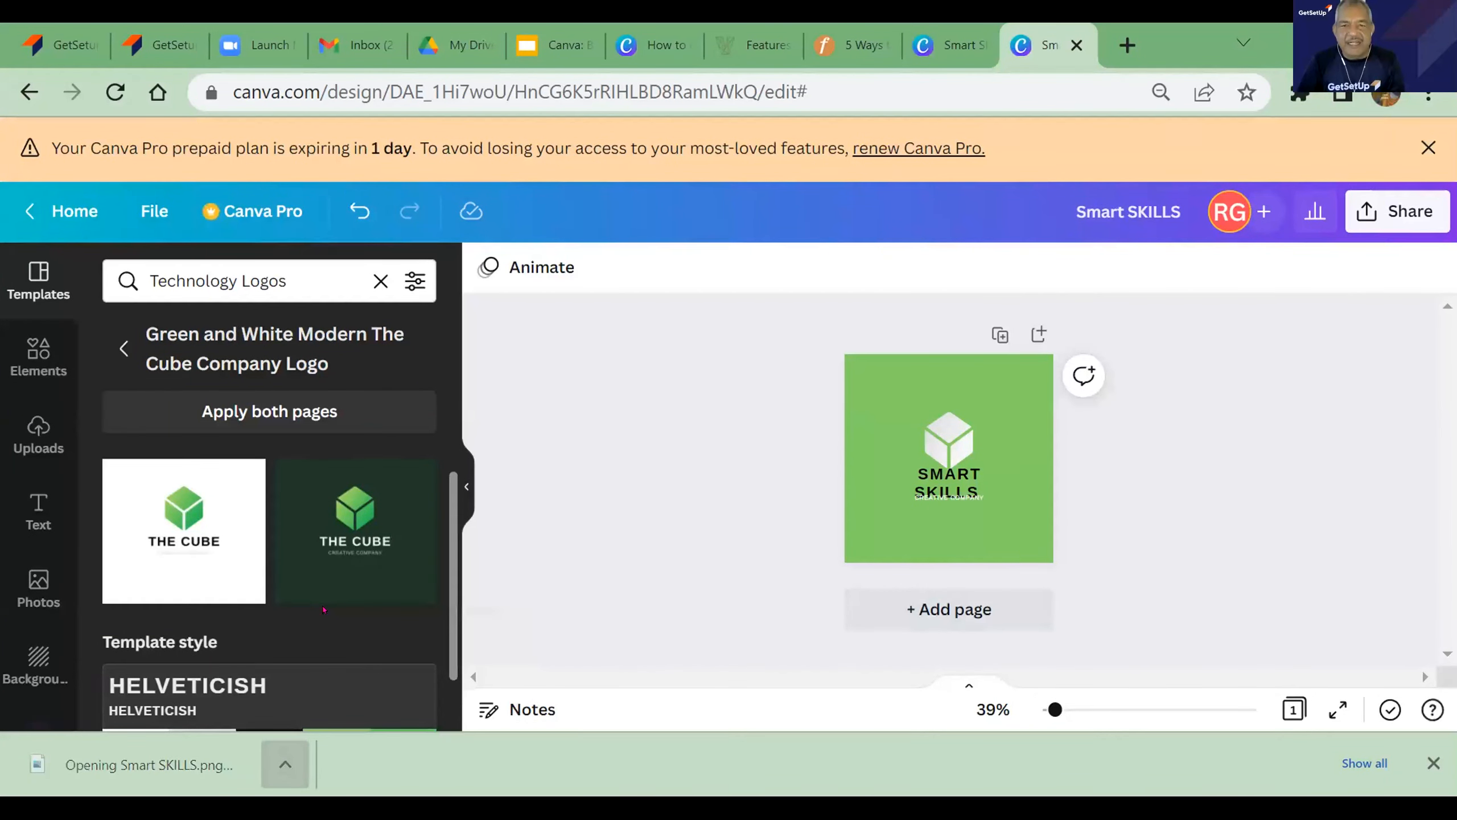